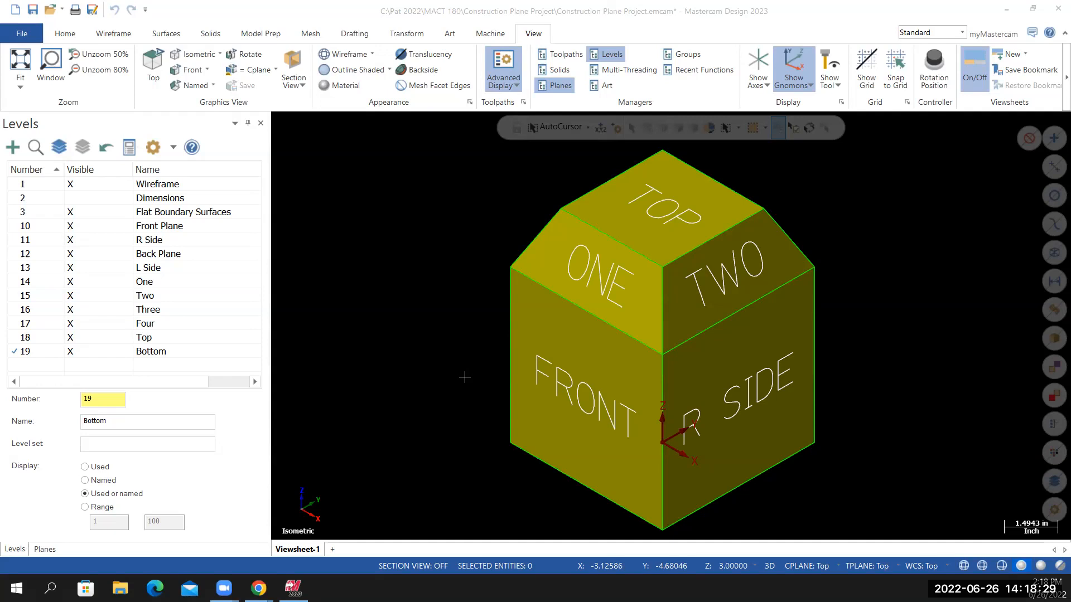
# Switch to Chrome and review the Construction Plane Project page through its toolpath creation steps and tool list.
pyautogui.moveTo(258, 588)
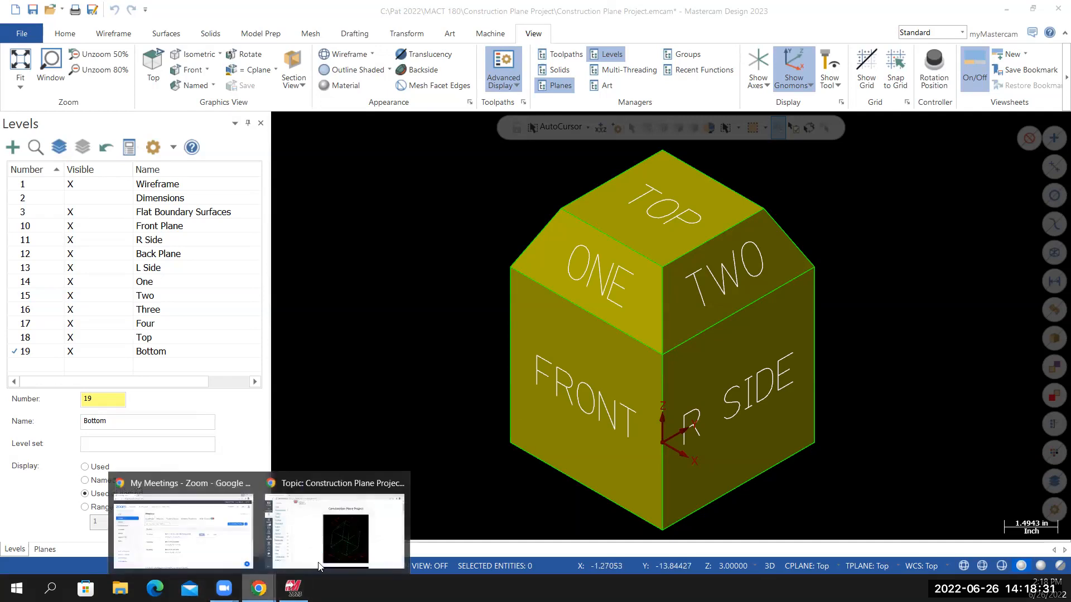
pyautogui.click(329, 547)
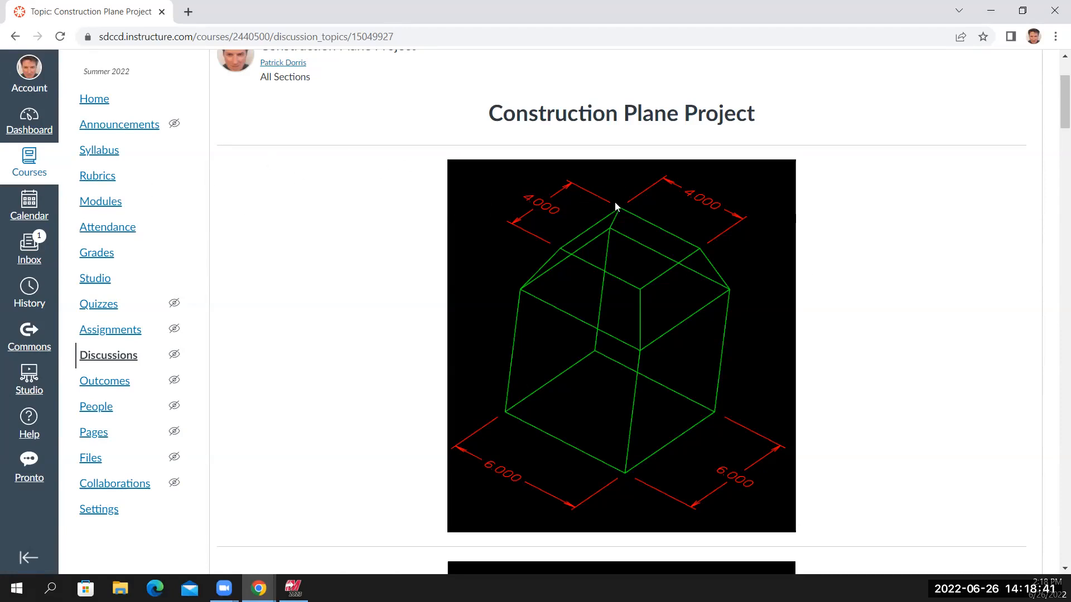
pyautogui.scroll(-18, 652, 236)
pyautogui.moveTo(1056, 202); pyautogui.dragTo(1041, 522)
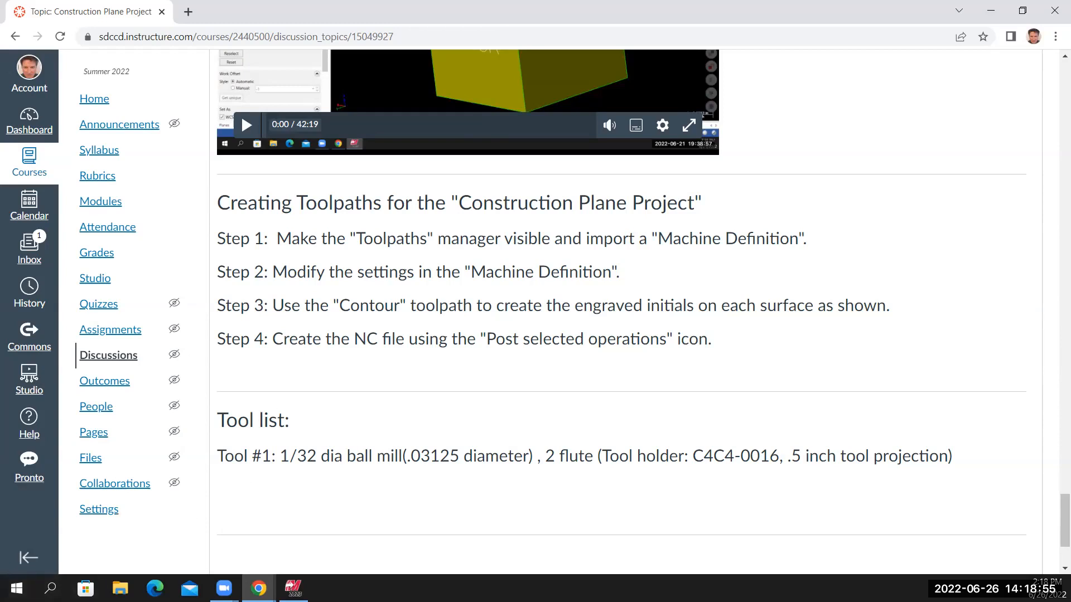
# Switch back to Mastercam and turn on the Toolpaths manager alongside the Levels and Planes managers.
pyautogui.click(292, 588)
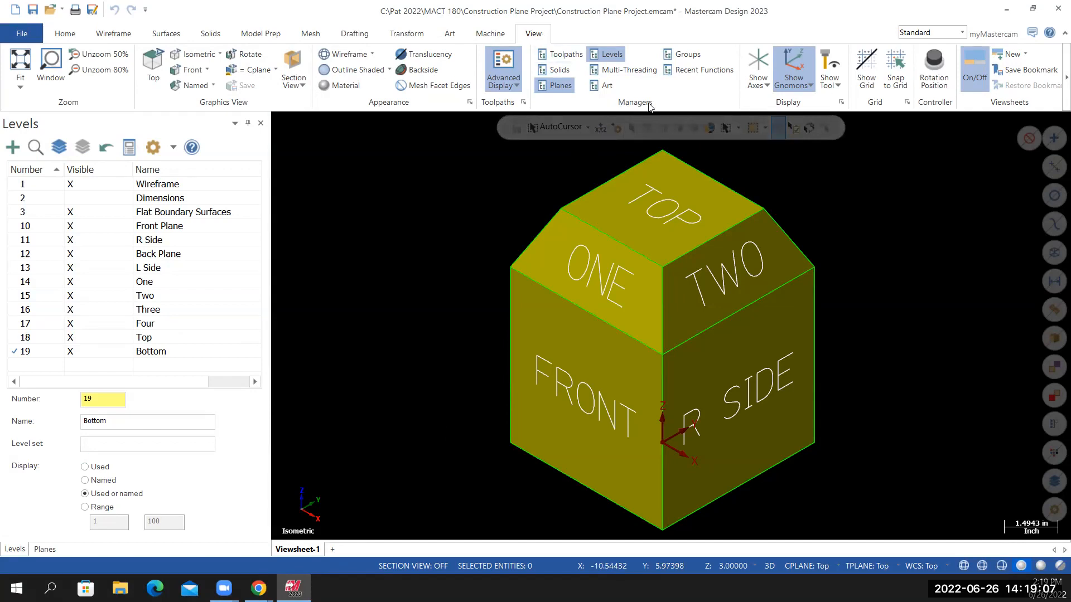
pyautogui.click(562, 60)
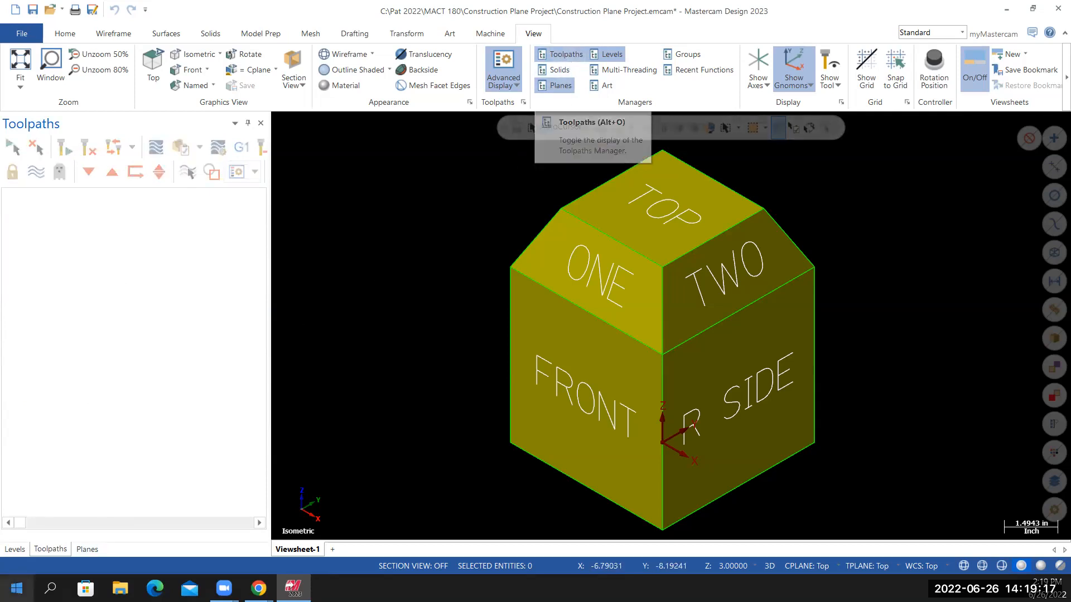
pyautogui.click(15, 549)
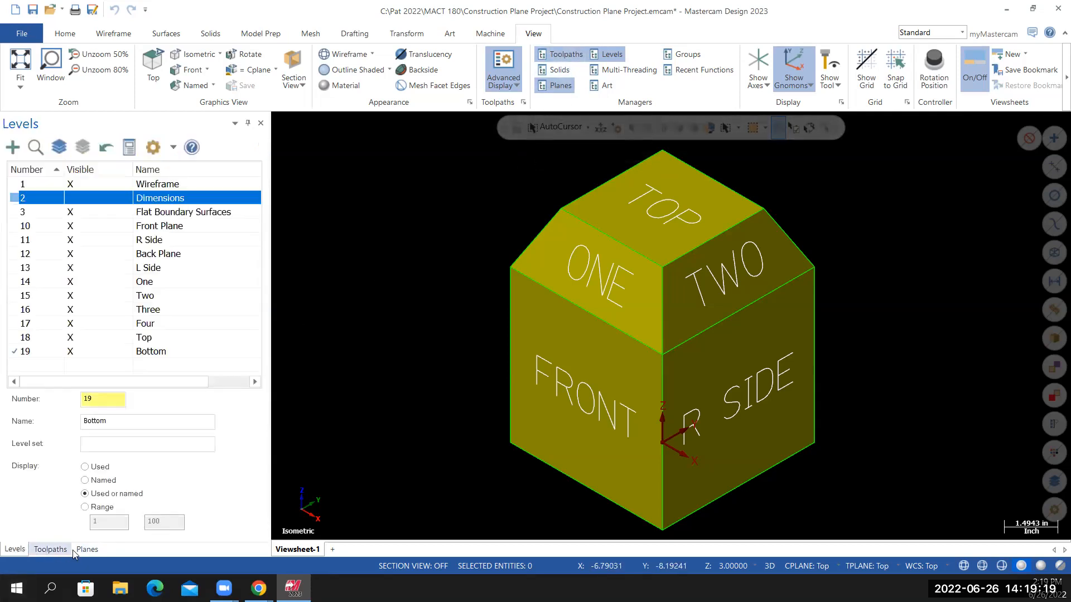
pyautogui.click(50, 549)
pyautogui.click(14, 549)
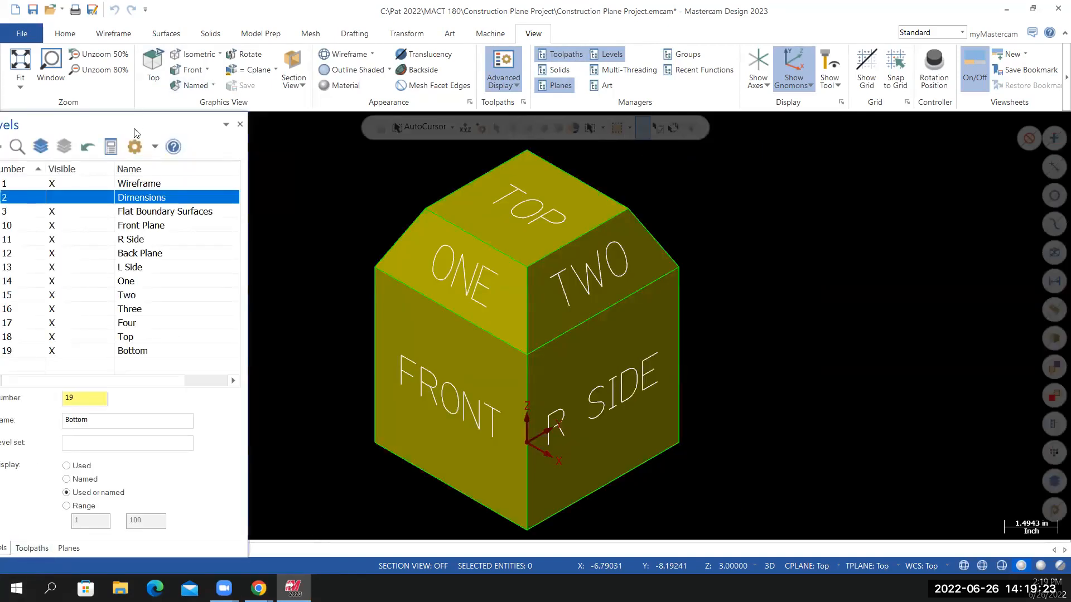
# Undock the Levels manager into a floating window and dock it back in its place.
pyautogui.moveTo(136, 132); pyautogui.dragTo(188, 301)
pyautogui.click(128, 178)
pyautogui.click(247, 260)
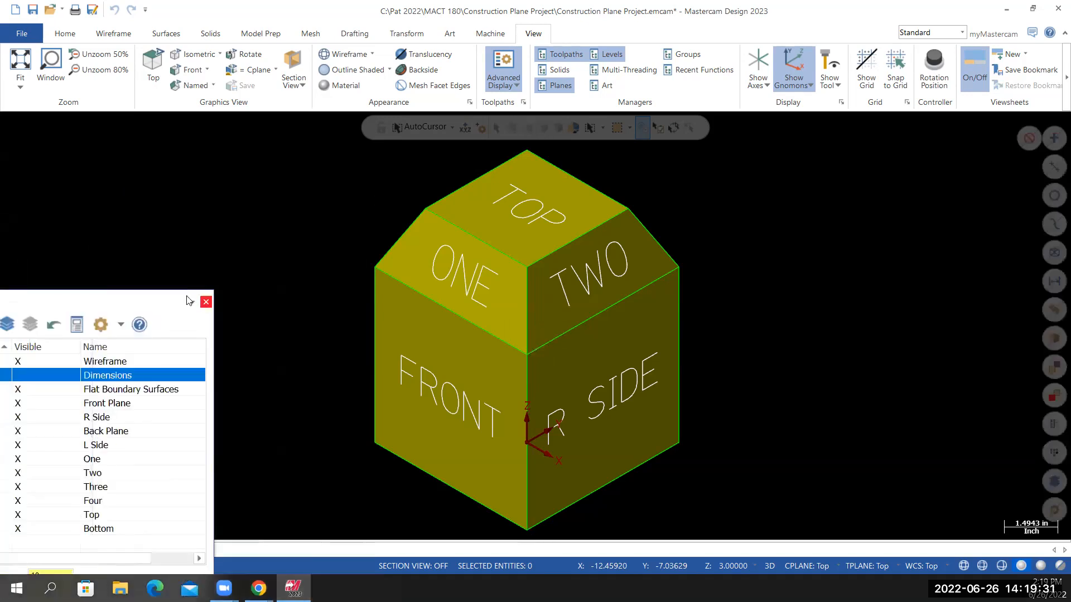
pyautogui.moveTo(107, 301); pyautogui.dragTo(14, 334)
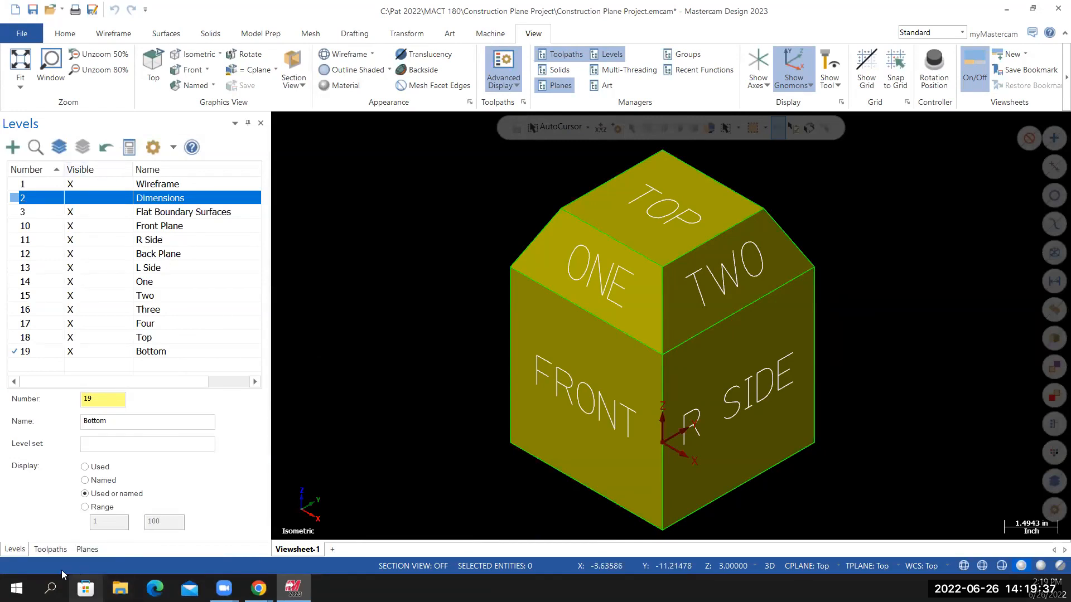
# Select GENERIC HAAS 3X MILL.mcam-mmd in the mill machine definition list and accept the dialog without adding it.
pyautogui.click(50, 550)
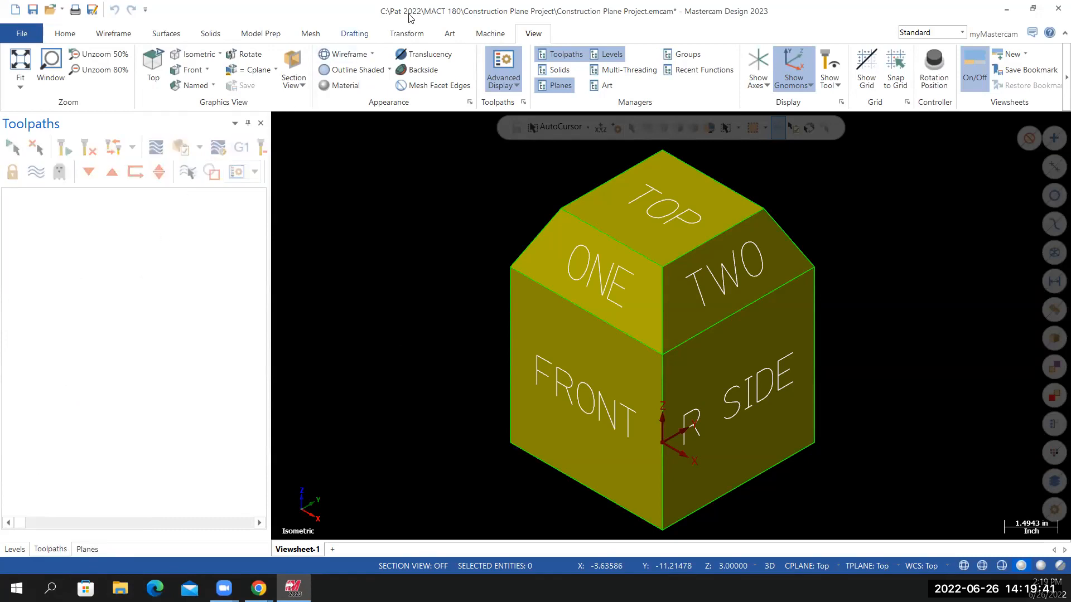
pyautogui.click(494, 35)
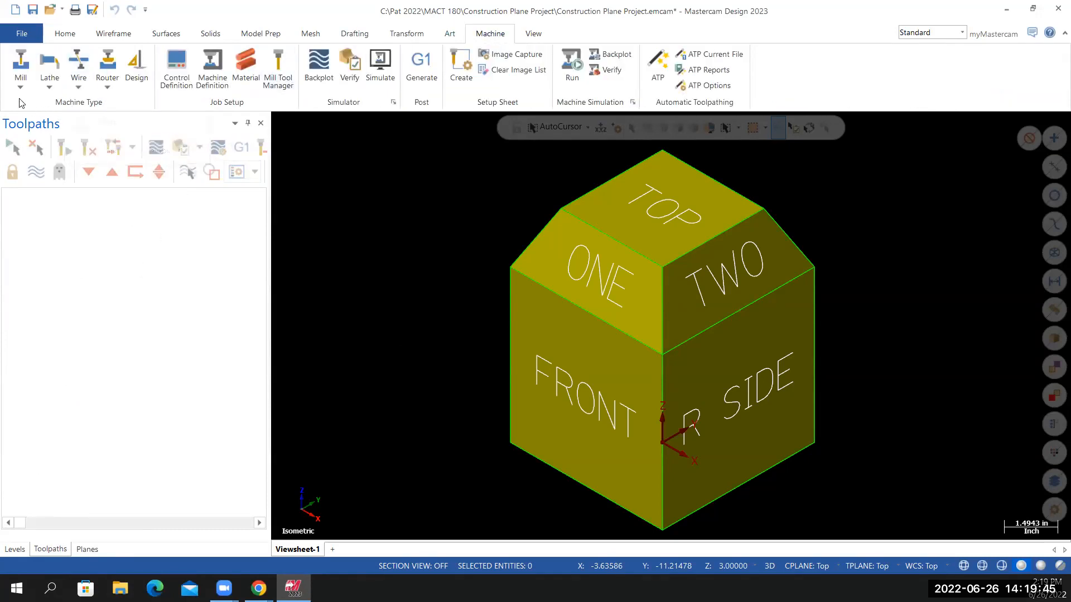
pyautogui.click(20, 62)
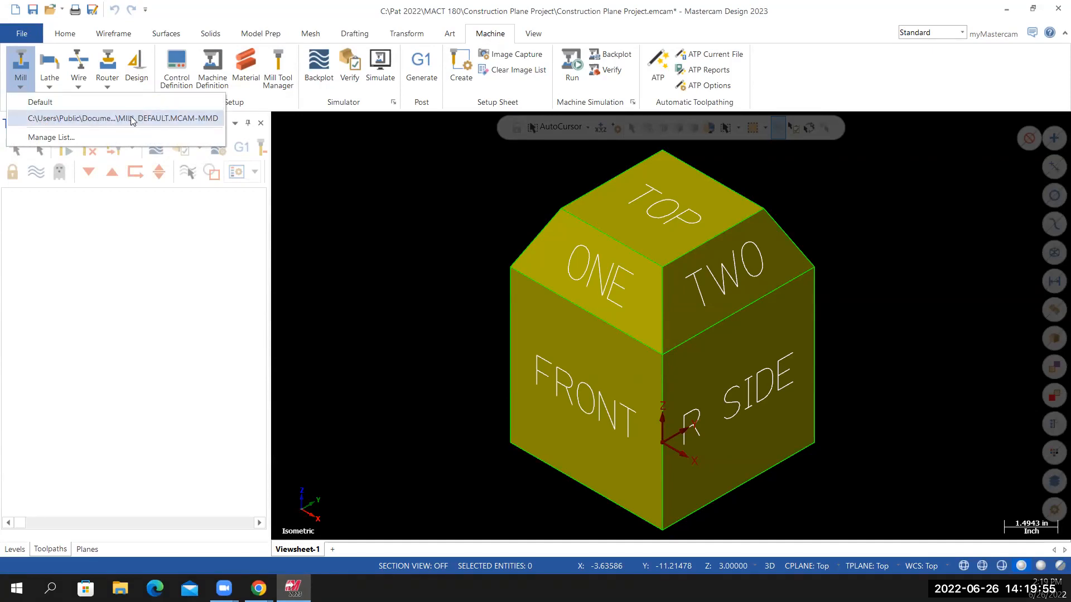
pyautogui.click(61, 141)
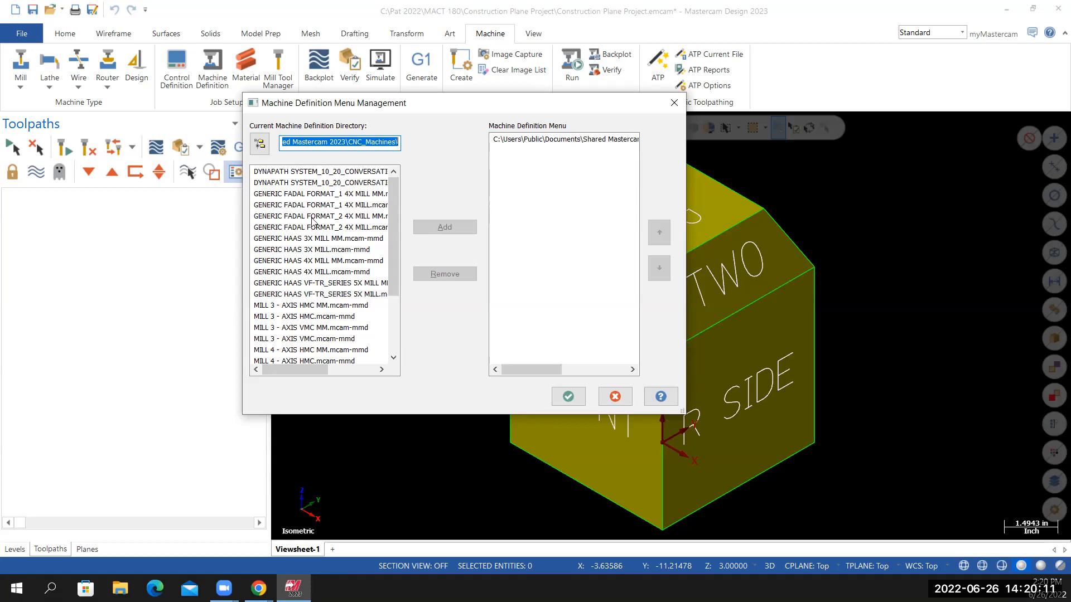
pyautogui.click(297, 250)
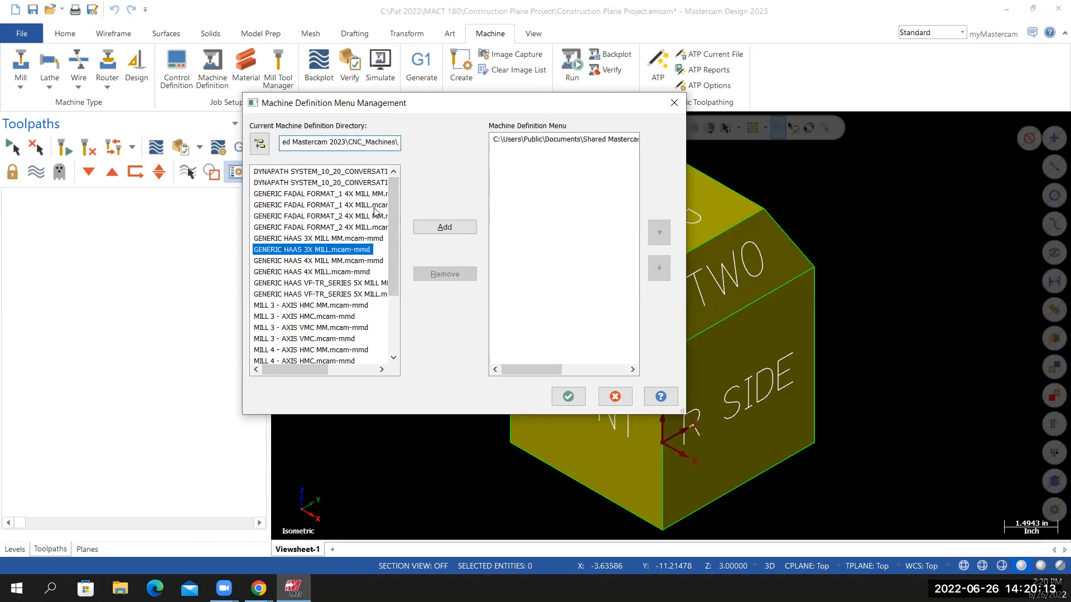
pyautogui.click(568, 397)
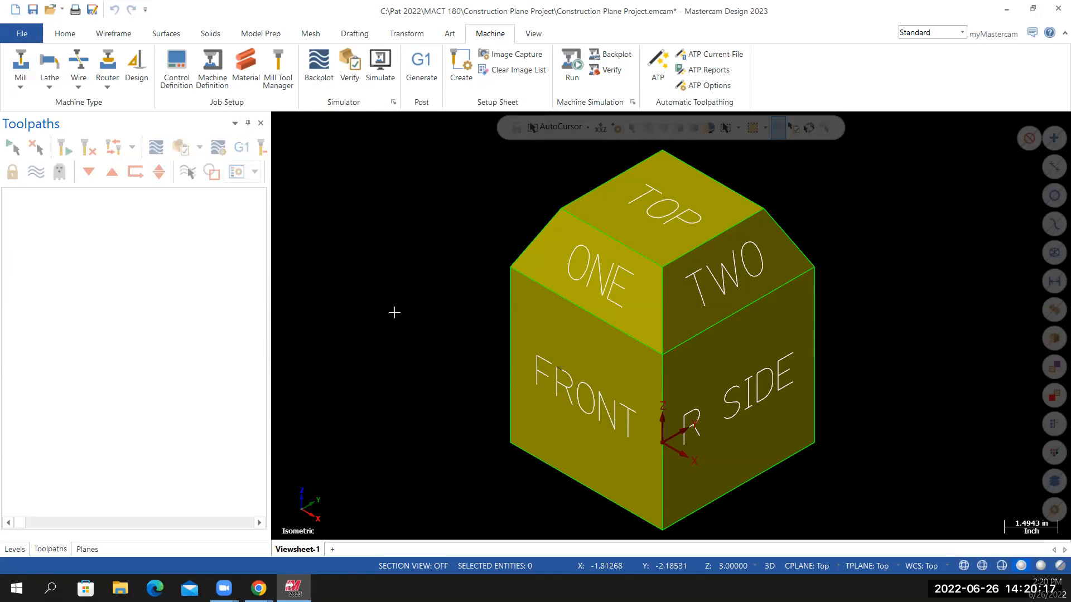
# Add a mill machine group using the MILL DEFAULT.MCAM-MMD machine definition.
pyautogui.click(21, 87)
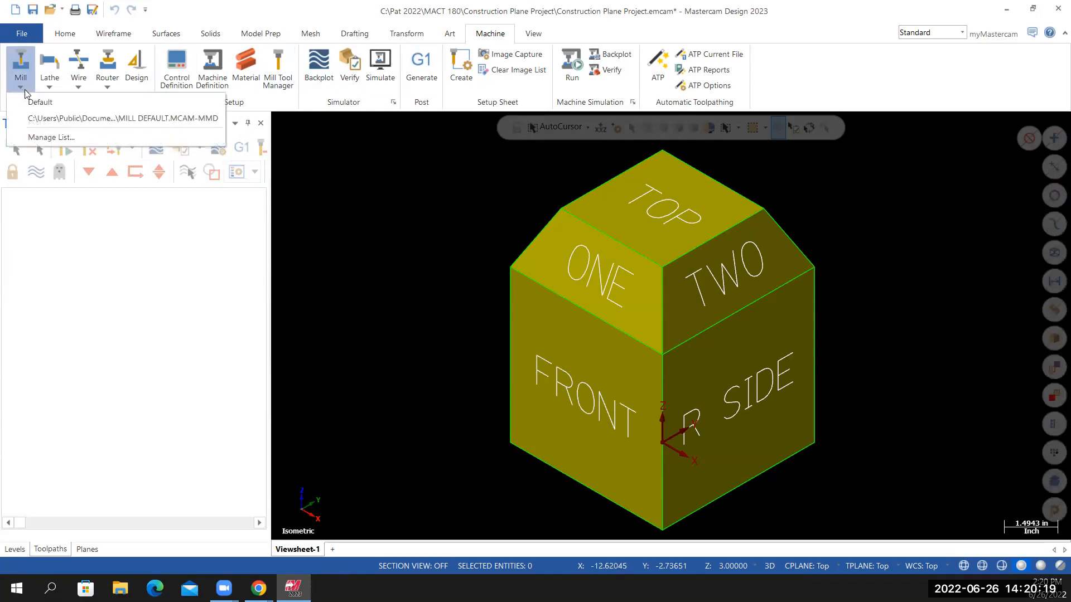
pyautogui.click(129, 119)
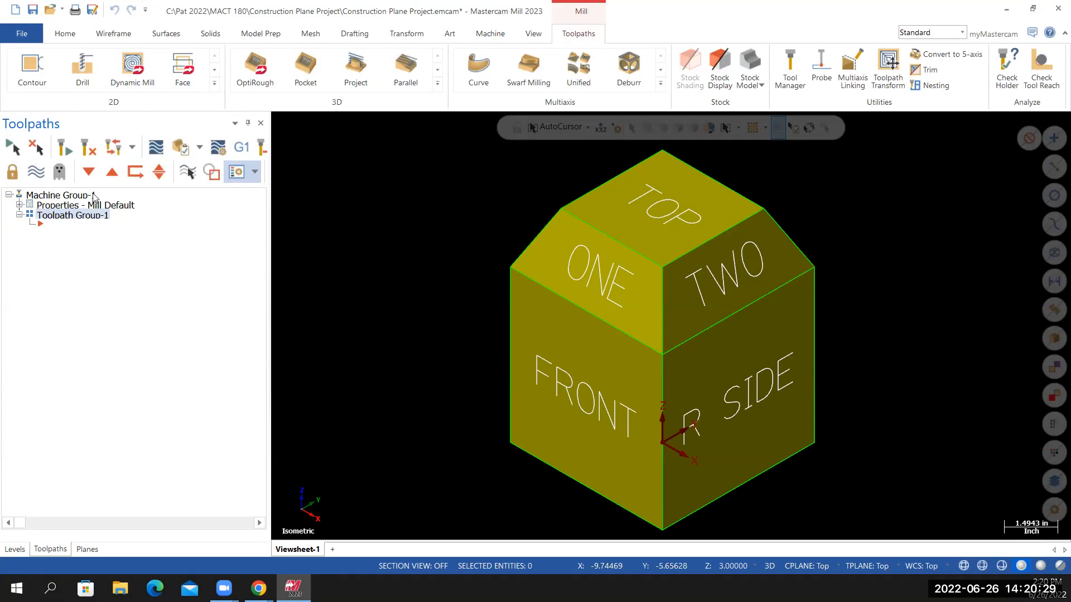
# Set the Project Manager to add NC files to the project folder for Machine Group-1 and return to the model.
pyautogui.click(20, 37)
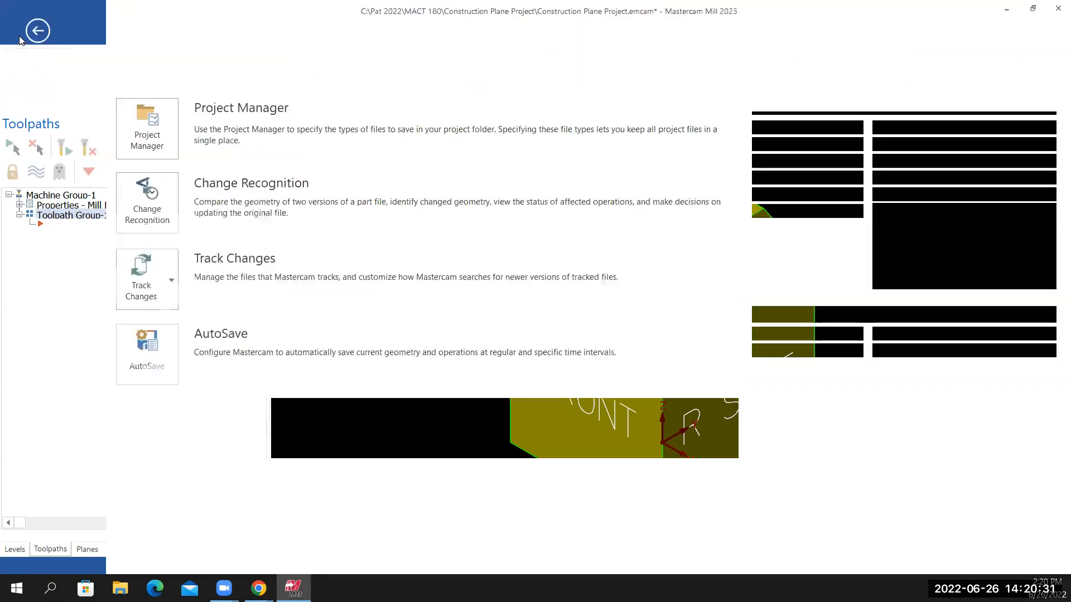
pyautogui.click(154, 131)
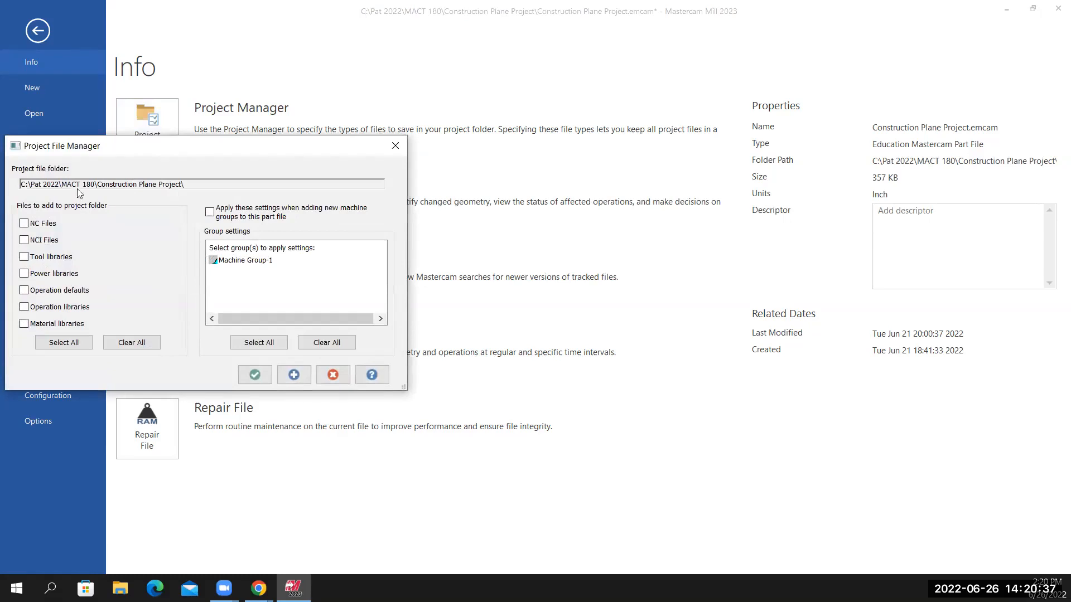
pyautogui.click(24, 224)
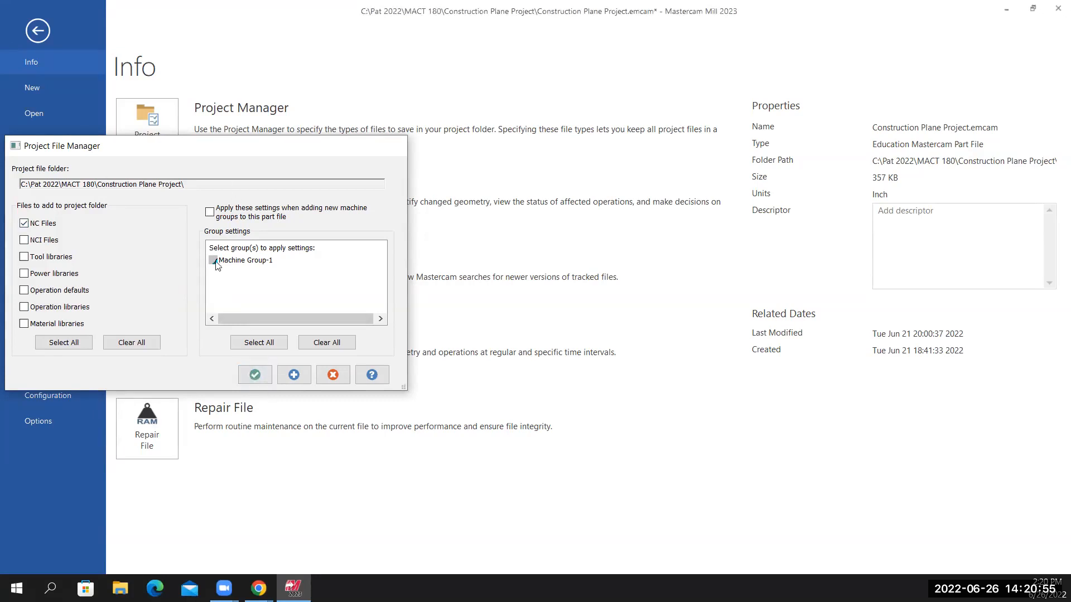
pyautogui.press('Escape')
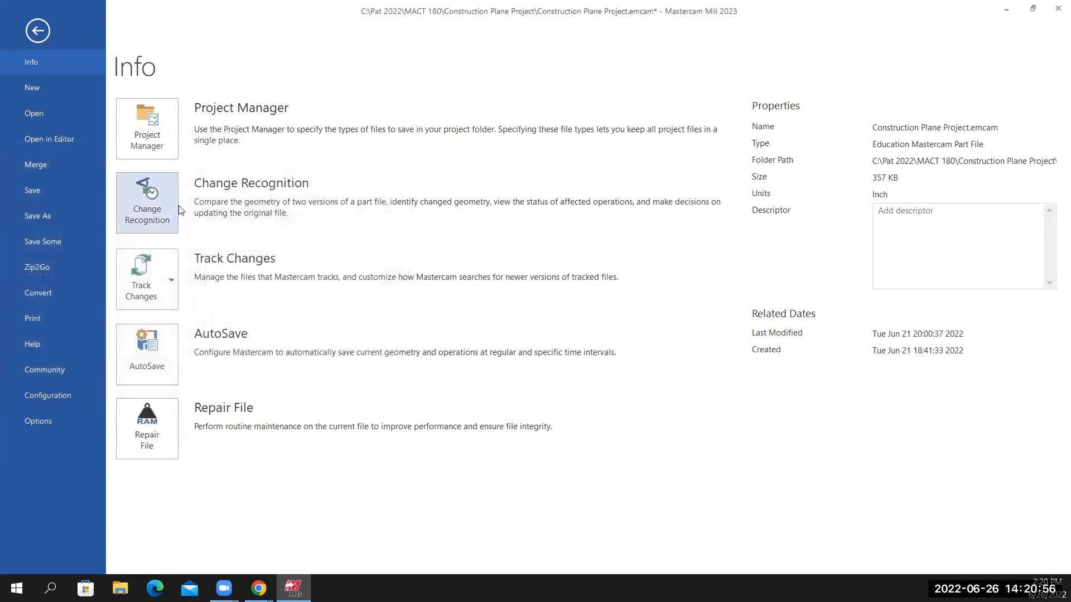
pyautogui.click(38, 32)
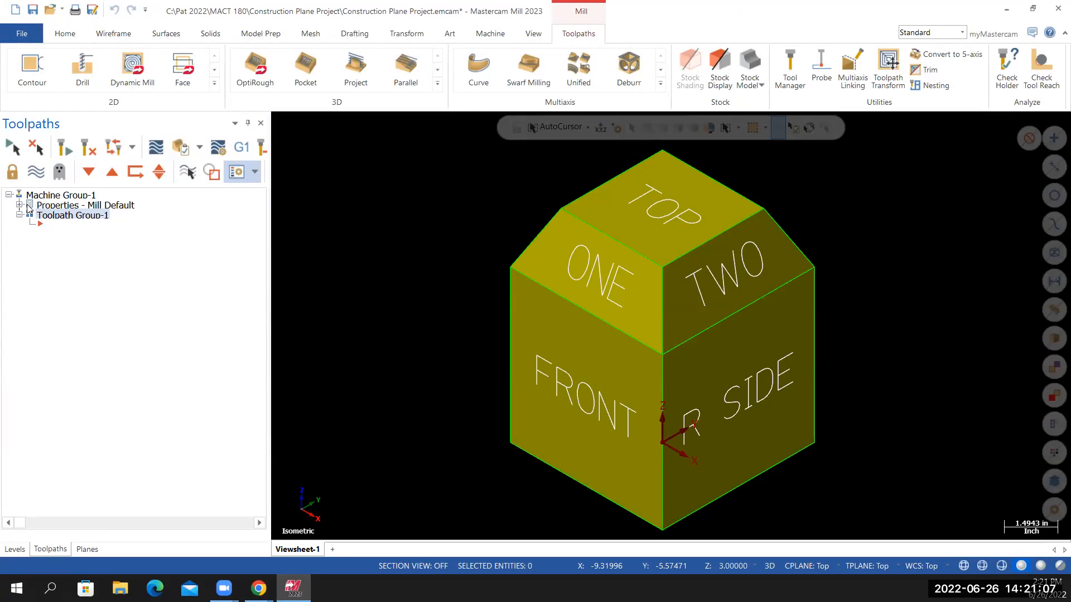
# Open the file settings under the machine group's properties and rename the group HAAS VF2.
pyautogui.click(19, 205)
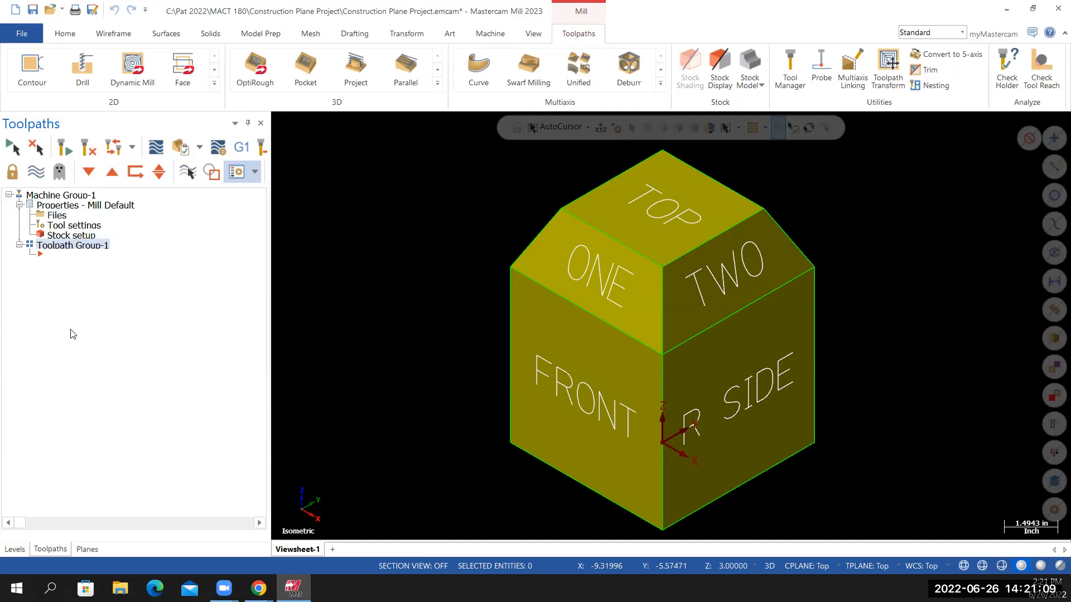
pyautogui.click(54, 216)
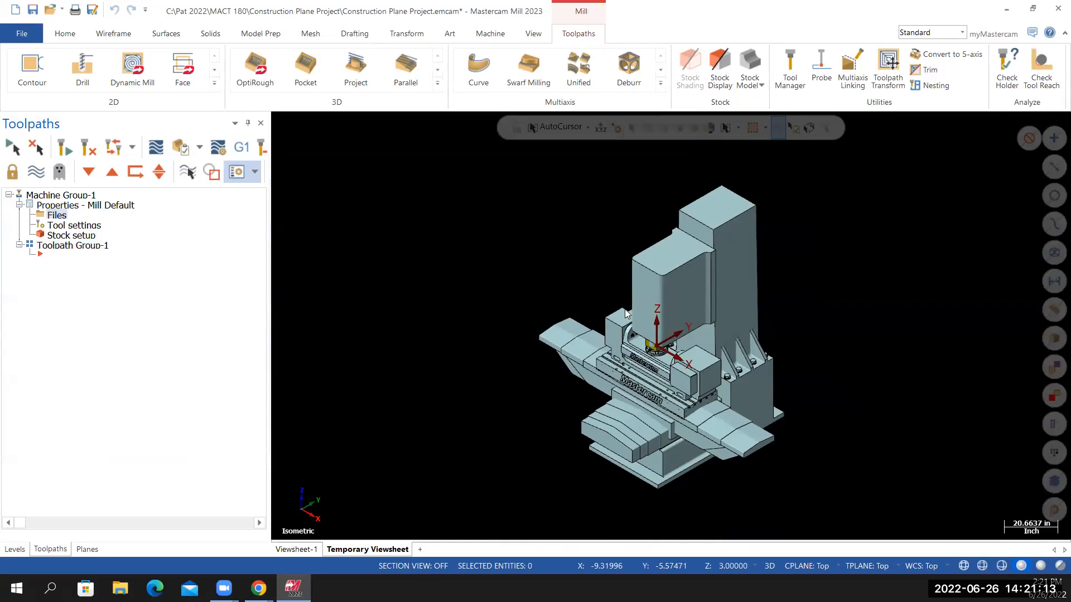
pyautogui.moveTo(631, 291); pyautogui.dragTo(652, 299, button='middle')
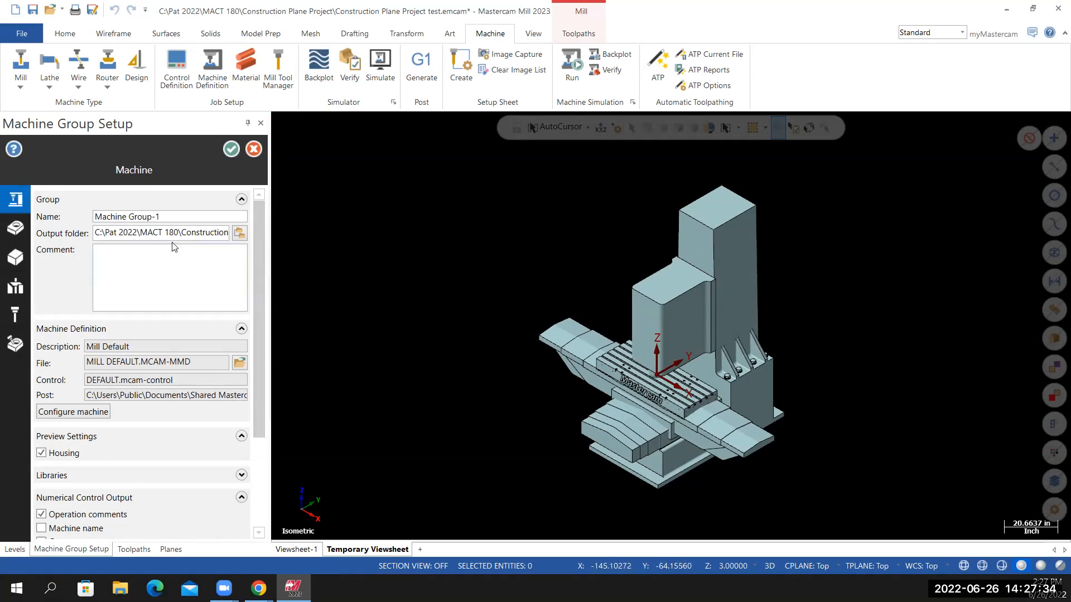
pyautogui.moveTo(168, 217); pyautogui.dragTo(76, 216)
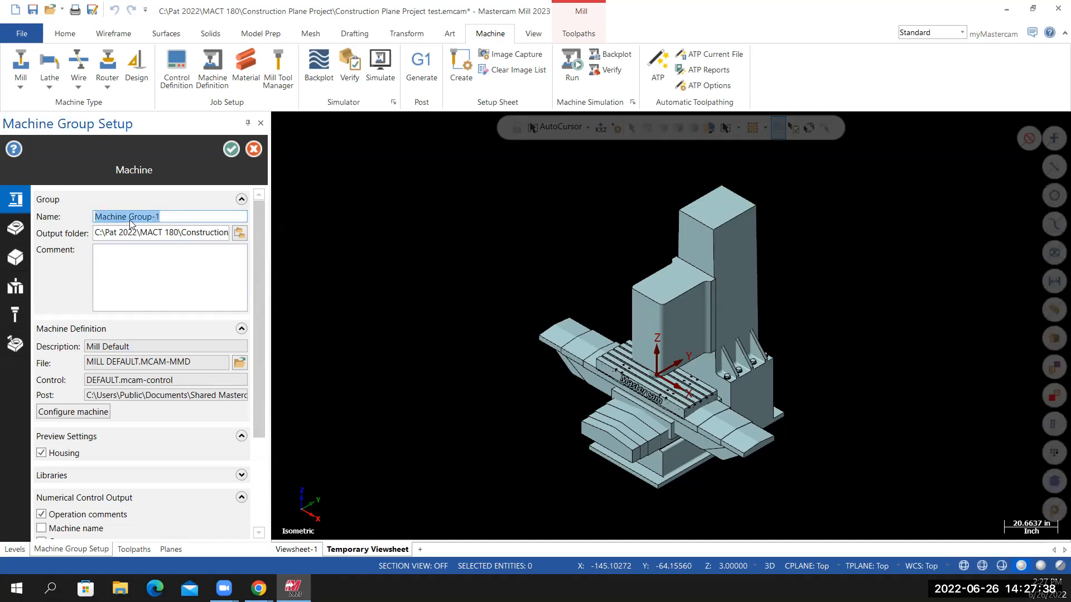
pyautogui.write('HAAS ')
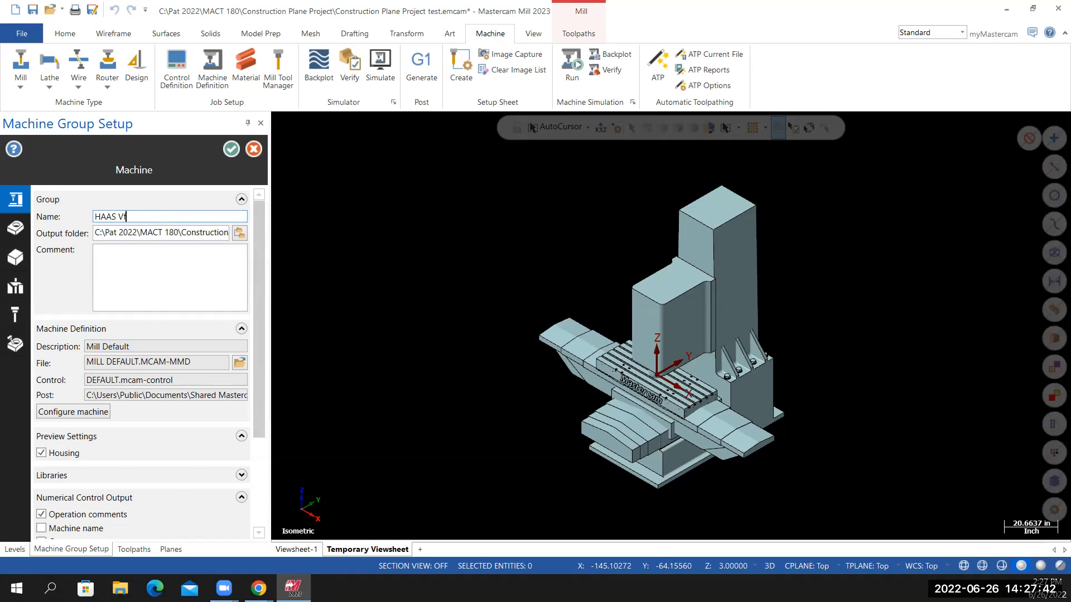
pyautogui.write('VF@')
pyautogui.press('BackSpace')
pyautogui.write('2')
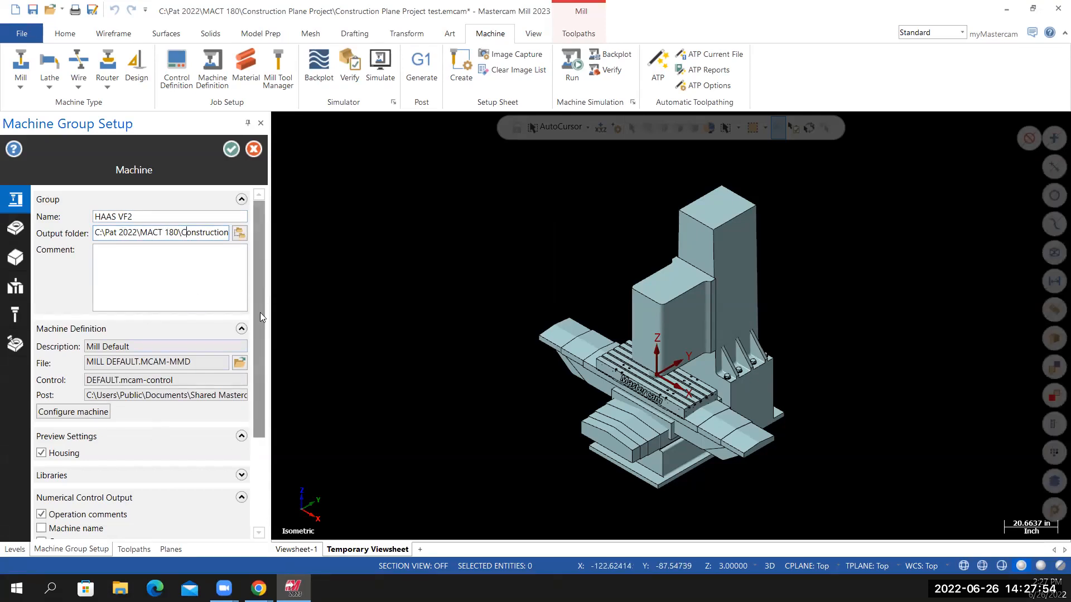
# Set the default program number to 7001 and the sequence numbers to start at 1 with an increment of 1.
pyautogui.scroll(-1, 262, 334)
pyautogui.moveTo(264, 350); pyautogui.dragTo(252, 405)
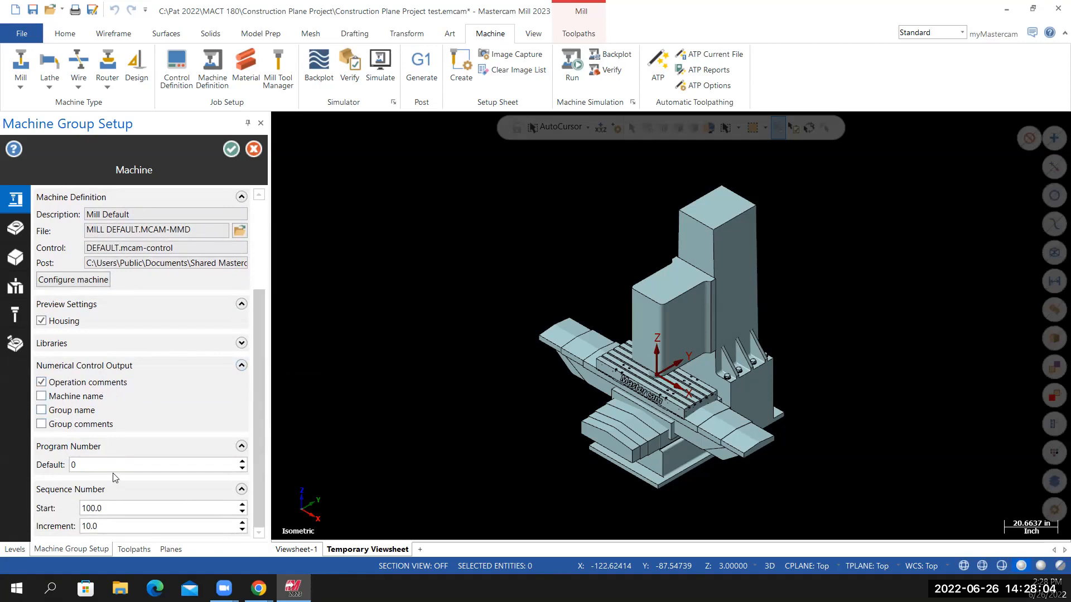
pyautogui.doubleClick(90, 465)
pyautogui.write('7001')
pyautogui.moveTo(108, 506); pyautogui.dragTo(81, 536)
pyautogui.write('1')
pyautogui.write('1')
# Show the group's stock setup settings and accept the machine group setup.
pyautogui.moveTo(15, 227)
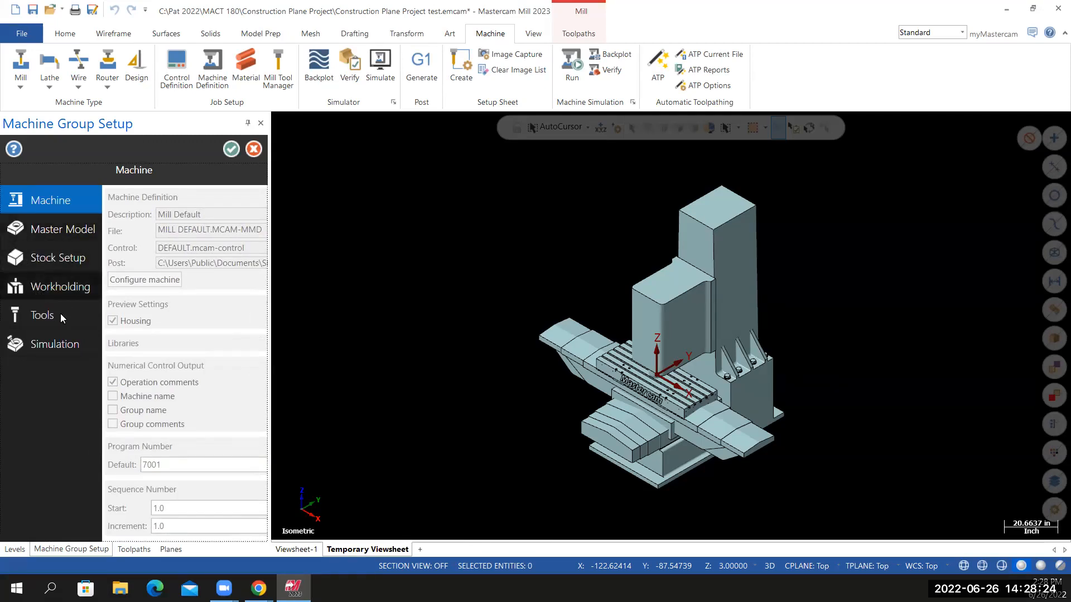
pyautogui.click(41, 262)
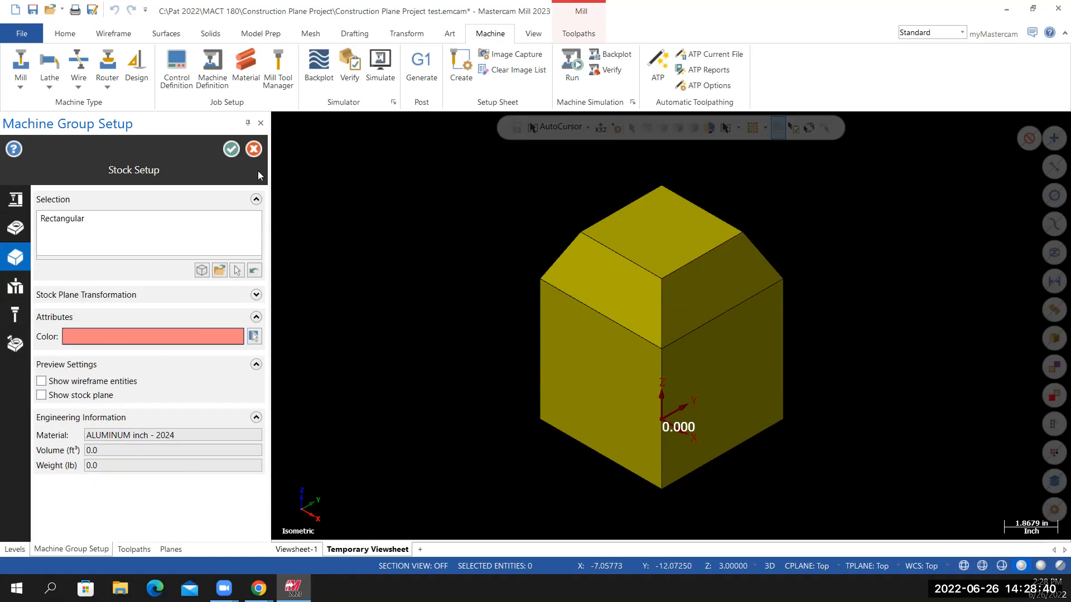
pyautogui.click(231, 149)
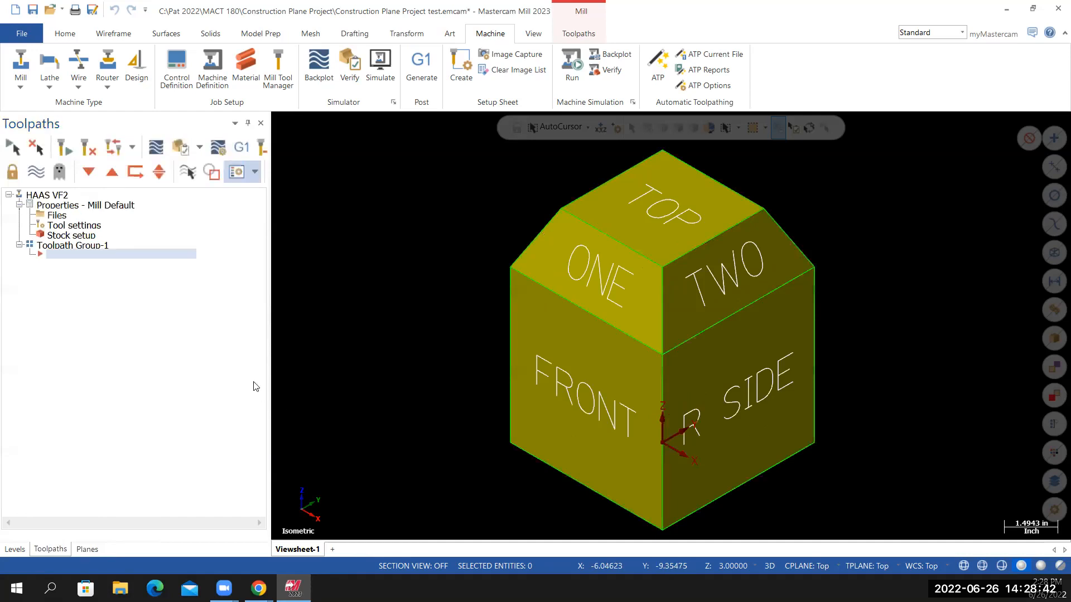
# Create level 20 in the Levels manager and make it the active level.
pyautogui.click(15, 549)
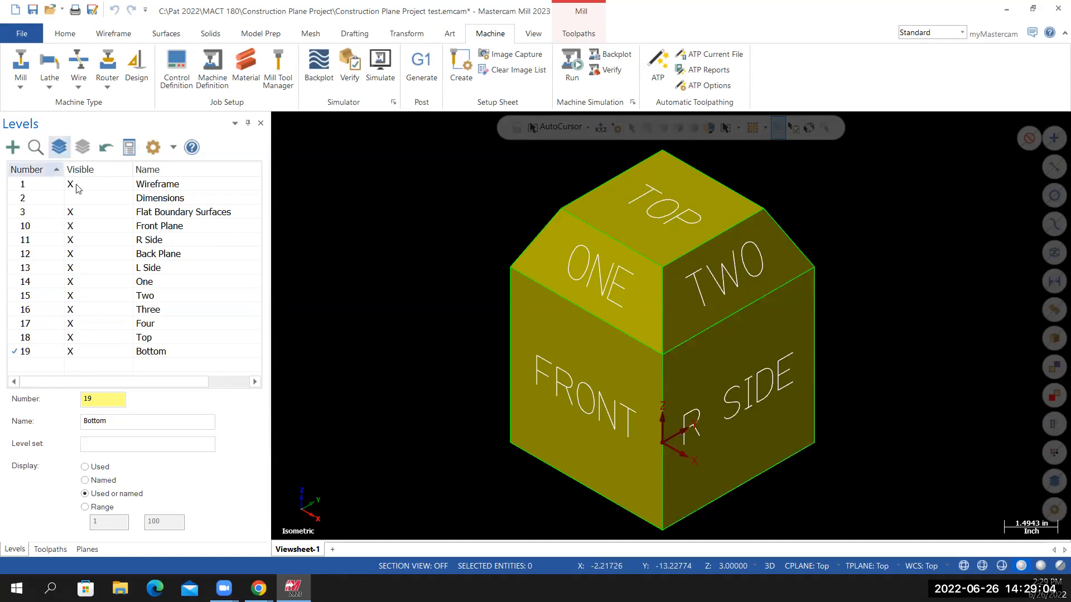
pyautogui.doubleClick(85, 400)
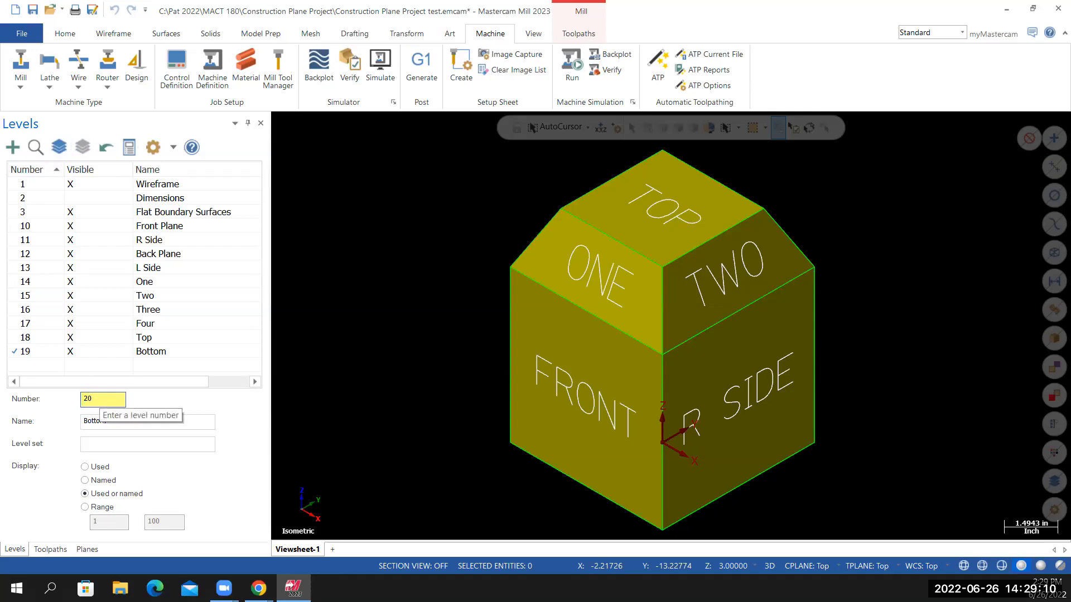
pyautogui.press('Return')
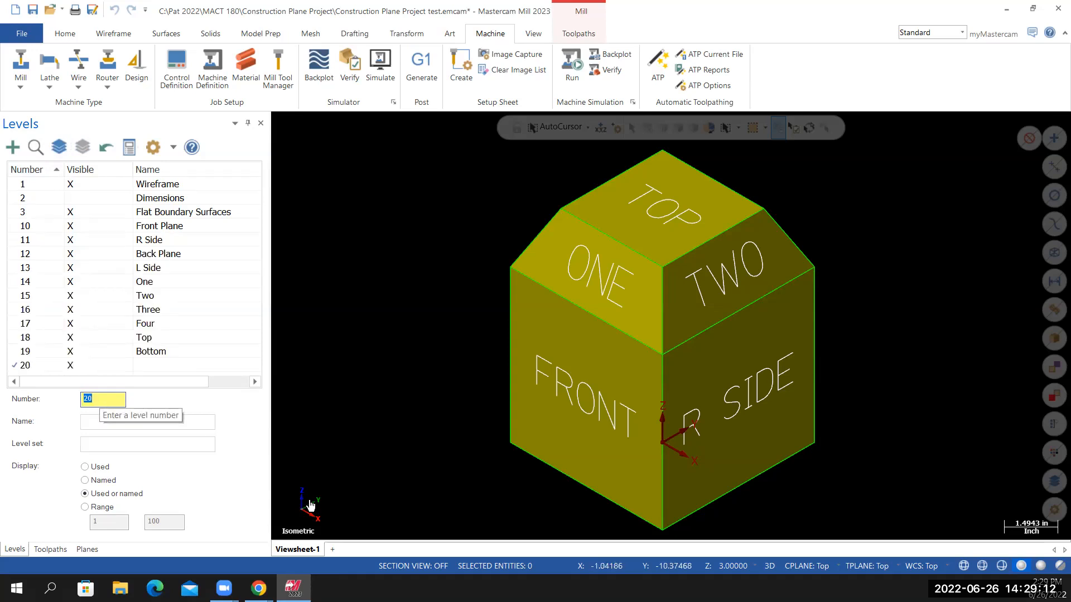
# Name level 20 Material.
pyautogui.click(90, 424)
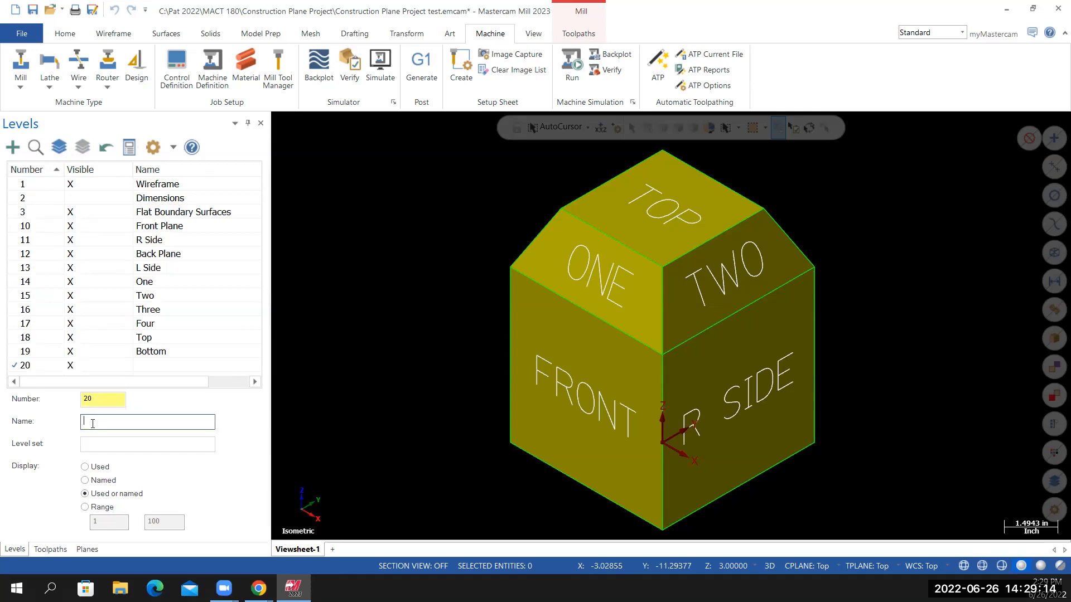
pyautogui.press('Return')
pyautogui.click(21, 367)
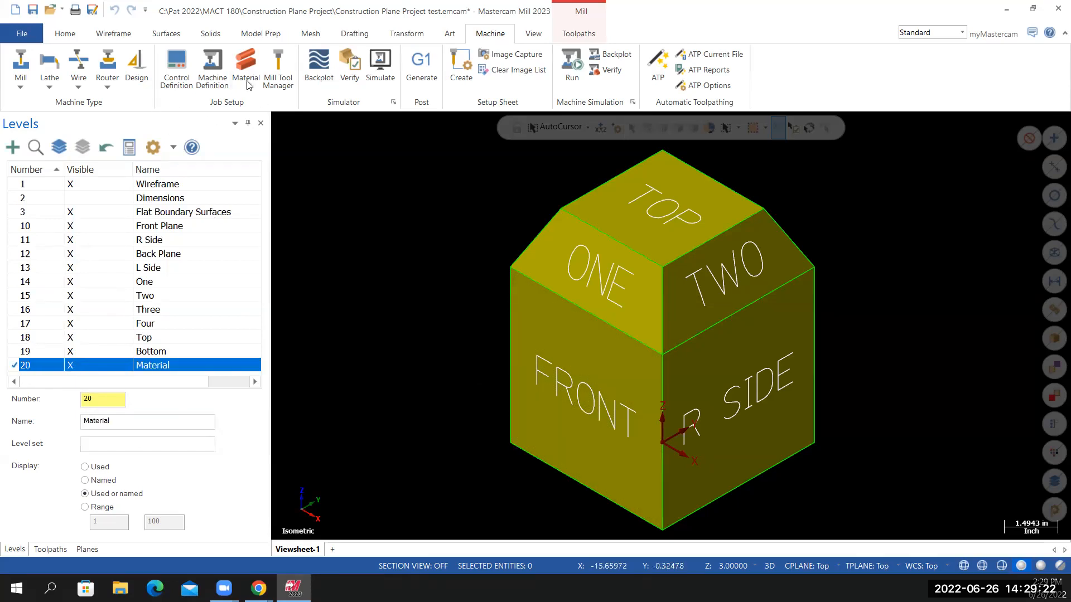
# Set the system colour for new solids to a medium blue.
pyautogui.click(209, 37)
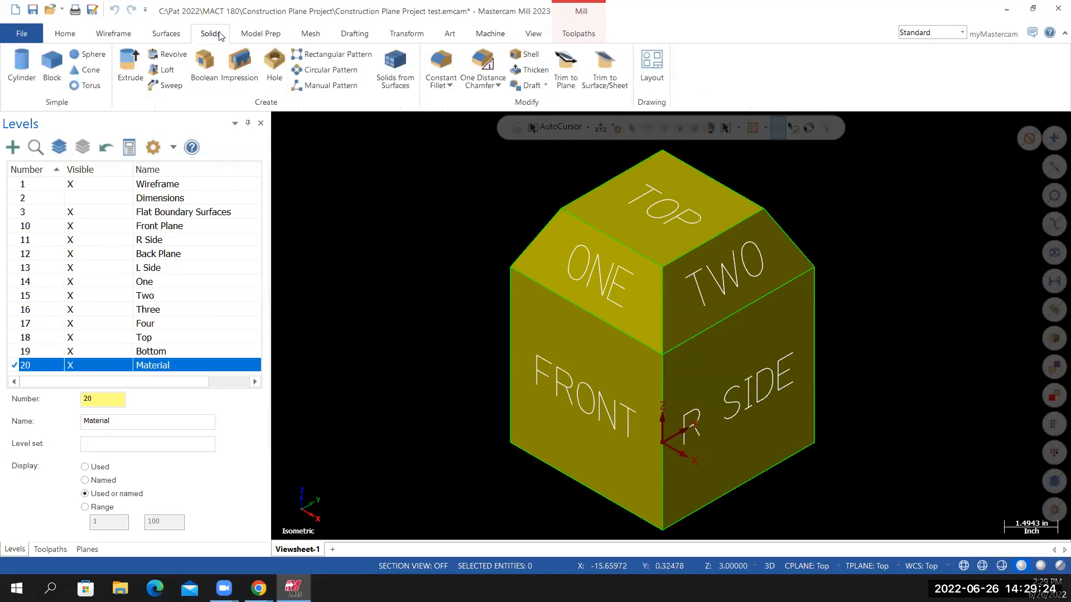
pyautogui.click(67, 35)
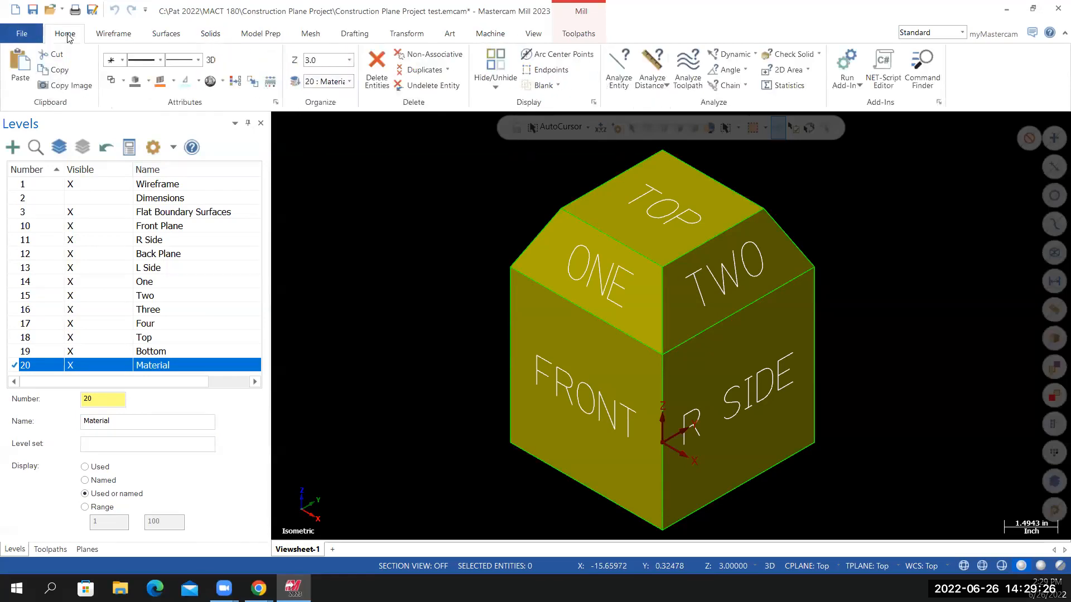
pyautogui.click(148, 83)
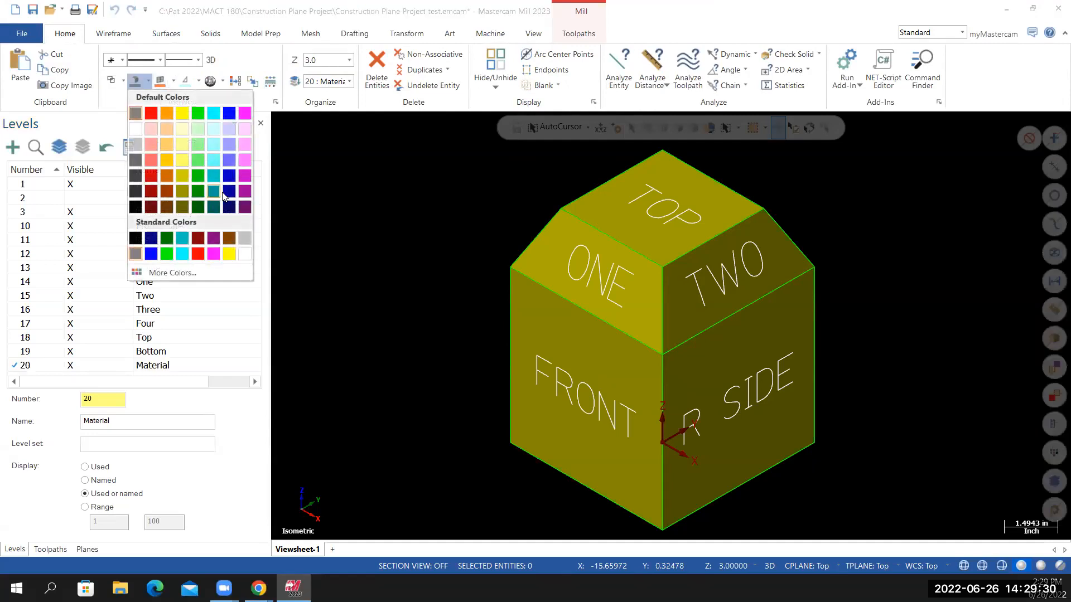
pyautogui.click(229, 160)
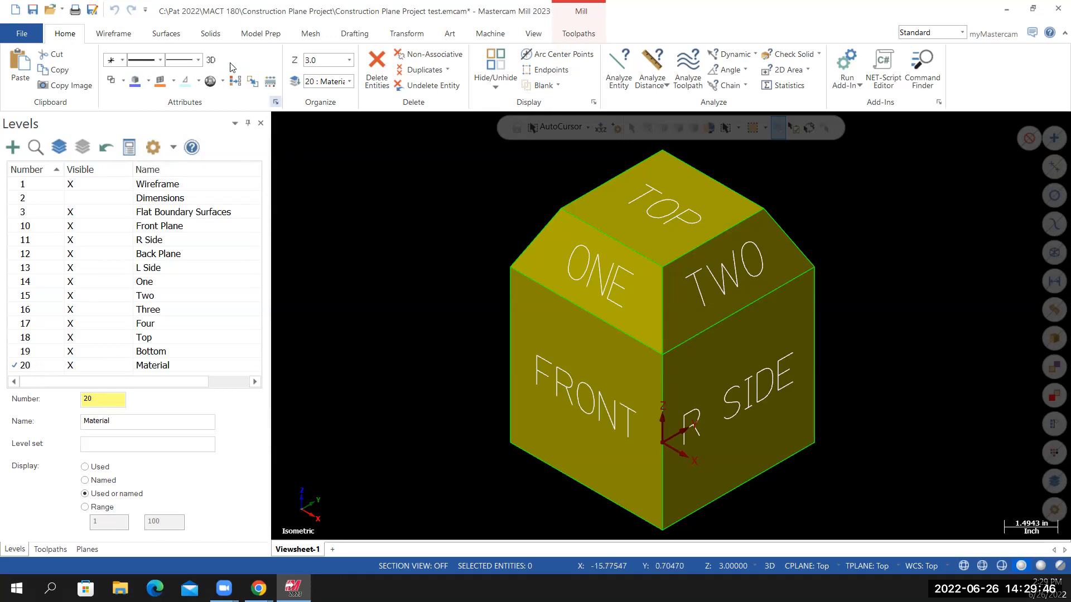
# Start Solids from Surfaces and select all visible surfaces of the part for stitching.
pyautogui.click(211, 35)
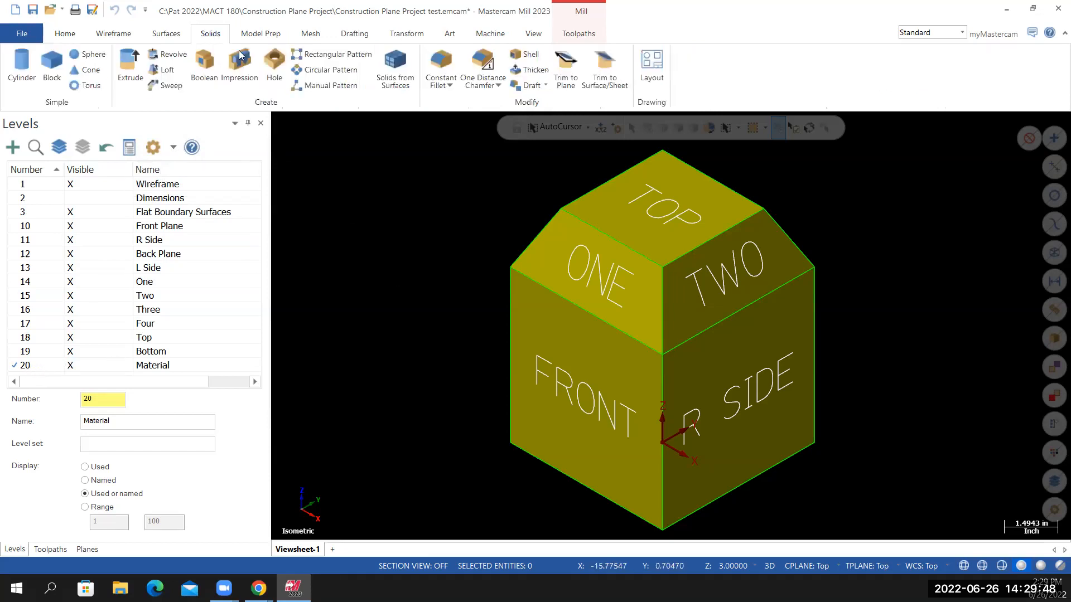
pyautogui.click(398, 68)
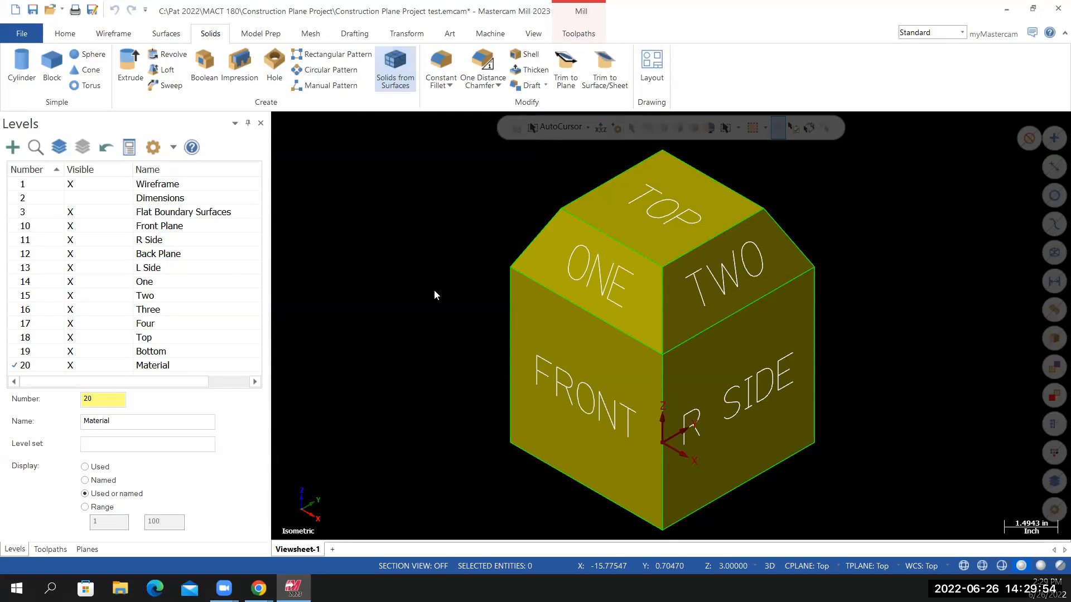
pyautogui.scroll(-2, 410, 339)
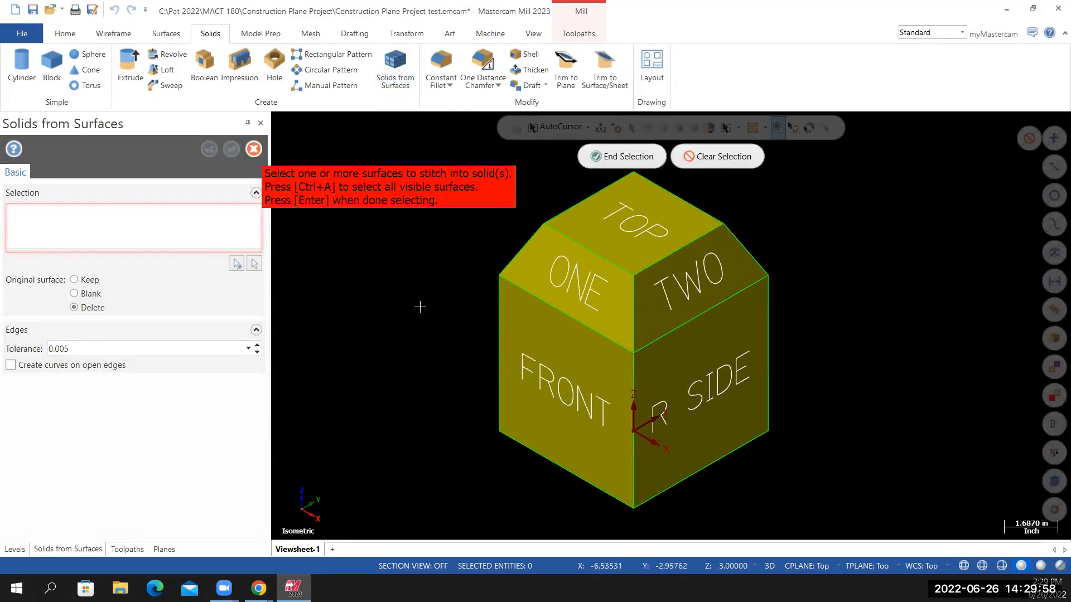
pyautogui.hotkey('ctrl', 'a')
pyautogui.moveTo(424, 324); pyautogui.dragTo(634, 168, button='middle')
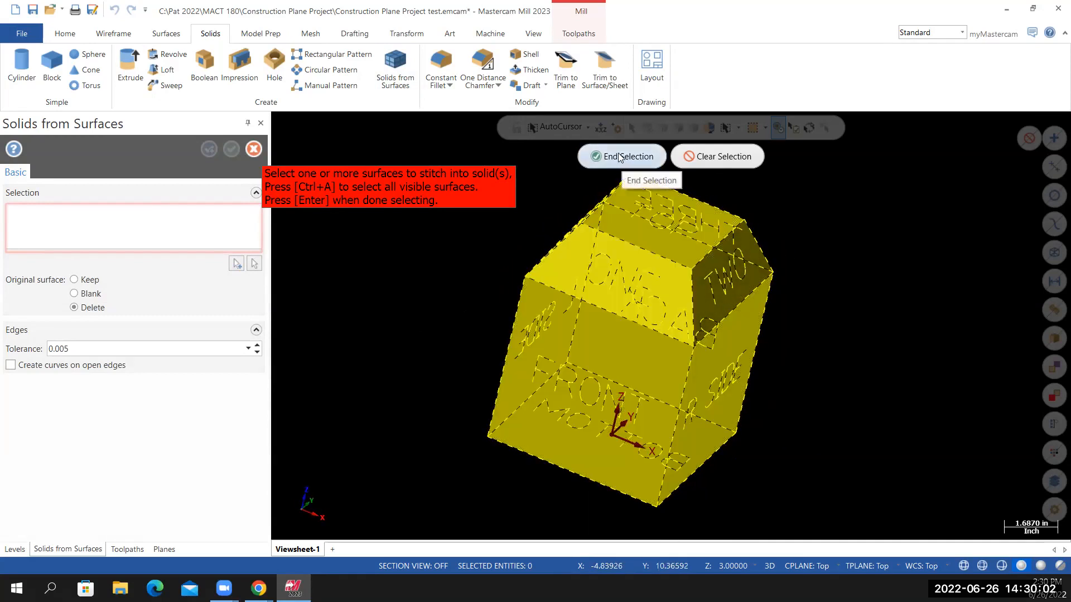
pyautogui.click(622, 158)
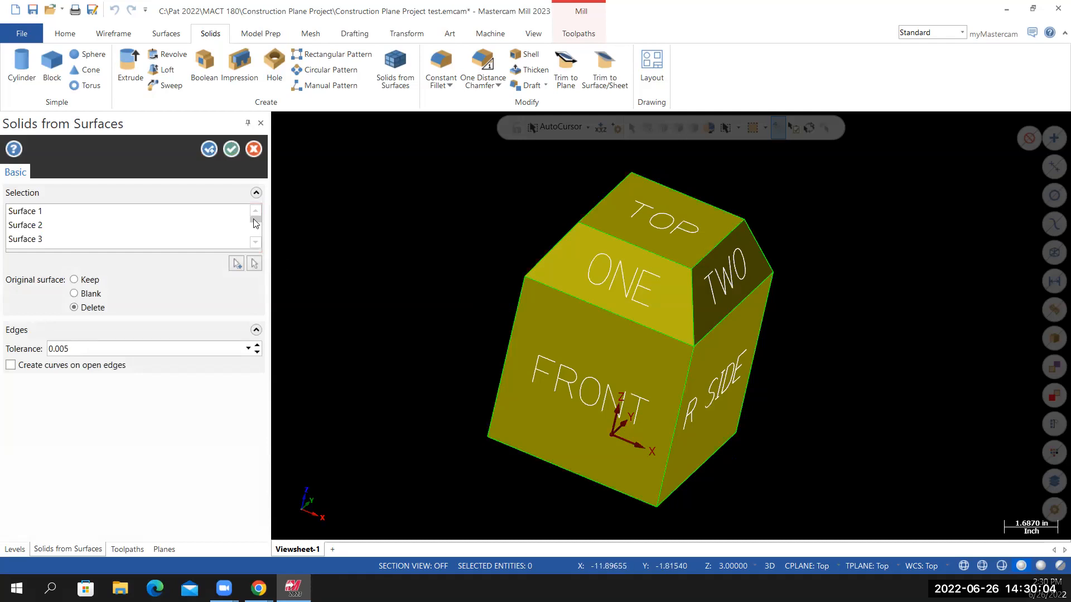
# Set the edge tolerance to .0001, keep the original surfaces, and create the solid.
pyautogui.scroll(-3, 126, 230)
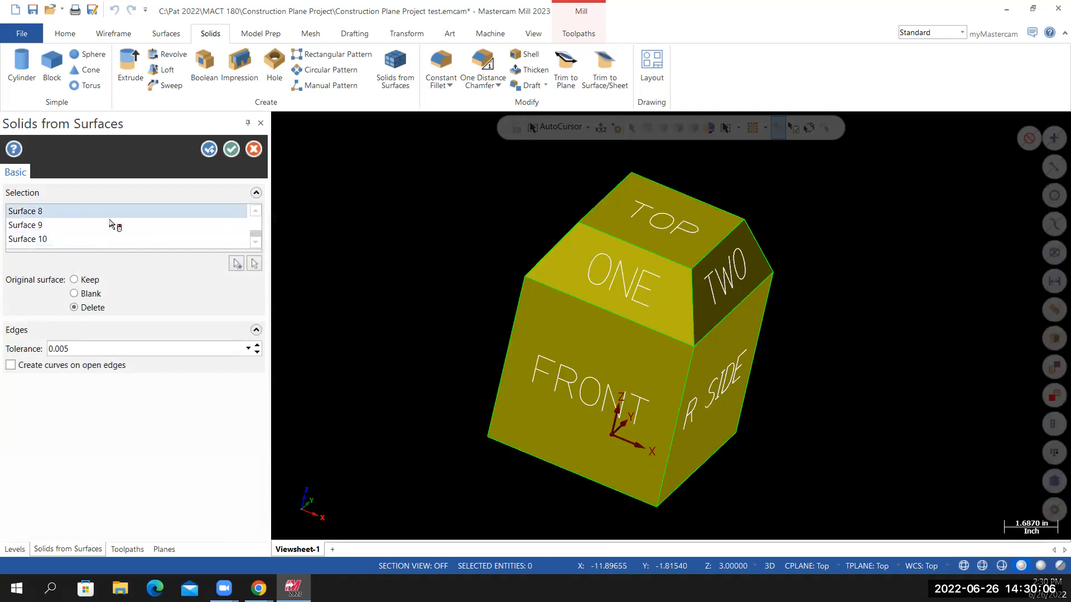
pyautogui.moveTo(84, 349); pyautogui.dragTo(34, 347)
pyautogui.write('.')
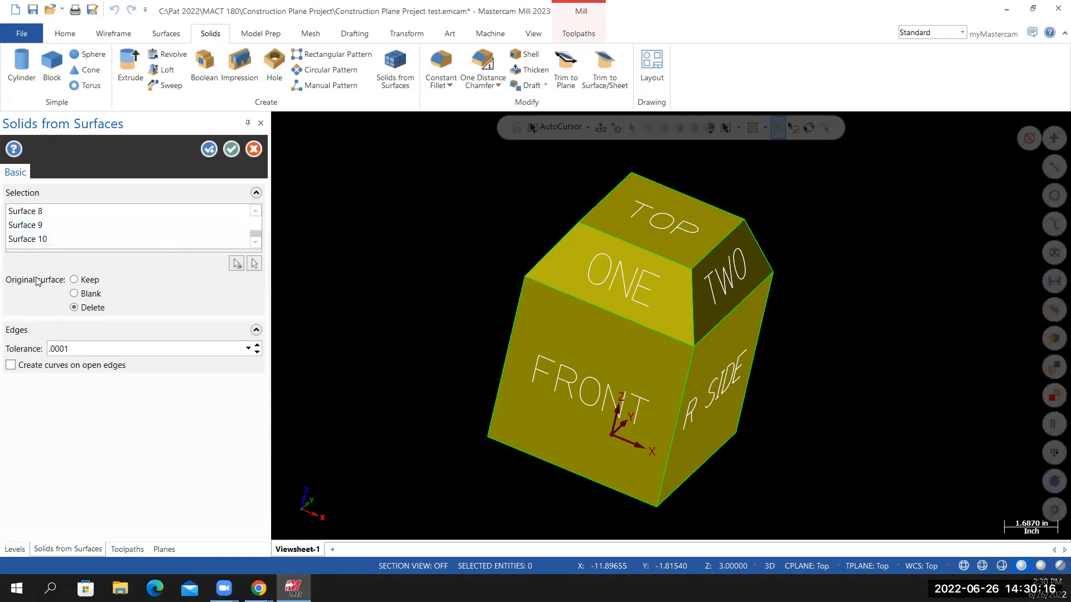
pyautogui.click(75, 280)
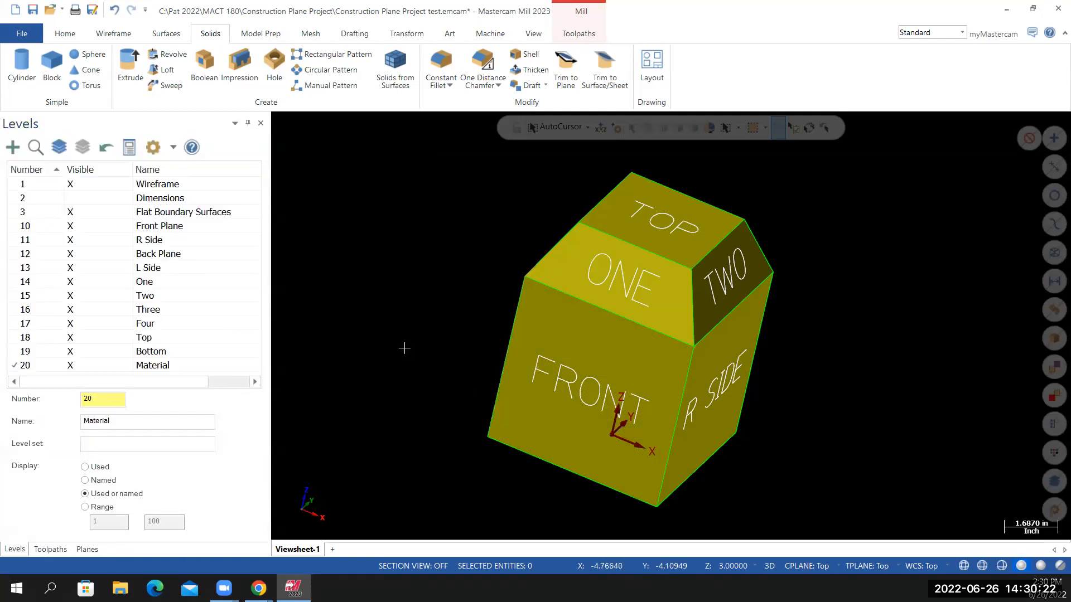
# Check the number of entities on the Material level in an isometric view of the part.
pyautogui.hotkey('alt', '7')
pyautogui.moveTo(155, 381); pyautogui.dragTo(195, 381)
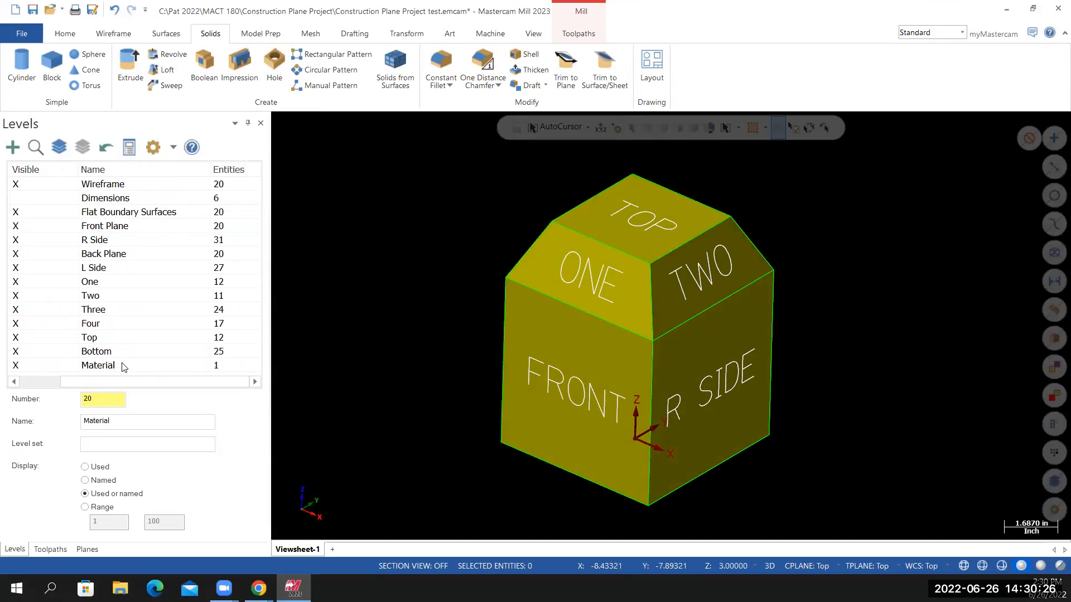
pyautogui.moveTo(140, 384); pyautogui.dragTo(77, 383)
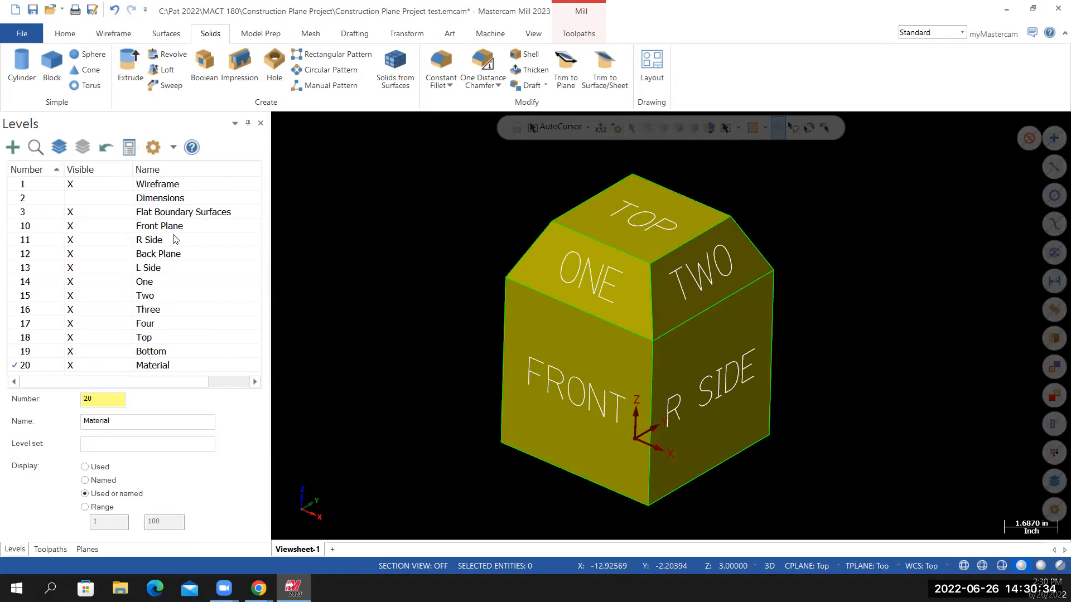
# Hide level 3, Flat Boundary Surfaces, and keep level 20 as the active level.
pyautogui.click(71, 215)
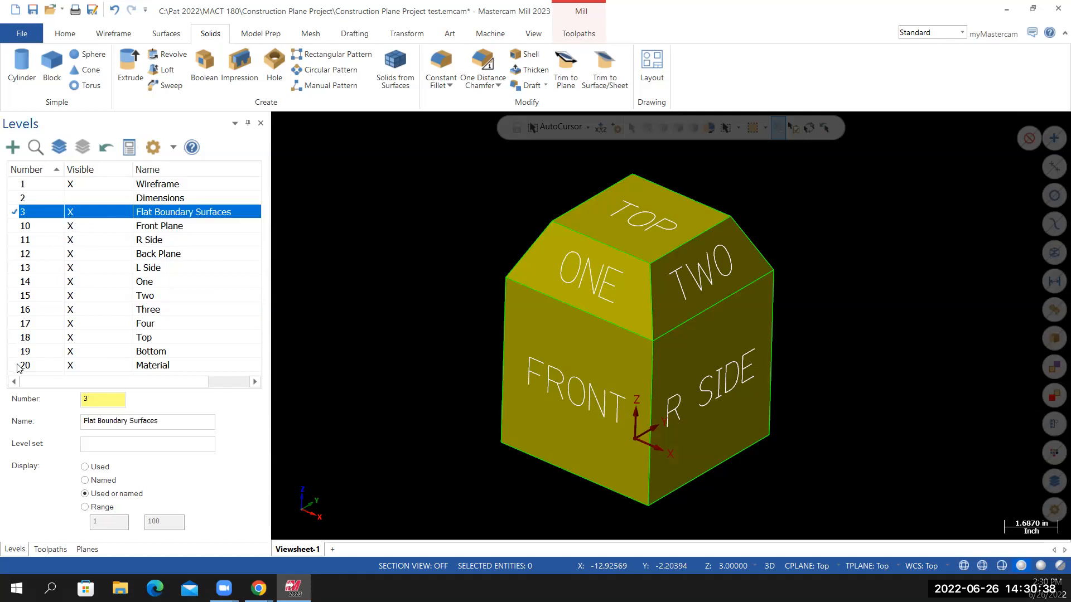
pyautogui.click(19, 366)
pyautogui.click(72, 218)
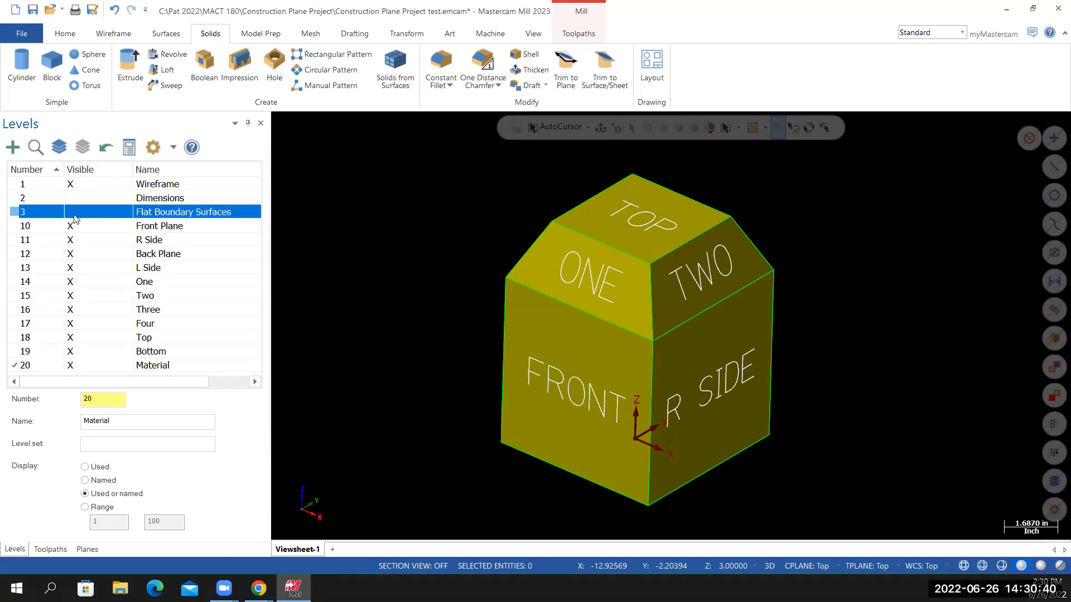
# Select the part body to examine its entity type from several angles and clear the selection.
pyautogui.moveTo(392, 308); pyautogui.dragTo(525, 317, button='middle')
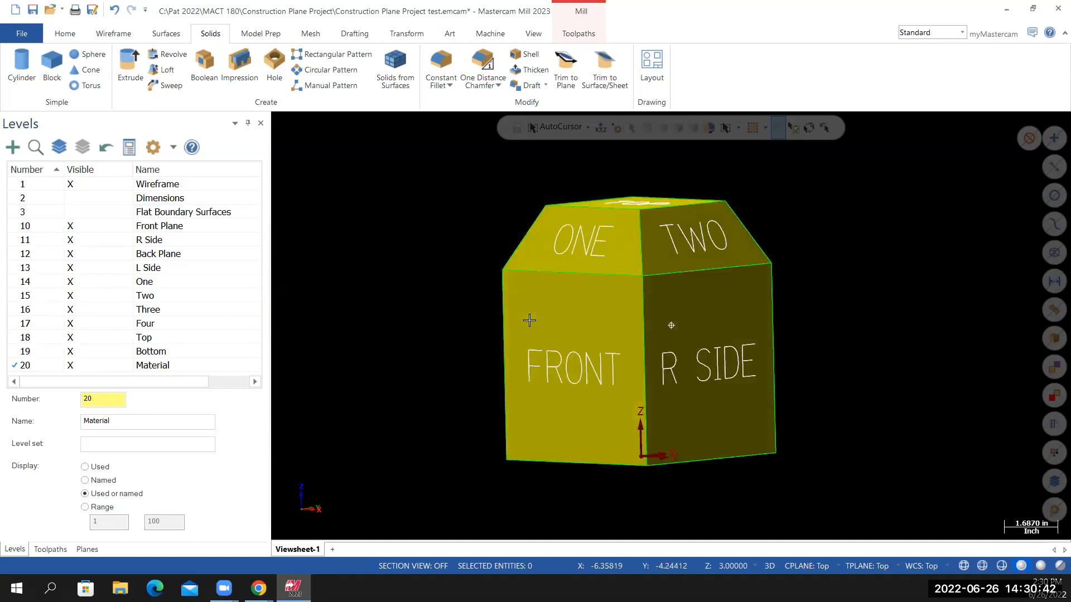
pyautogui.click(525, 329)
pyautogui.moveTo(411, 363); pyautogui.dragTo(394, 437, button='middle')
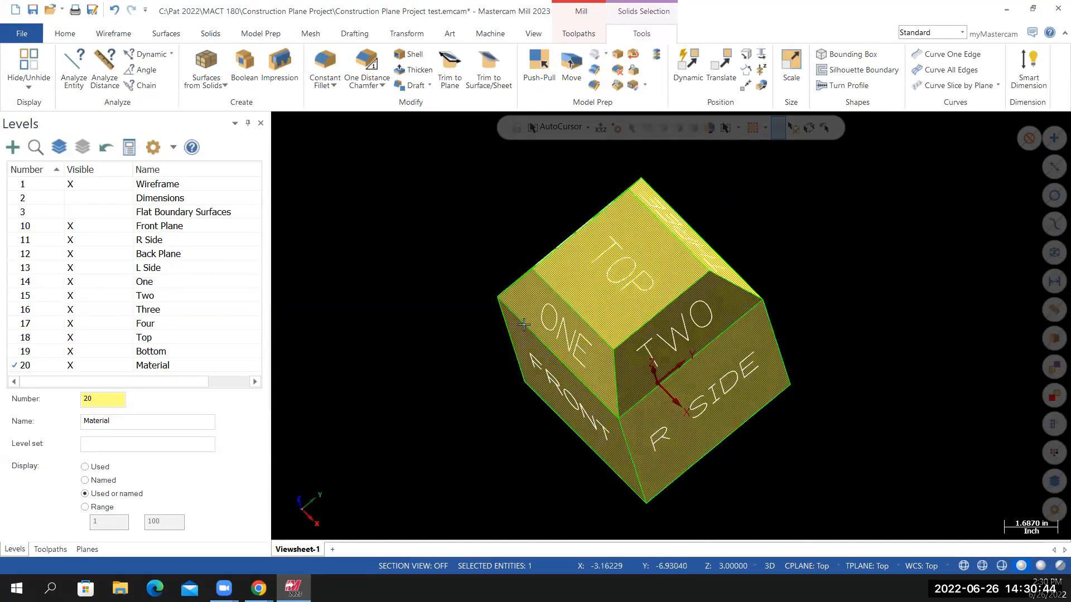
pyautogui.click(581, 282)
pyautogui.click(595, 269)
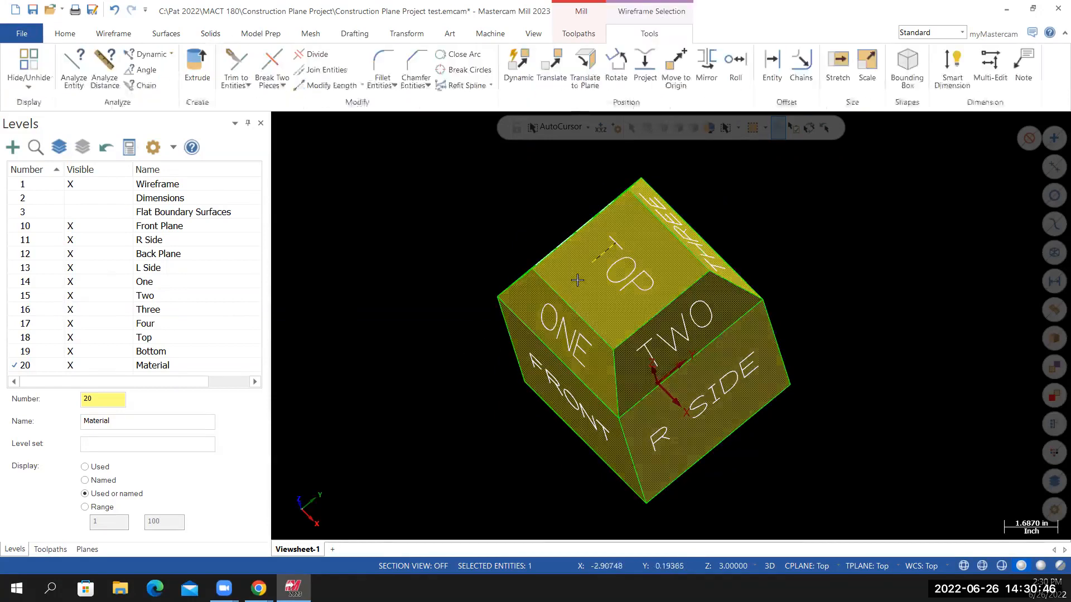
pyautogui.moveTo(473, 290); pyautogui.dragTo(439, 294, button='middle')
pyautogui.click(439, 294)
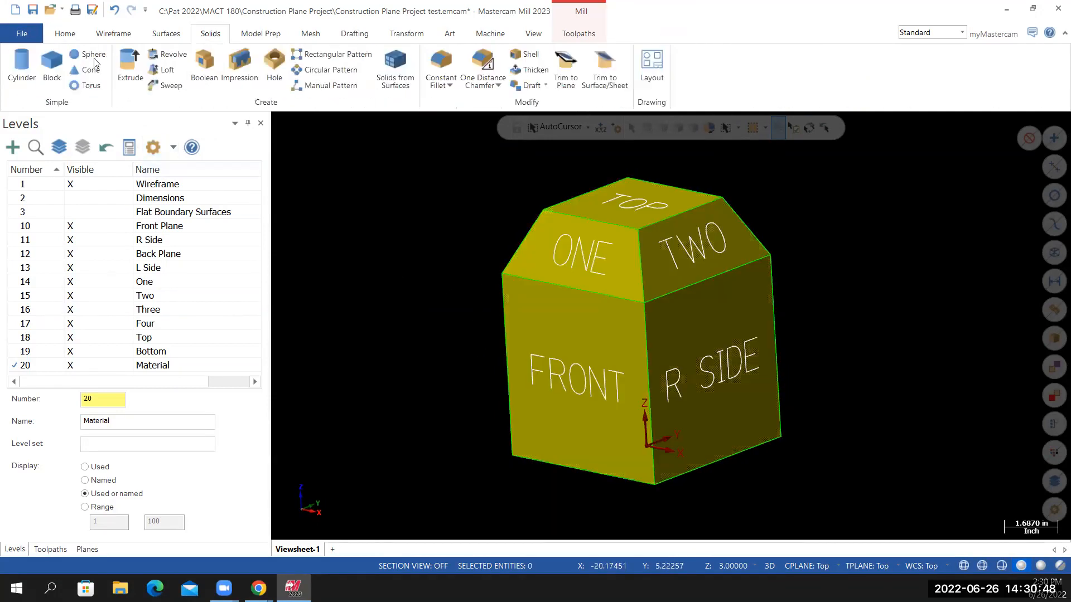
# Display the entity statistics for all visible levels and close them.
pyautogui.click(65, 34)
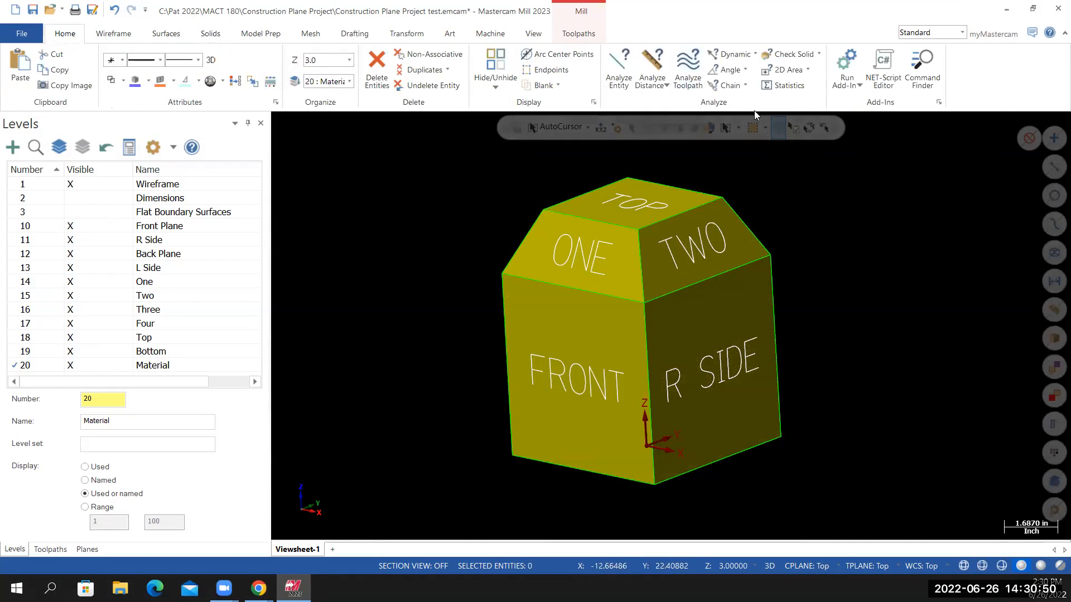
pyautogui.click(780, 86)
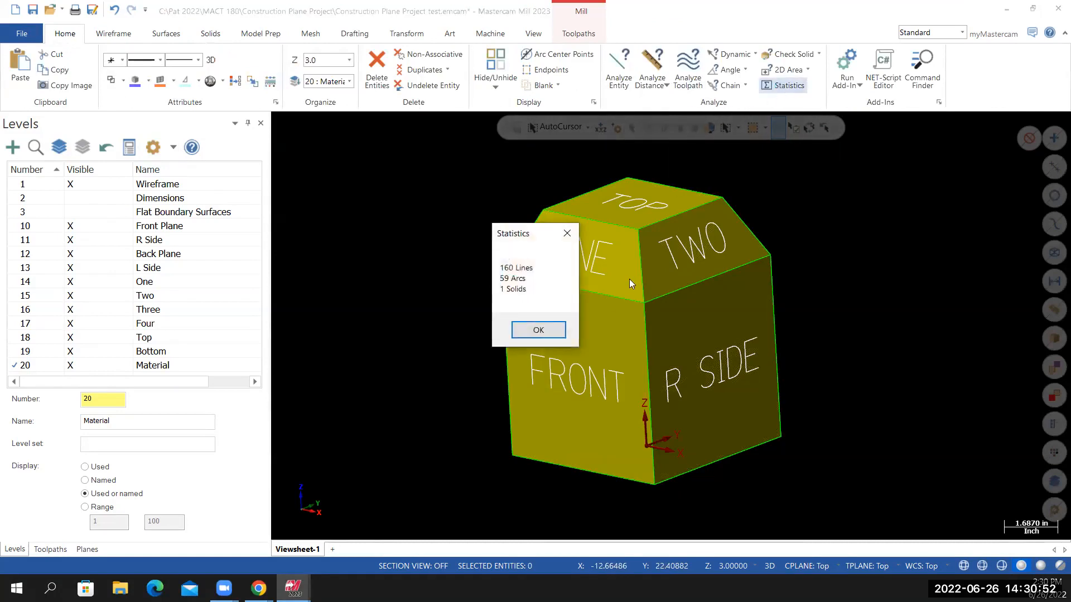
pyautogui.click(540, 332)
# Try to apply the current solid colour to the part's solid body.
pyautogui.moveTo(451, 328); pyautogui.dragTo(477, 379, button='middle')
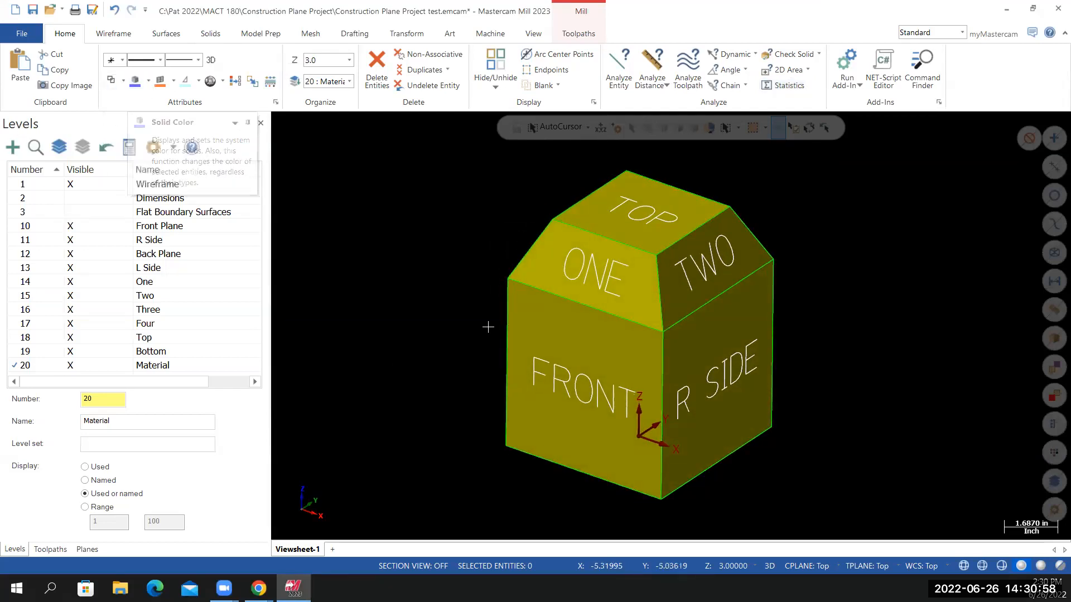
pyautogui.click(536, 340)
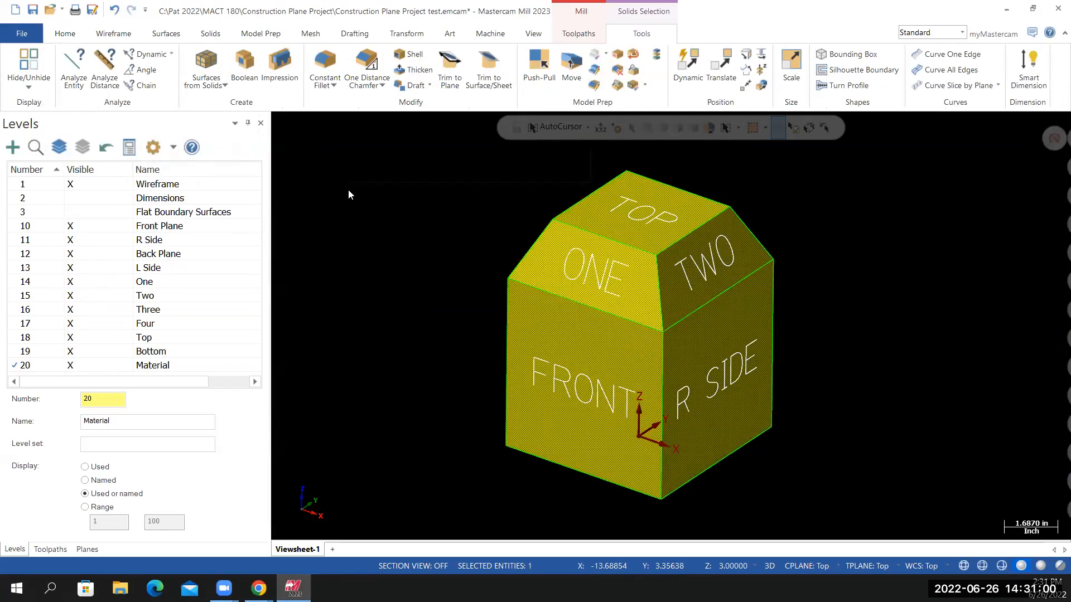
pyautogui.rightClick(347, 189)
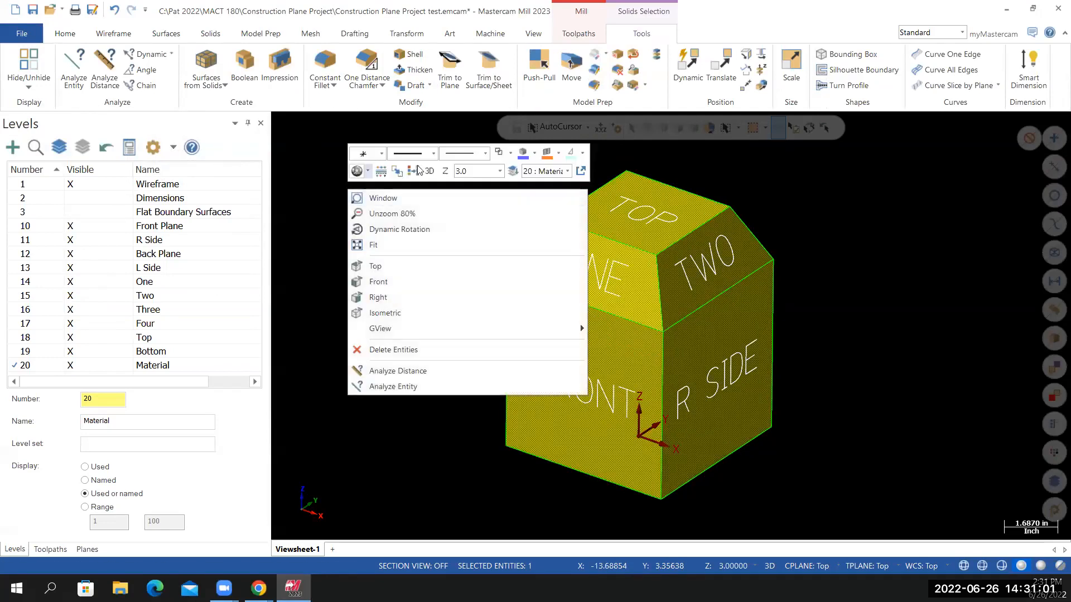
pyautogui.click(523, 156)
pyautogui.moveTo(472, 336); pyautogui.dragTo(446, 301, button='middle')
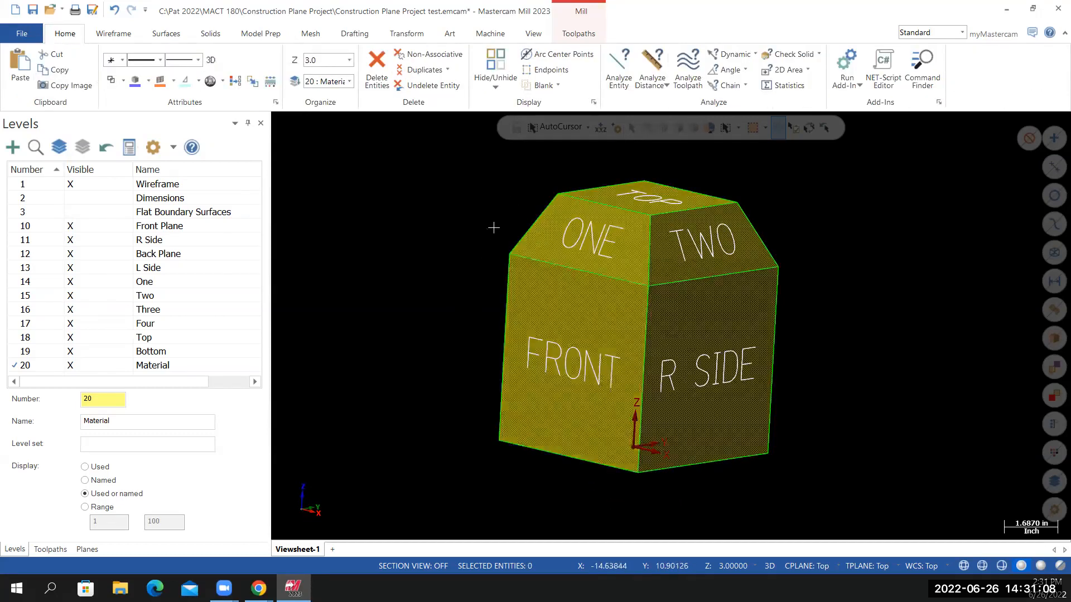
pyautogui.moveTo(421, 203); pyautogui.dragTo(378, 252, button='middle')
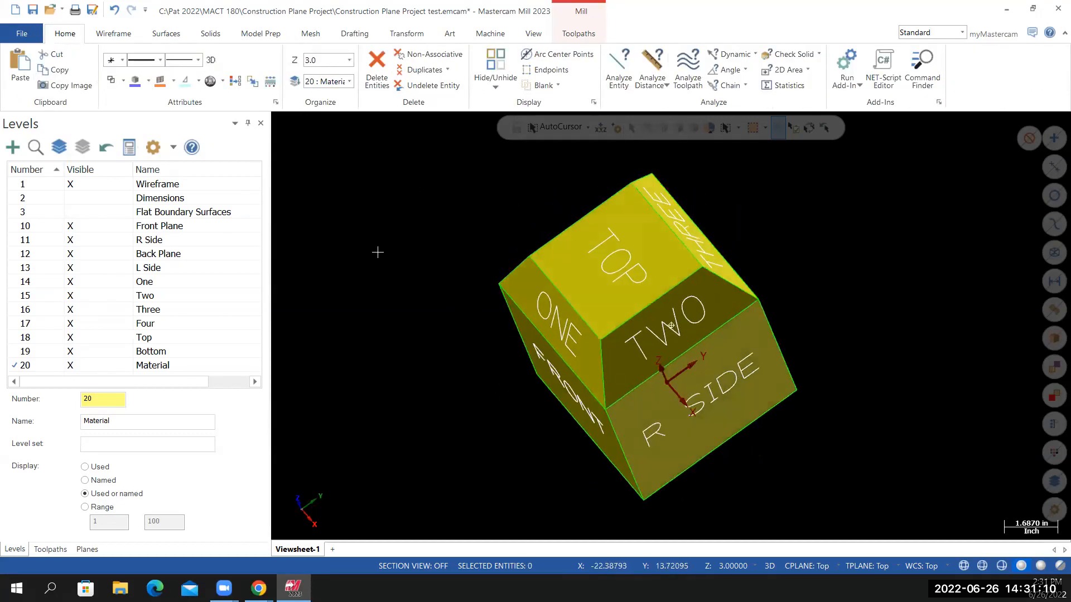
# Select the solid body and review the entity counts in the levels list.
pyautogui.click(562, 262)
pyautogui.hotkey('alt', 'p')
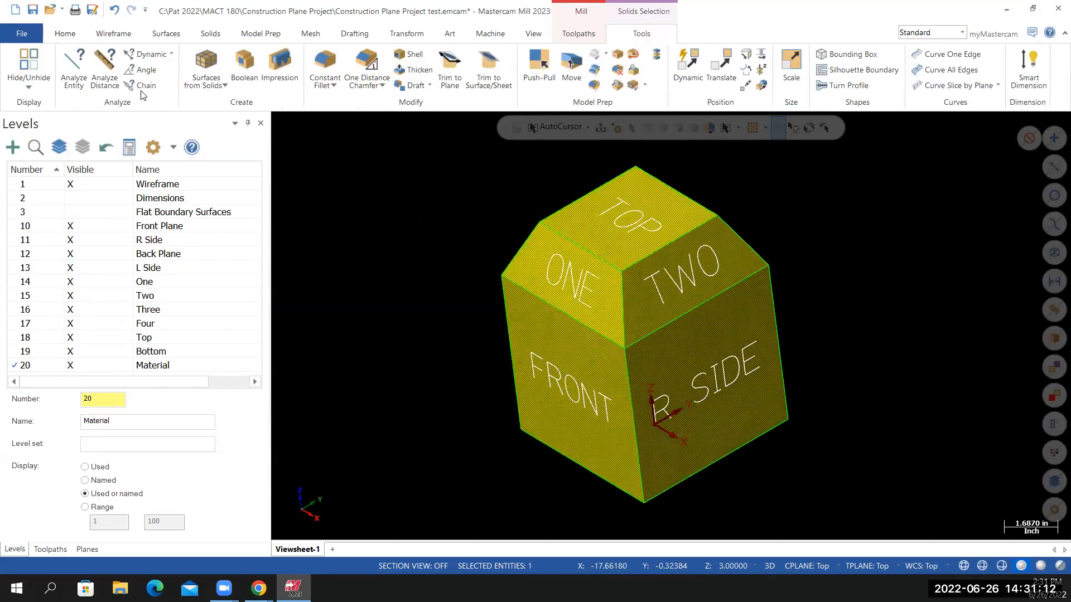
pyautogui.moveTo(378, 270); pyautogui.dragTo(363, 261, button='middle')
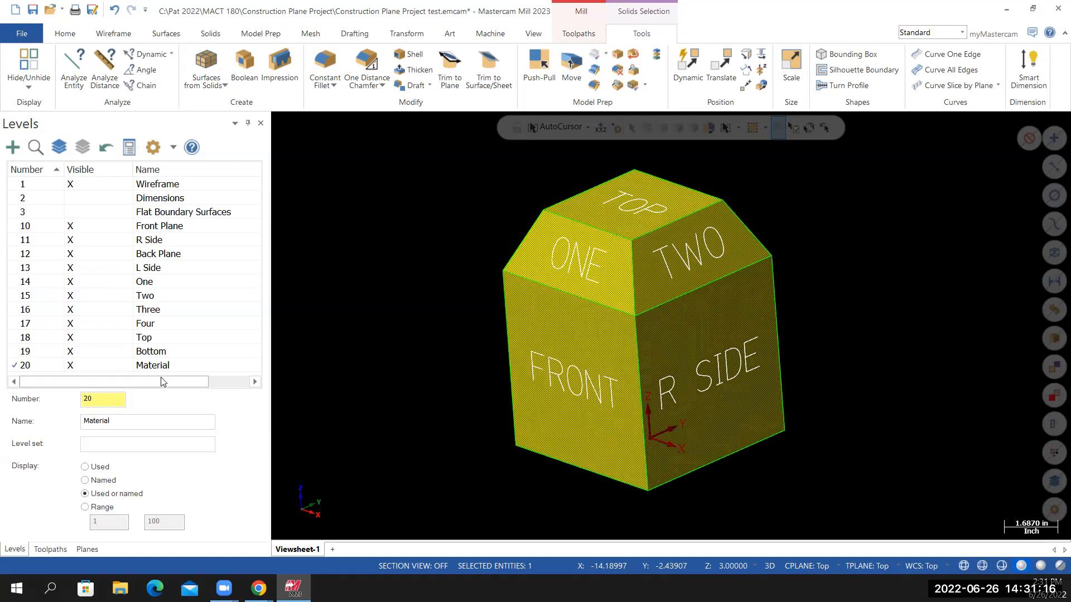
pyautogui.moveTo(193, 382); pyautogui.dragTo(234, 391)
pyautogui.moveTo(144, 379); pyautogui.dragTo(103, 381)
# Hide the Wireframe level and all lettering levels 10 through 19, leaving only the Material level visible.
pyautogui.click(71, 186)
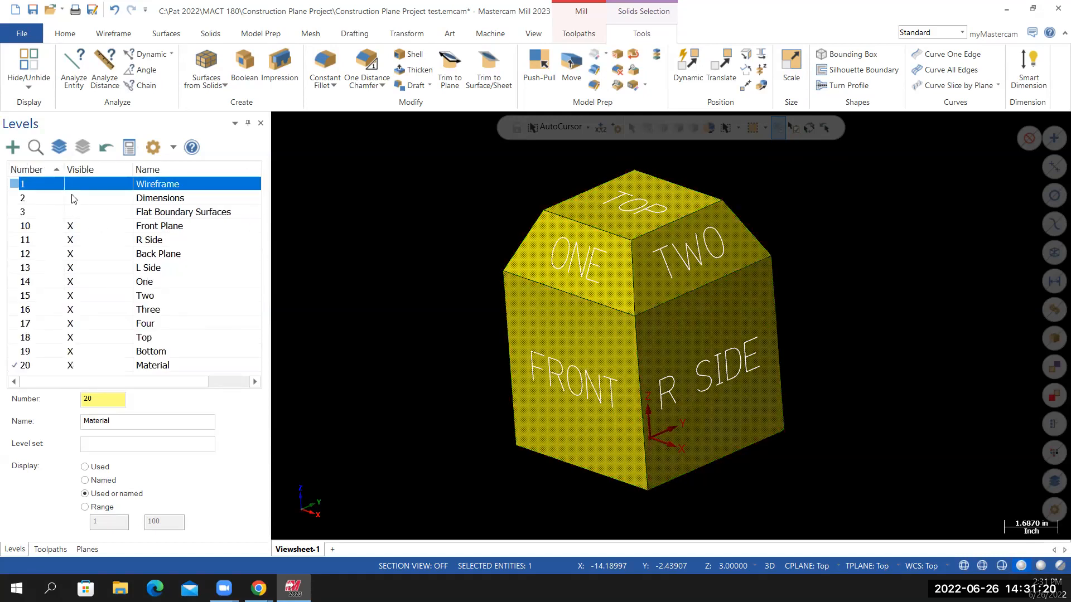
pyautogui.click(76, 229)
pyautogui.click(79, 282)
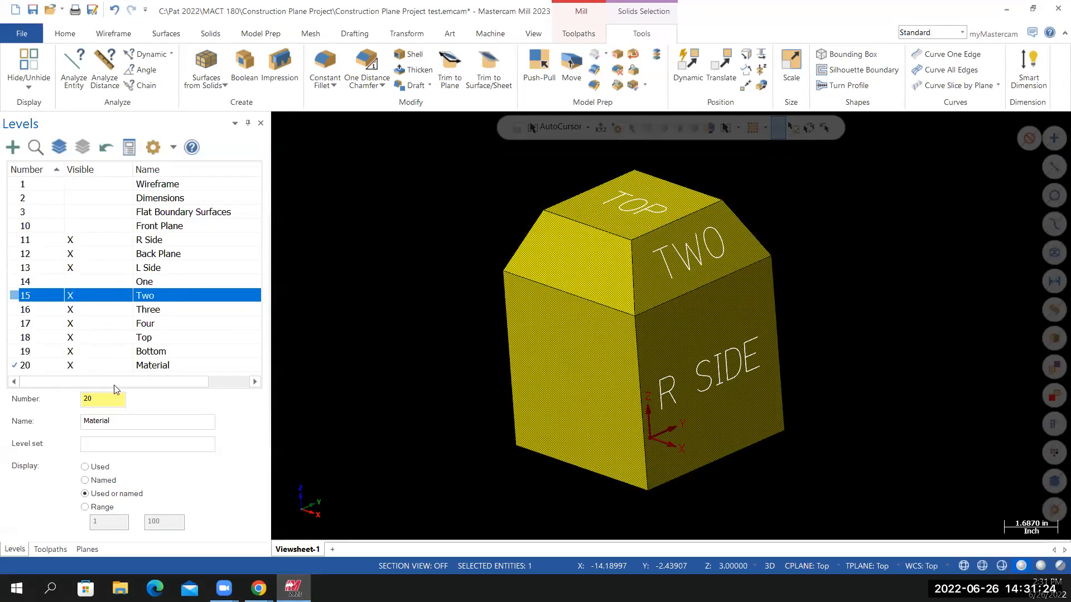
pyautogui.click(75, 351)
pyautogui.click(75, 337)
pyautogui.click(75, 324)
pyautogui.click(74, 310)
pyautogui.click(71, 294)
pyautogui.click(72, 268)
pyautogui.click(72, 253)
pyautogui.click(73, 240)
# Display the entity statistics for the isolated Material level.
pyautogui.moveTo(391, 317)
pyautogui.mouseDown(button='middle')
pyautogui.moveTo(432, 306)
pyautogui.moveTo(410, 317)
pyautogui.mouseUp(button='middle')
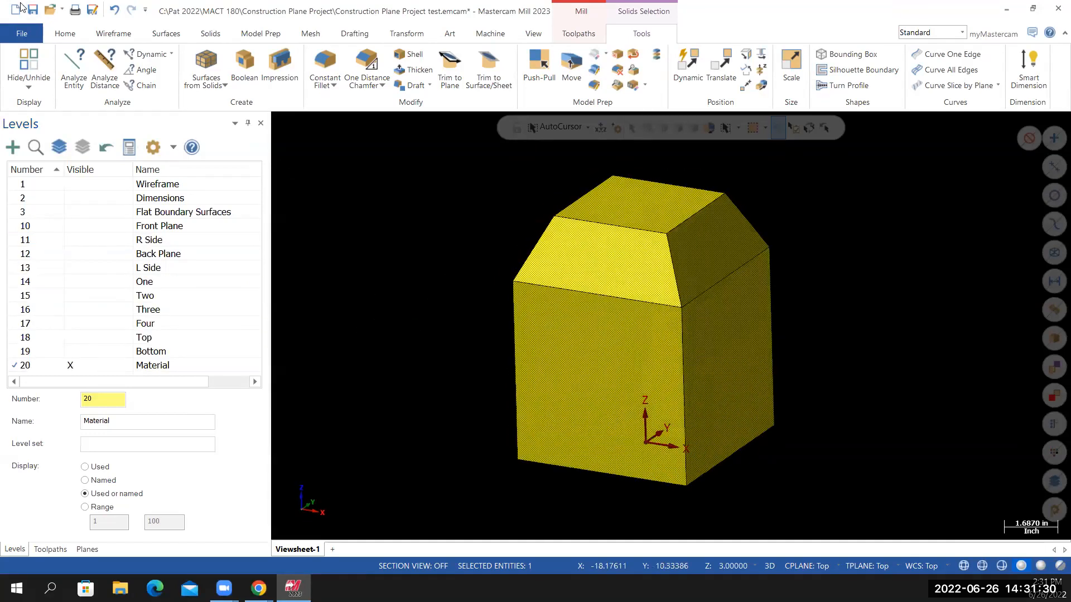
pyautogui.click(65, 35)
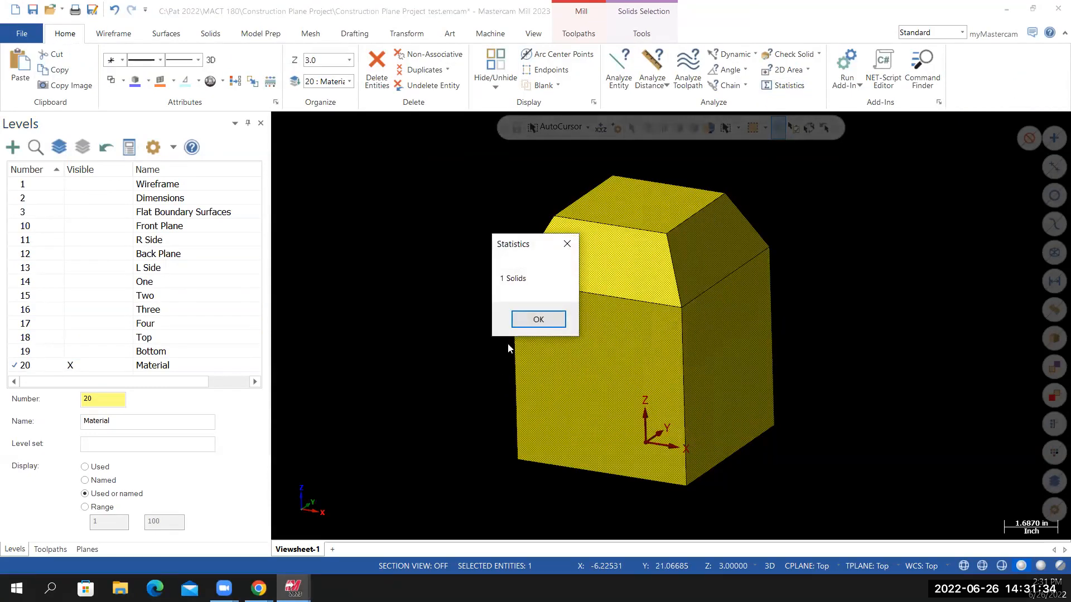
# Close the statistics and inspect the Material solid from several angles, leaving it unselected.
pyautogui.click(539, 319)
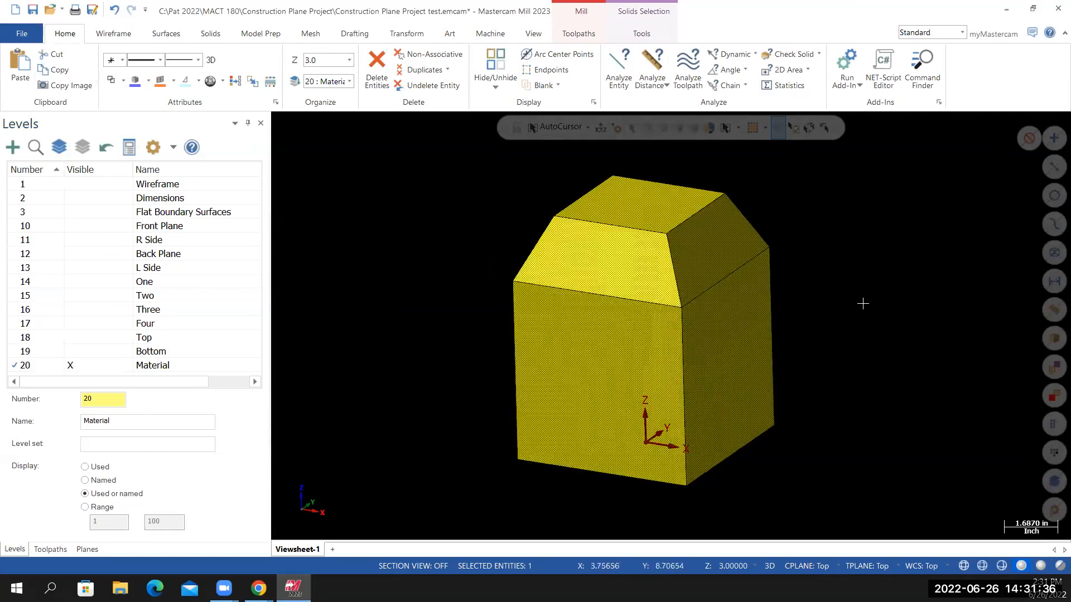
pyautogui.moveTo(789, 318); pyautogui.dragTo(724, 323, button='middle')
pyautogui.press('Escape')
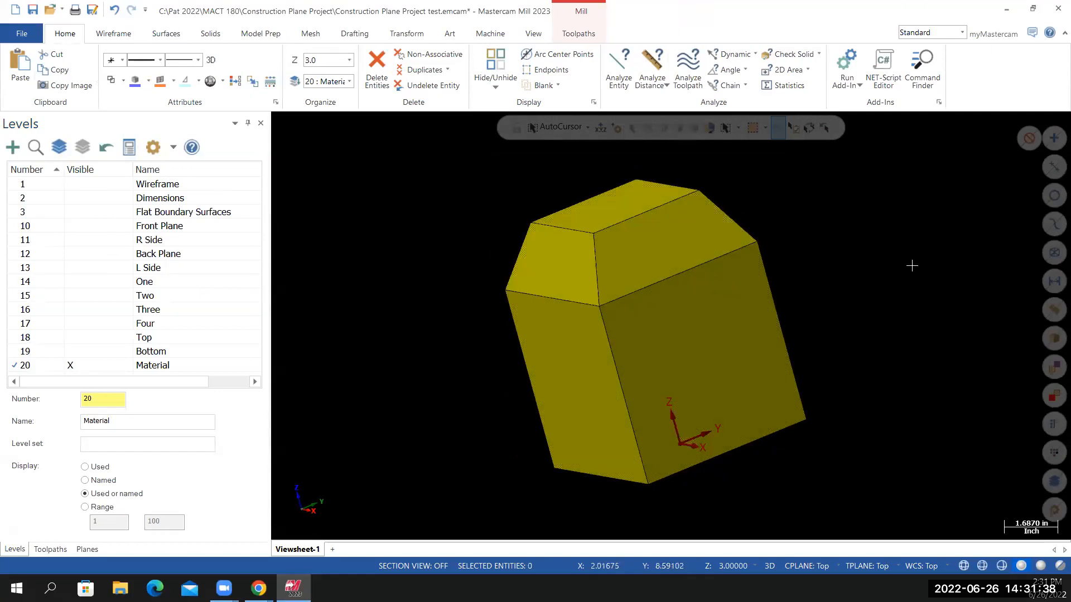
pyautogui.moveTo(869, 279); pyautogui.dragTo(738, 354, button='middle')
pyautogui.click(739, 354)
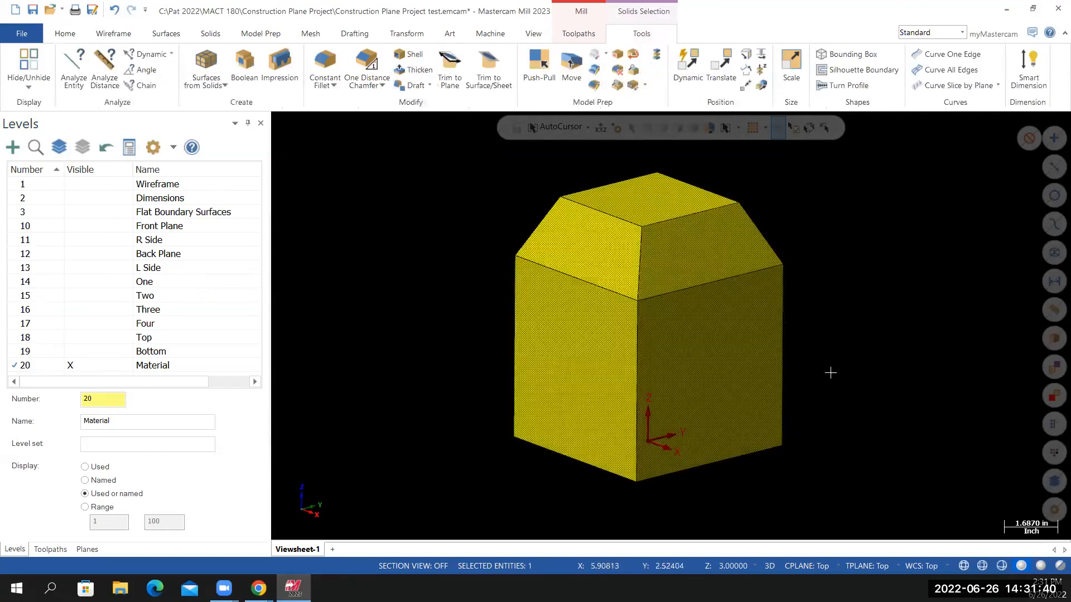
pyautogui.moveTo(862, 281); pyautogui.dragTo(803, 290, button='middle')
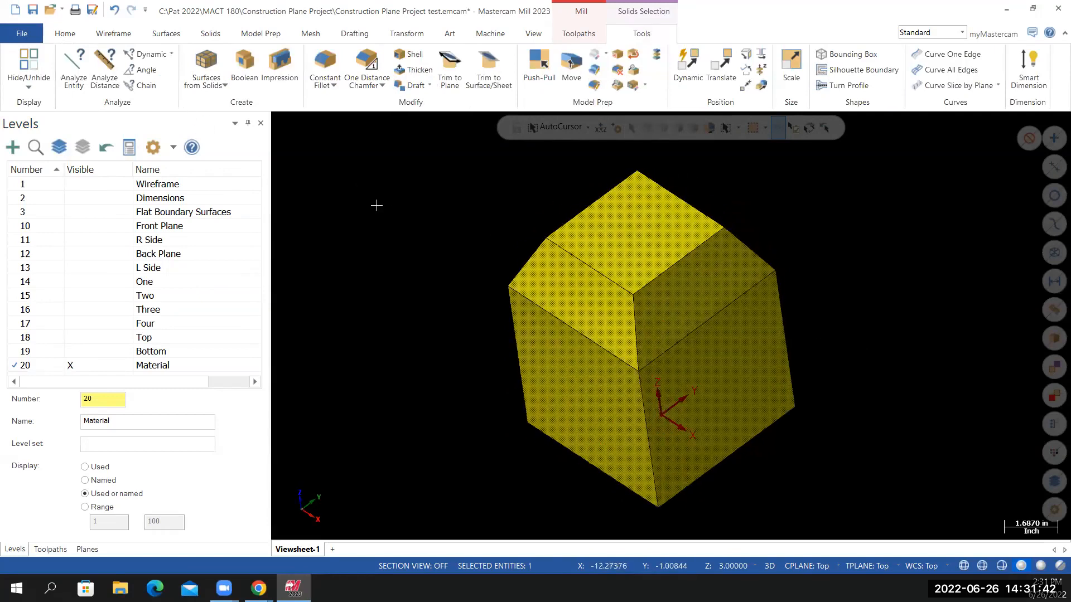
pyautogui.press('Escape')
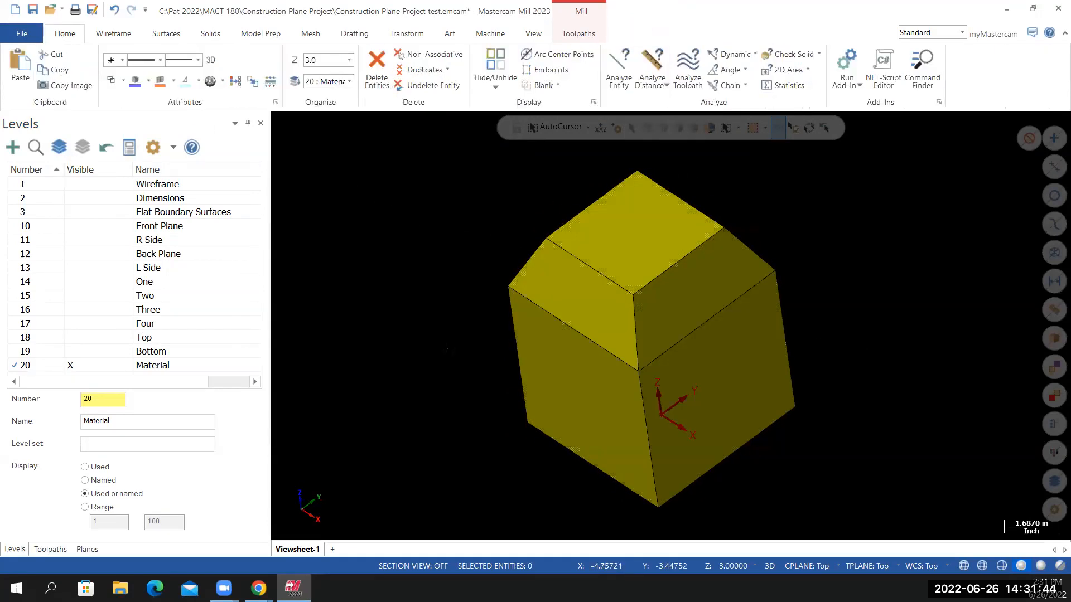
# Try again to recolour the selected Material solid with the current solid colour.
pyautogui.click(562, 288)
pyautogui.rightClick(458, 249)
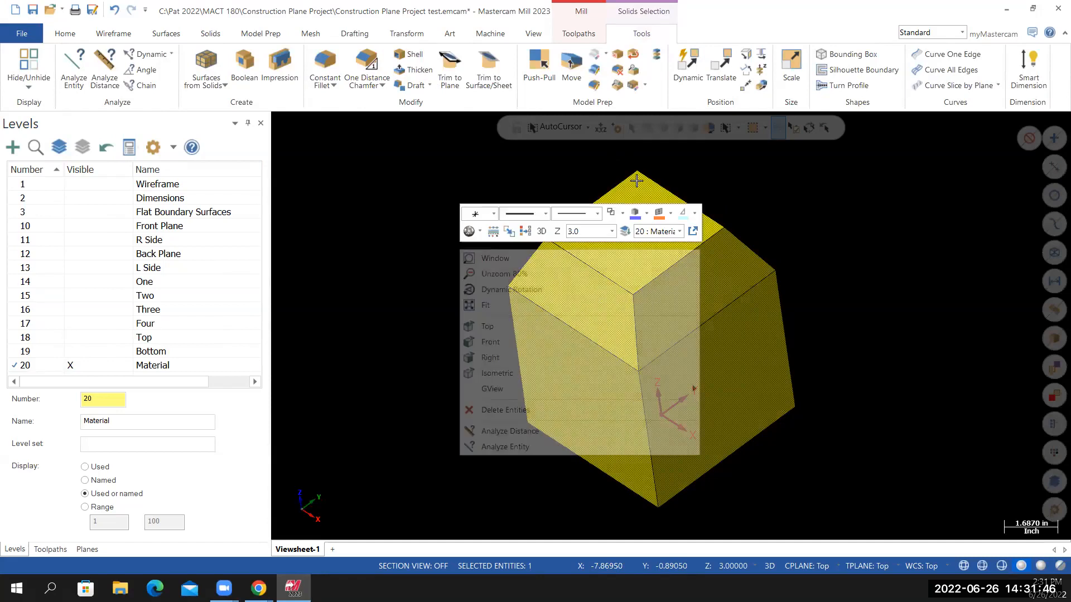
pyautogui.click(625, 226)
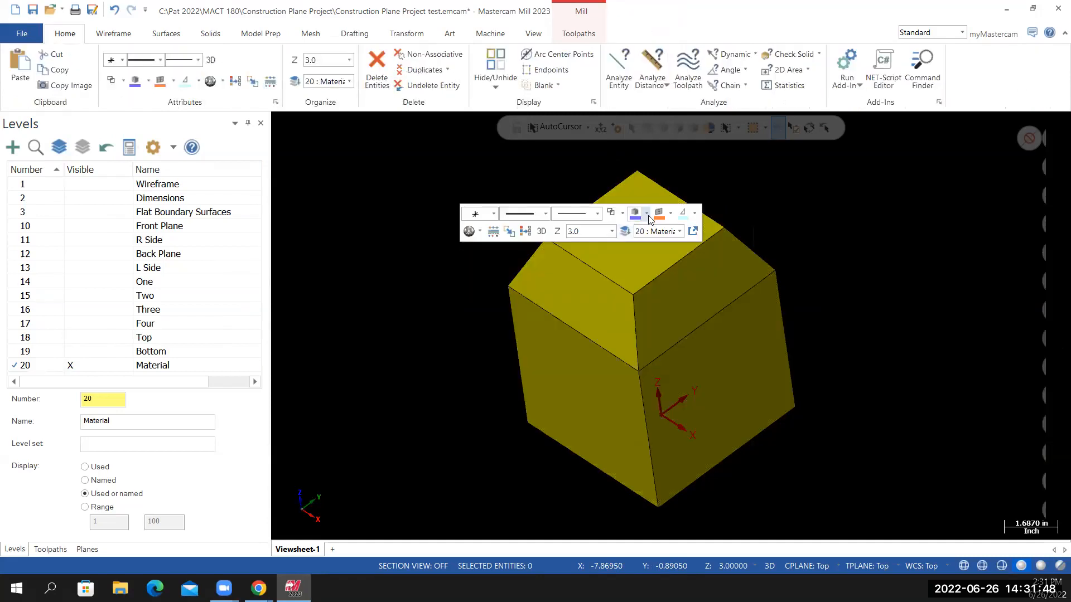
pyautogui.click(636, 214)
pyautogui.click(729, 293)
pyautogui.moveTo(573, 354)
pyautogui.mouseDown(button='middle')
pyautogui.moveTo(664, 268)
pyautogui.moveTo(524, 349)
pyautogui.moveTo(789, 253)
pyautogui.moveTo(814, 273)
pyautogui.moveTo(717, 286)
pyautogui.moveTo(333, 237)
pyautogui.mouseUp(button='middle')
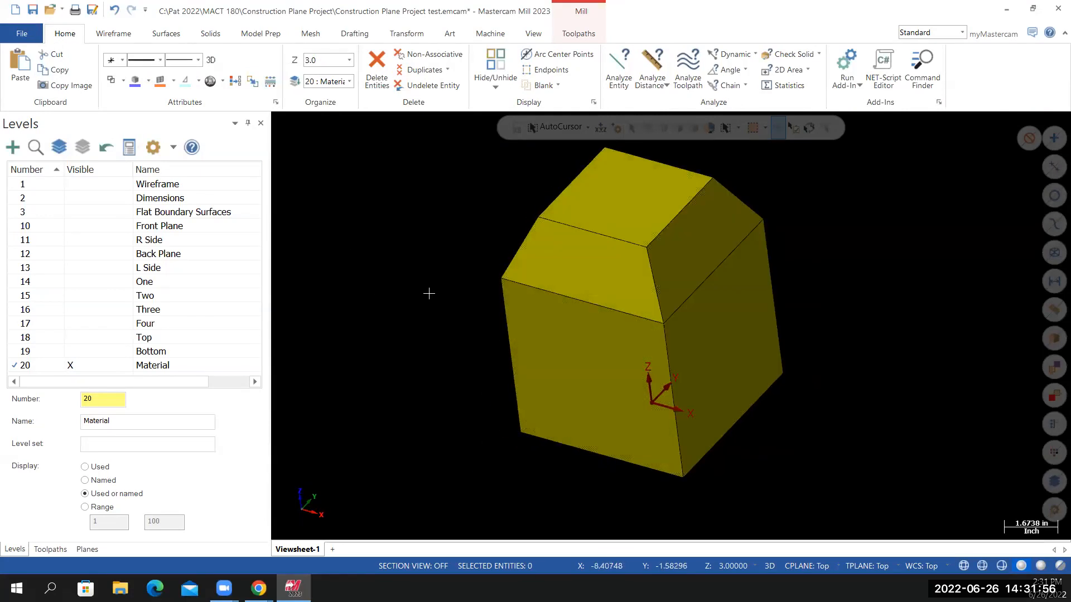
pyautogui.moveTo(427, 291); pyautogui.dragTo(446, 297, button='middle')
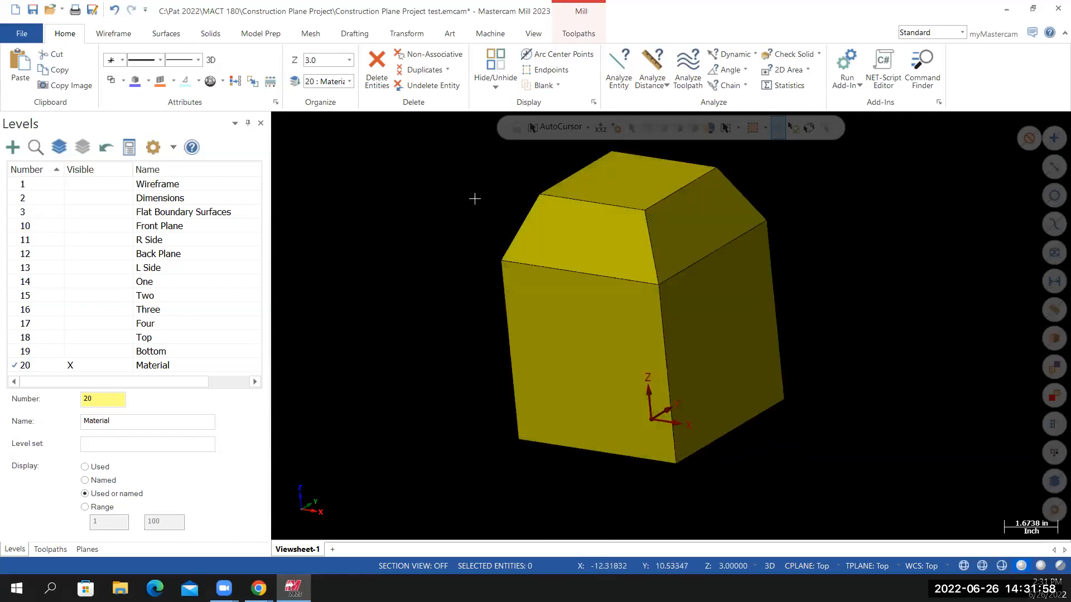
pyautogui.scroll(2, 686, 241)
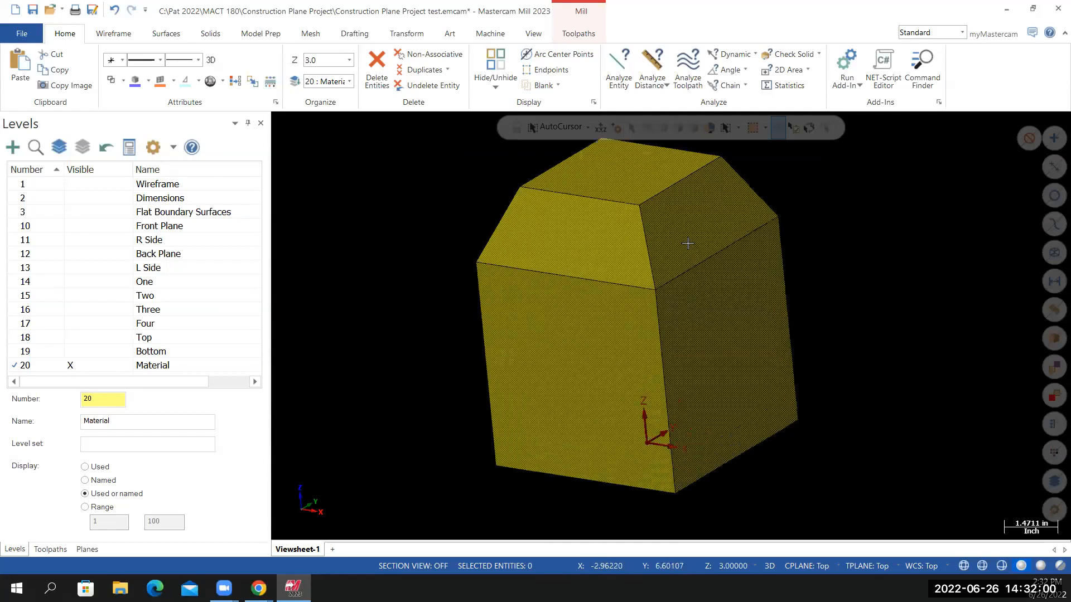
pyautogui.scroll(-4, 693, 213)
pyautogui.scroll(3, 724, 165)
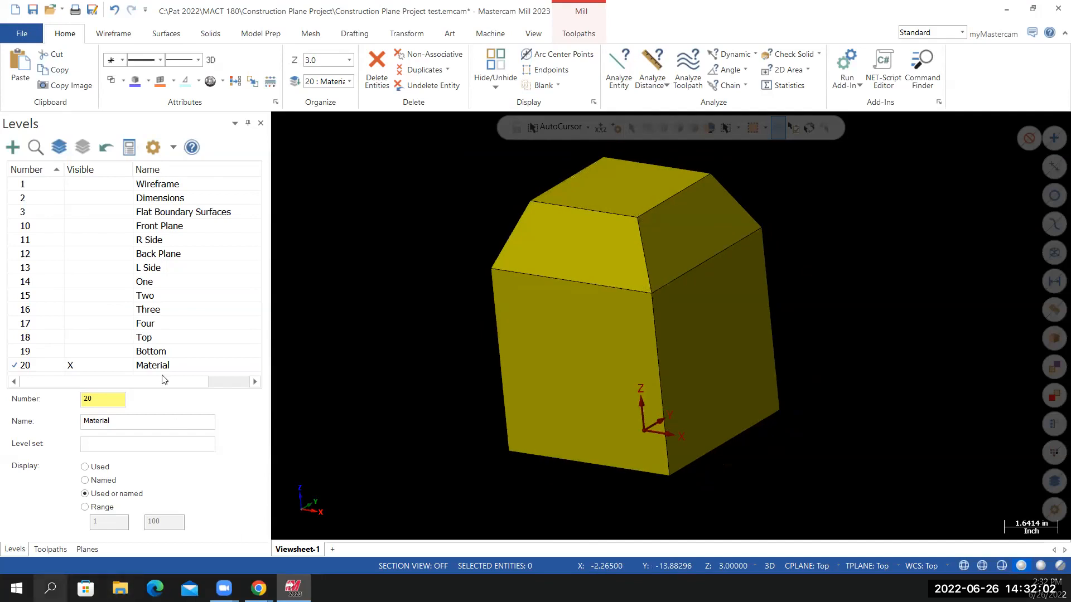
# Open the stock setup of the HAAS VF2 machine group and set the stock colour to dark green.
pyautogui.click(51, 549)
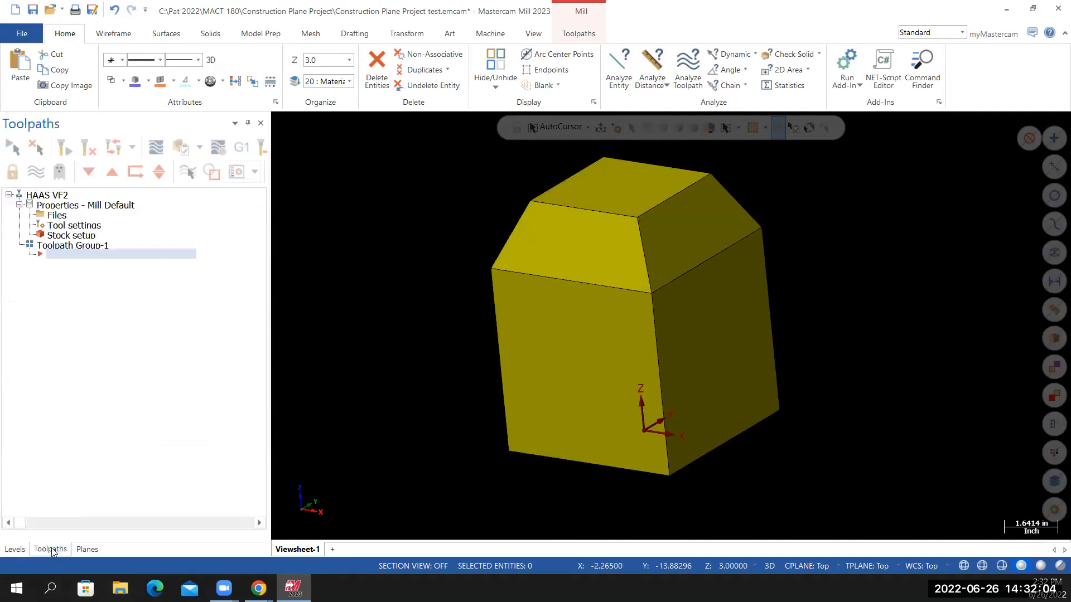
pyautogui.click(65, 239)
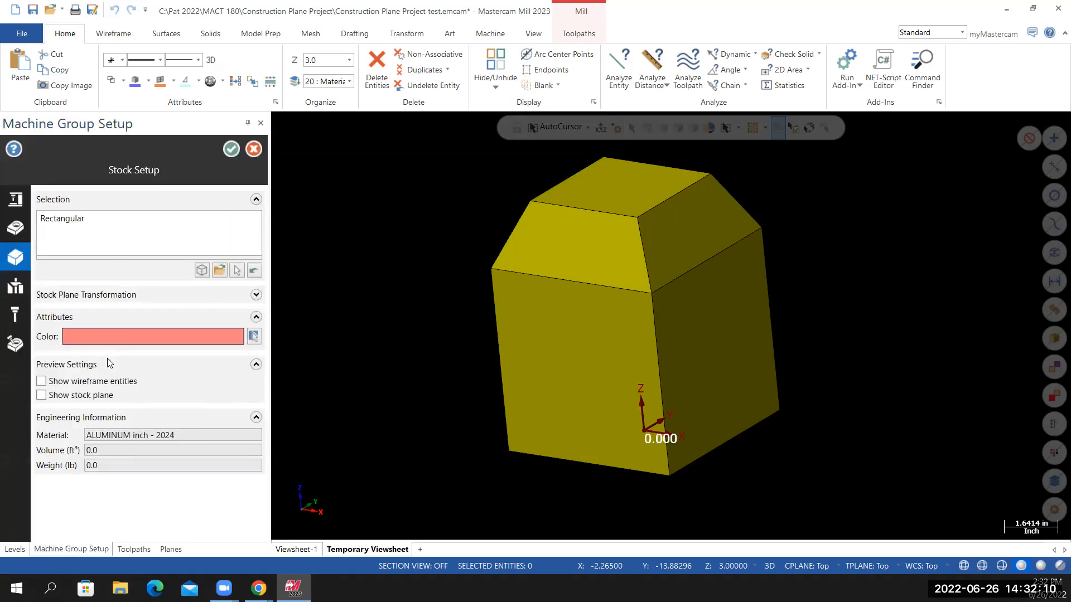
pyautogui.click(201, 434)
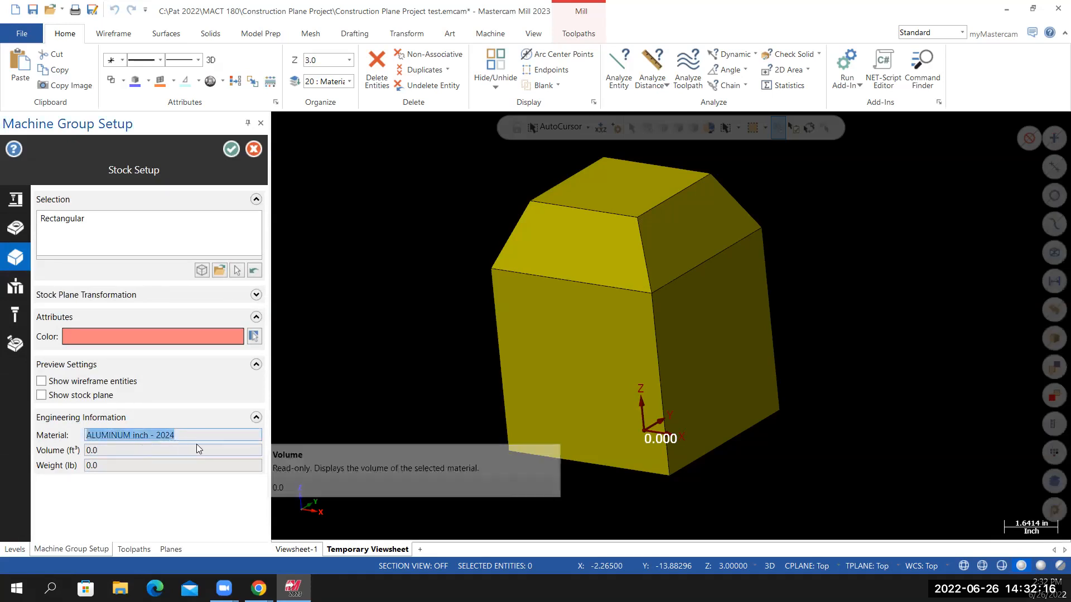
pyautogui.click(255, 339)
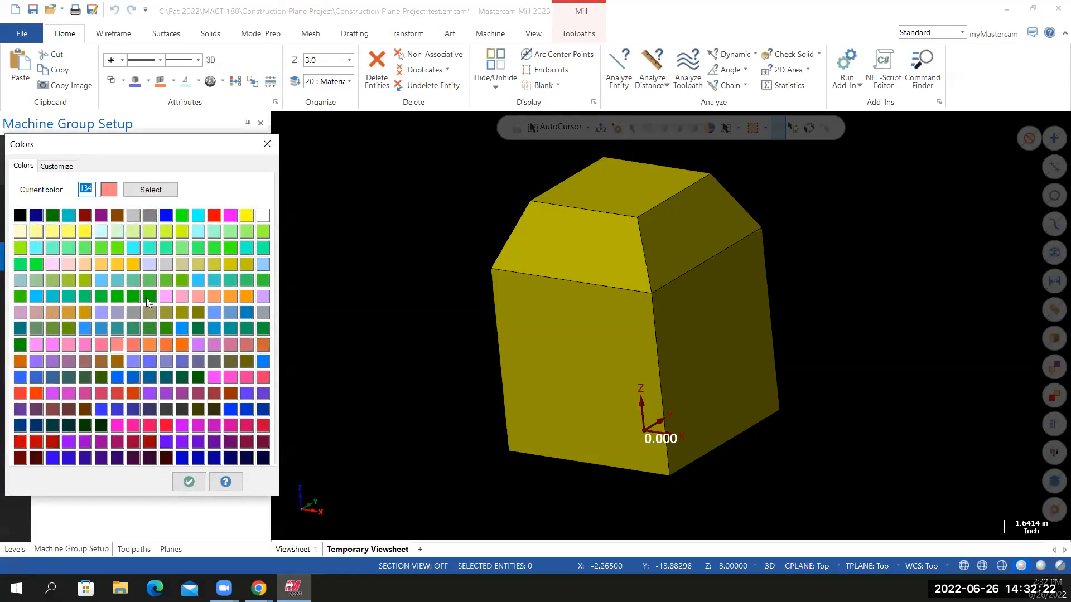
pyautogui.click(150, 296)
pyautogui.click(189, 481)
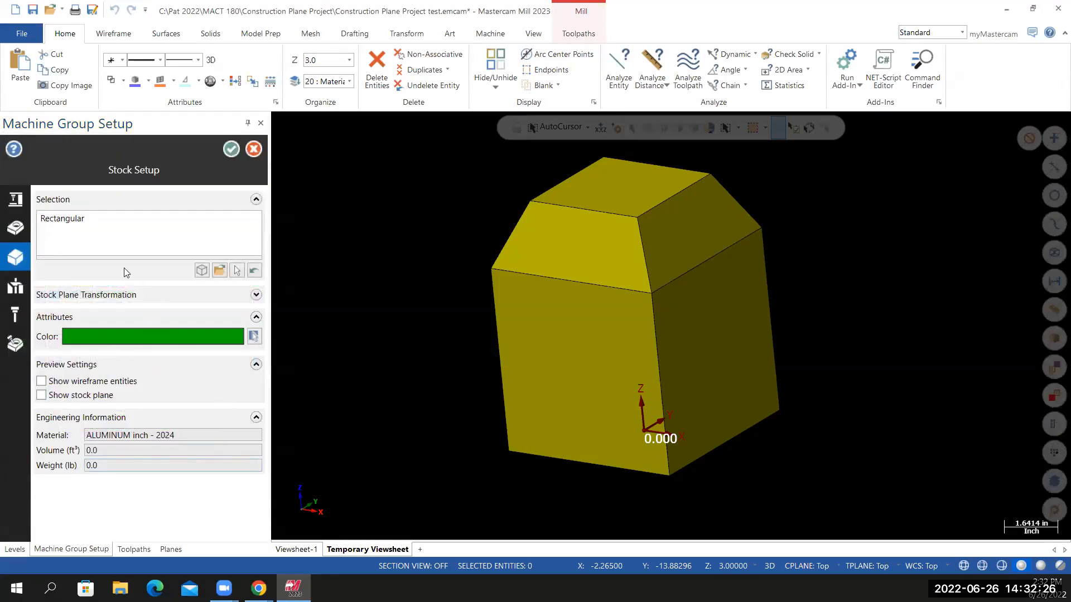
# Try to clear the rectangular stock entry from the stock selection.
pyautogui.moveTo(69, 232)
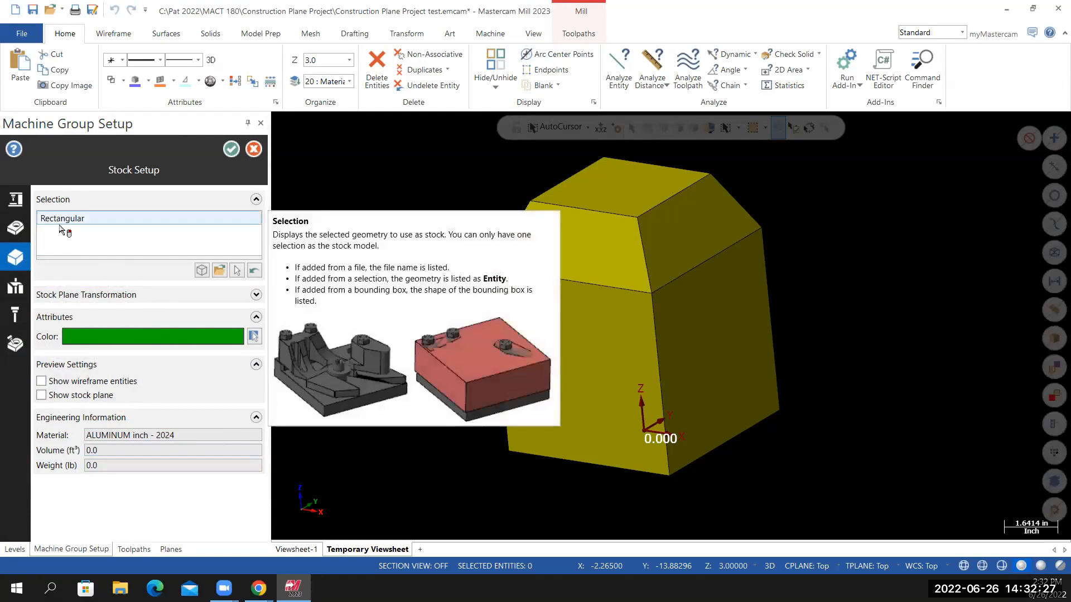
pyautogui.rightClick(157, 234)
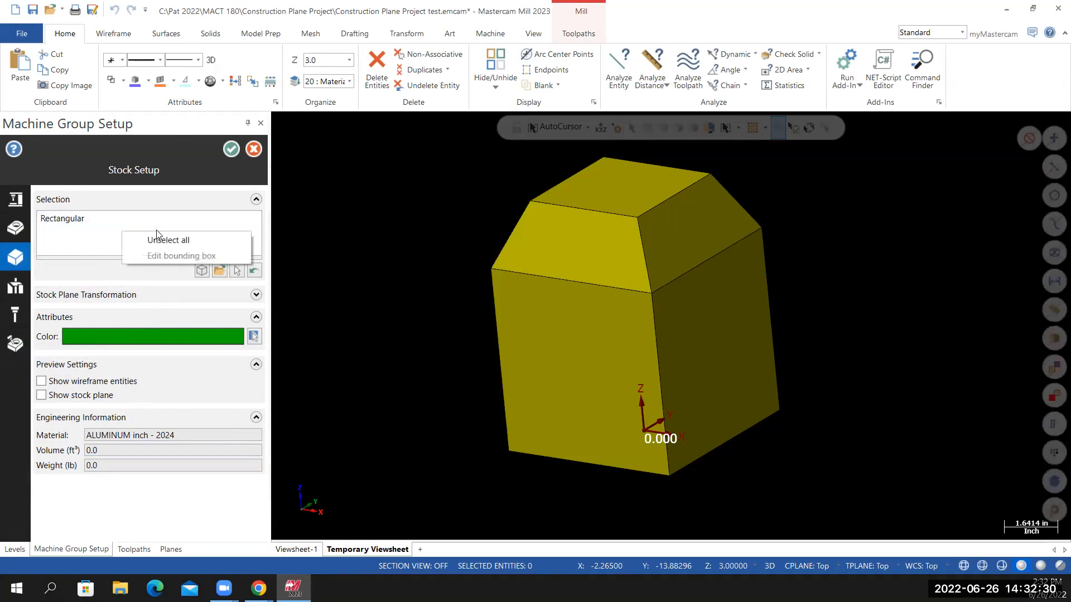
pyautogui.click(112, 236)
pyautogui.rightClick(138, 232)
pyautogui.click(176, 245)
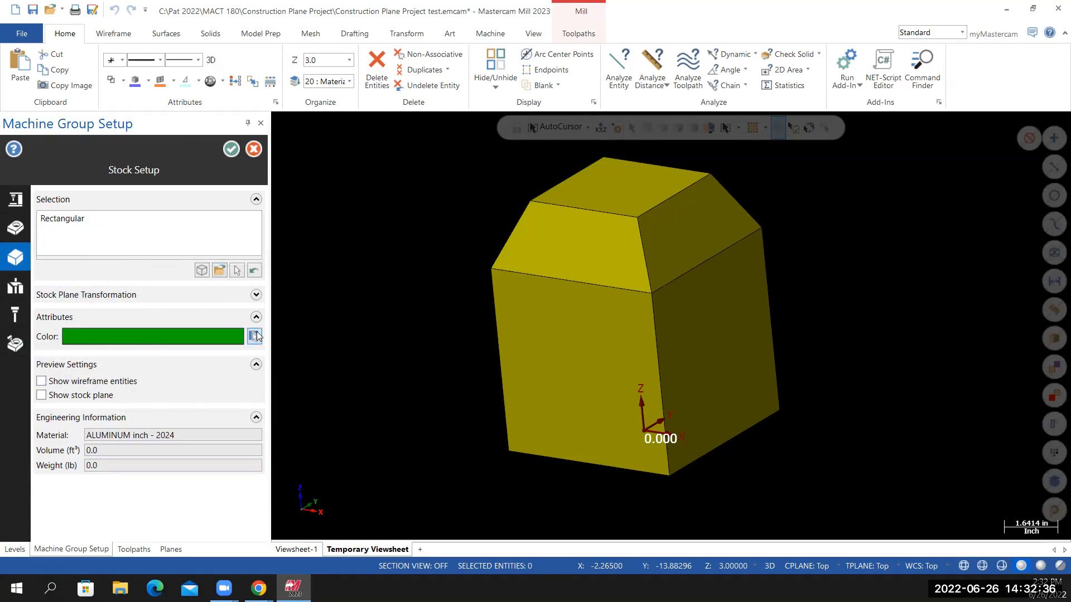
# Add the Material solid from the model as the stock entity and check the stock plane and attribute settings.
pyautogui.click(256, 295)
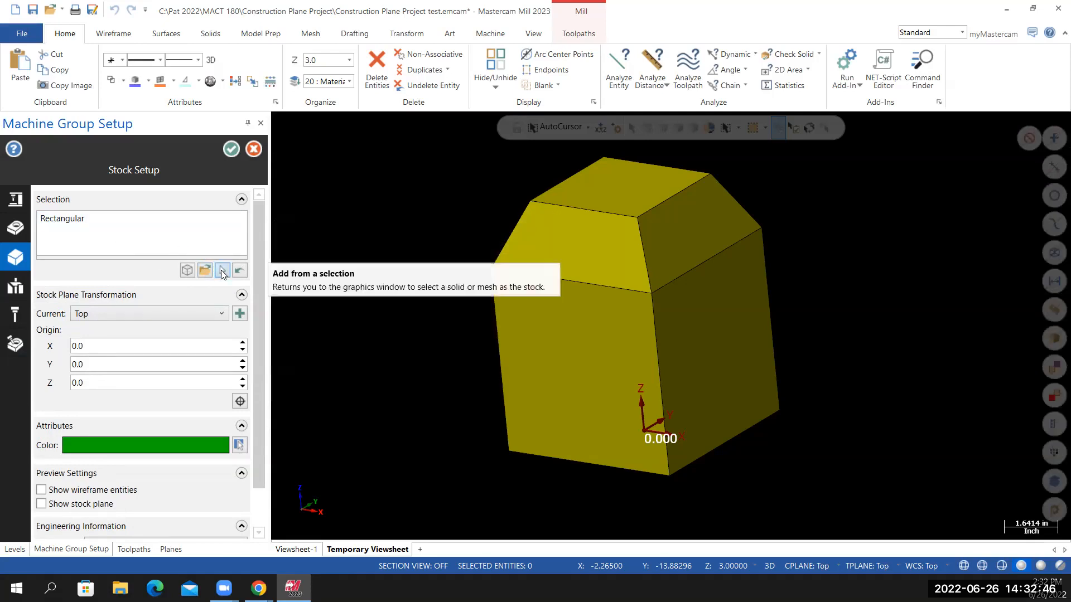
pyautogui.click(222, 270)
pyautogui.click(509, 295)
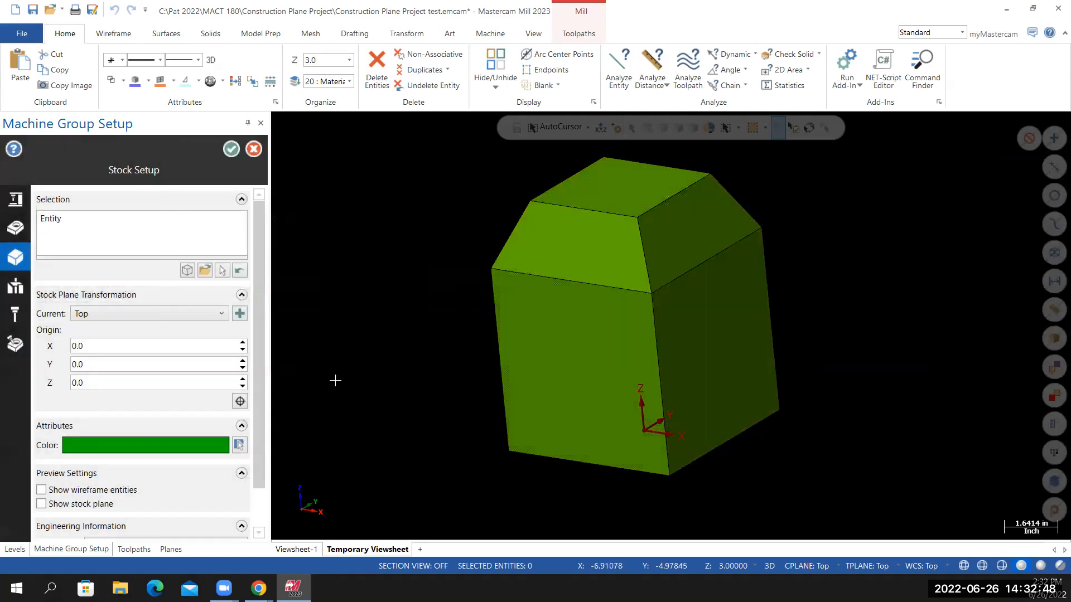
pyautogui.moveTo(397, 363)
pyautogui.mouseDown(button='middle')
pyautogui.moveTo(449, 334)
pyautogui.moveTo(427, 365)
pyautogui.mouseUp(button='middle')
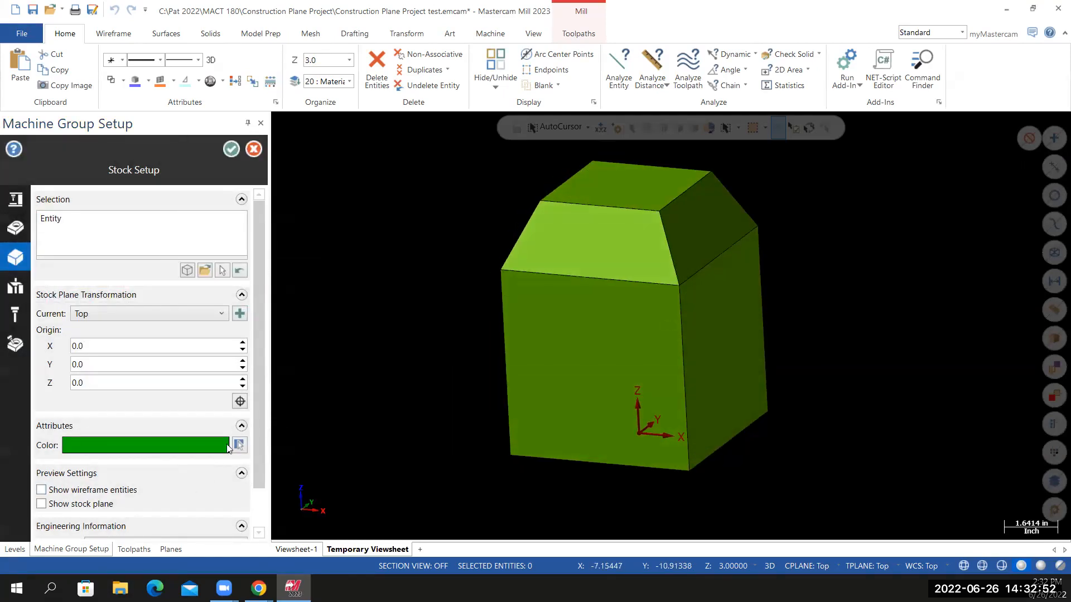
pyautogui.moveTo(258, 384); pyautogui.dragTo(259, 435)
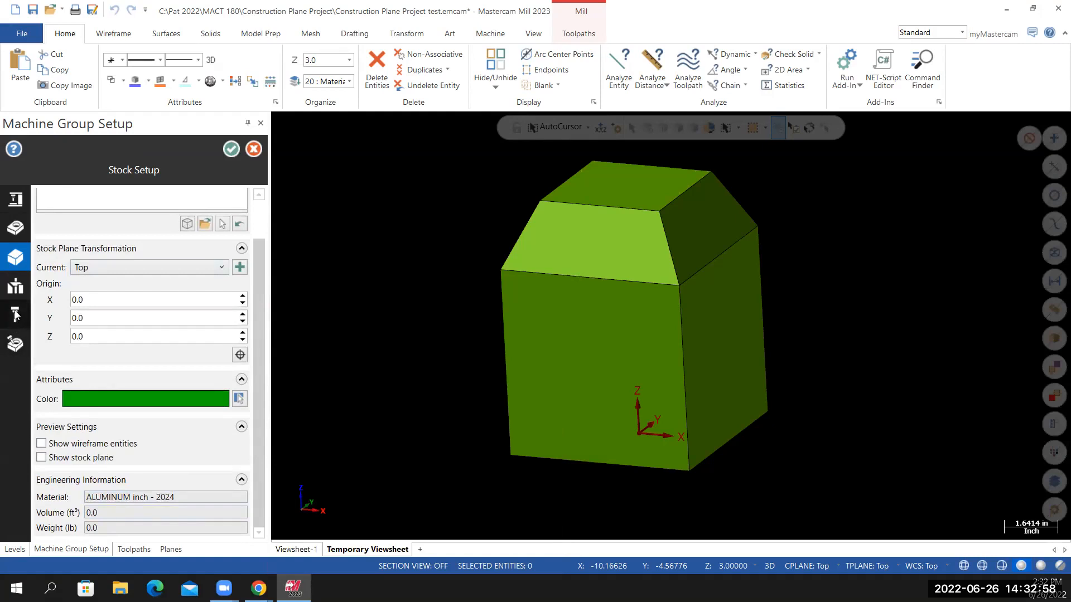
# Set the machine group's tool feed calculation to From material.
pyautogui.click(18, 231)
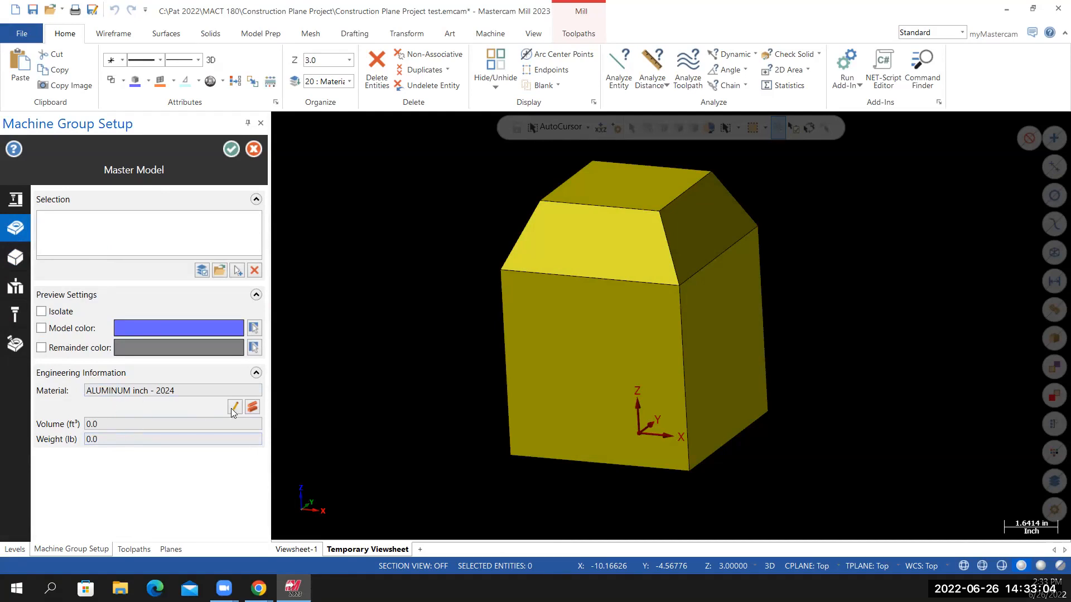
pyautogui.click(23, 317)
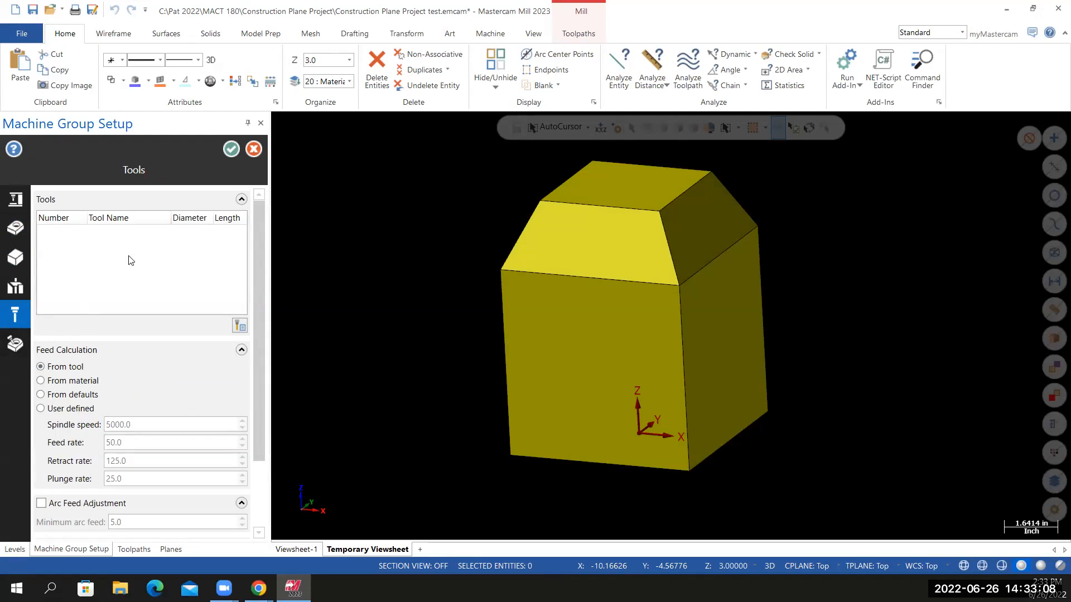
pyautogui.click(41, 380)
# Enable sequential tool numbering, duplicate tool number warnings and use of the tool's step, peck and coolant, and accept the machine group setup.
pyautogui.moveTo(260, 338); pyautogui.dragTo(251, 438)
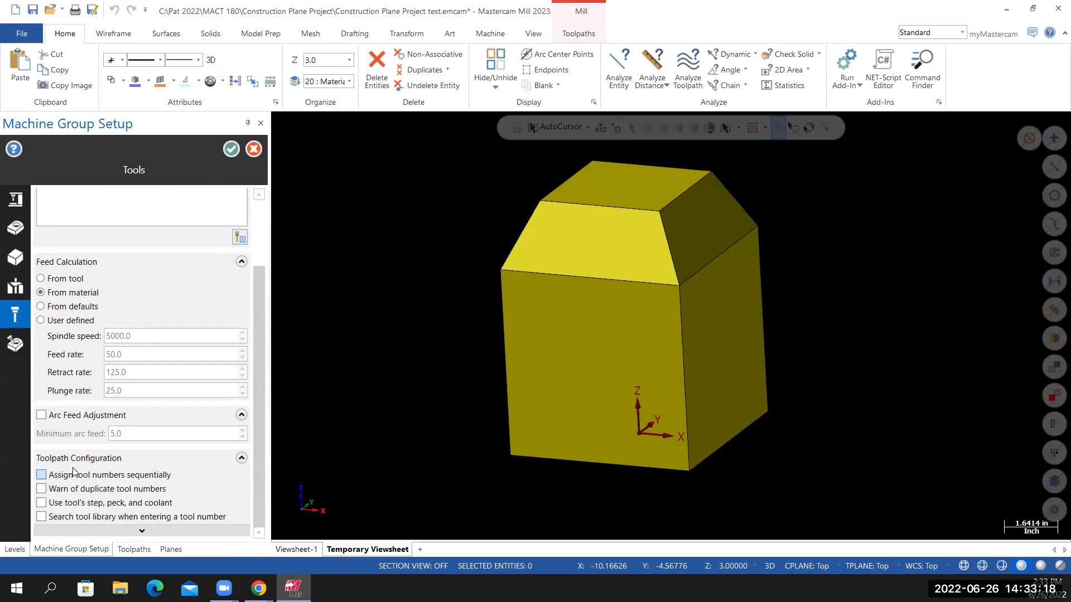
pyautogui.click(50, 479)
pyautogui.click(40, 489)
pyautogui.click(43, 504)
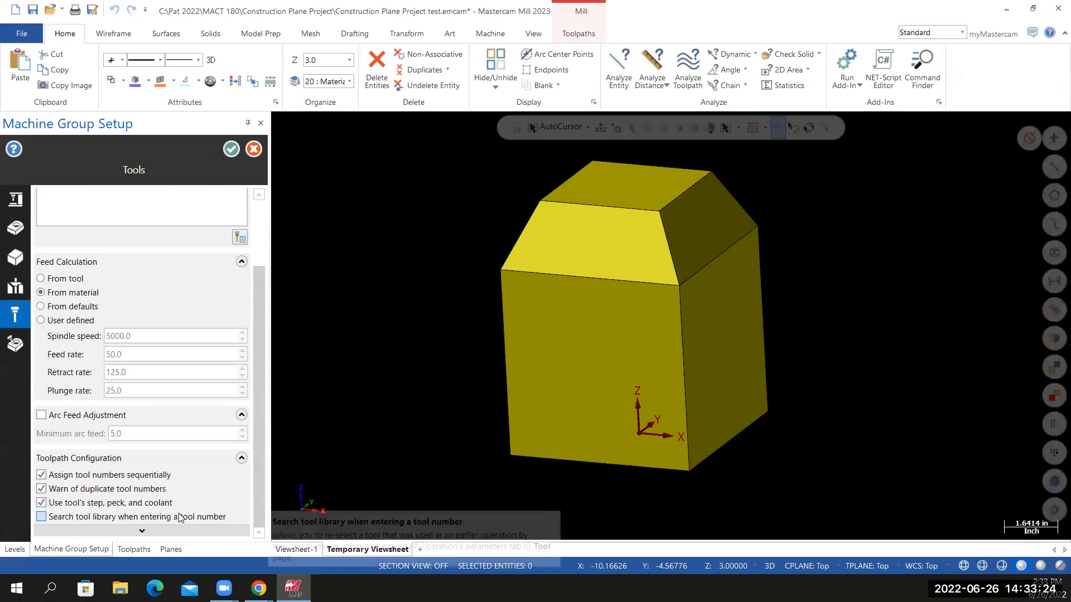
pyautogui.moveTo(258, 483)
pyautogui.mouseDown()
pyautogui.moveTo(276, 356)
pyautogui.moveTo(262, 464)
pyautogui.mouseUp()
pyautogui.click(231, 149)
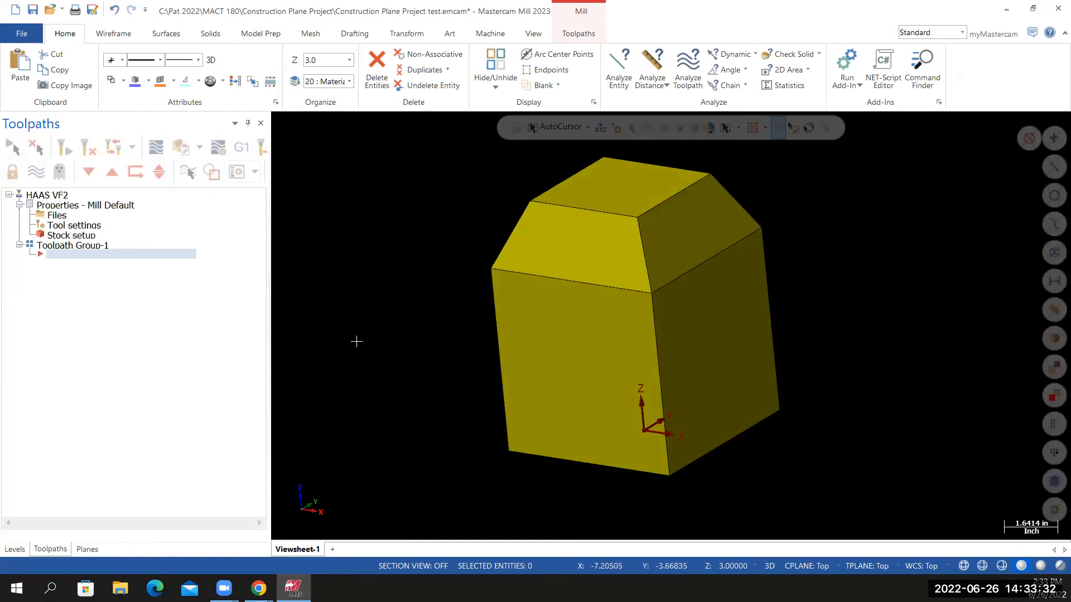
# Rename the toolpath group as "1st Operation".
pyautogui.rightClick(82, 247)
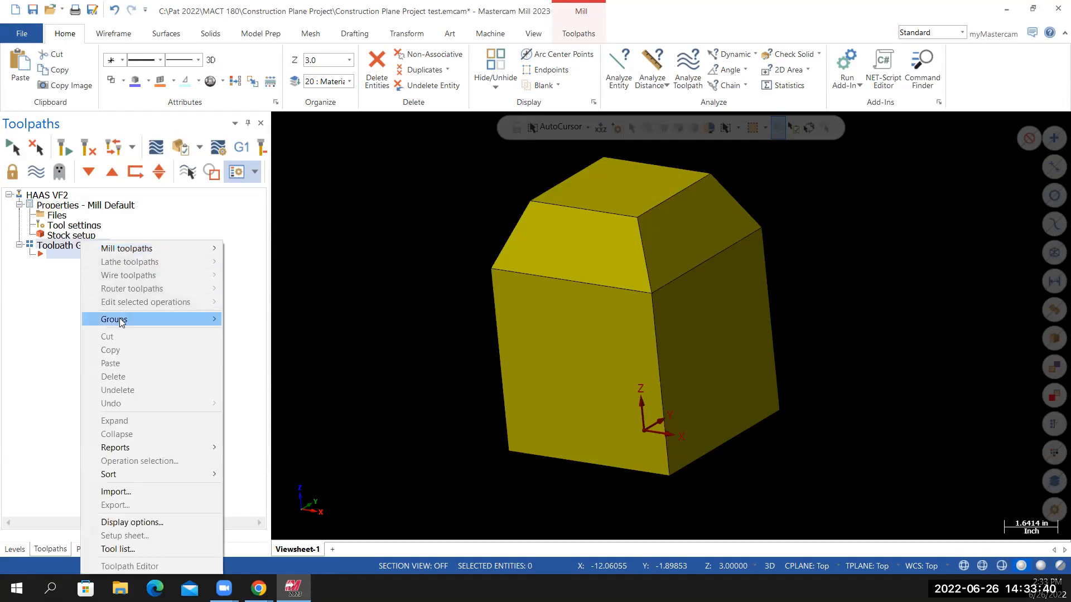
pyautogui.moveTo(161, 320)
pyautogui.click(255, 350)
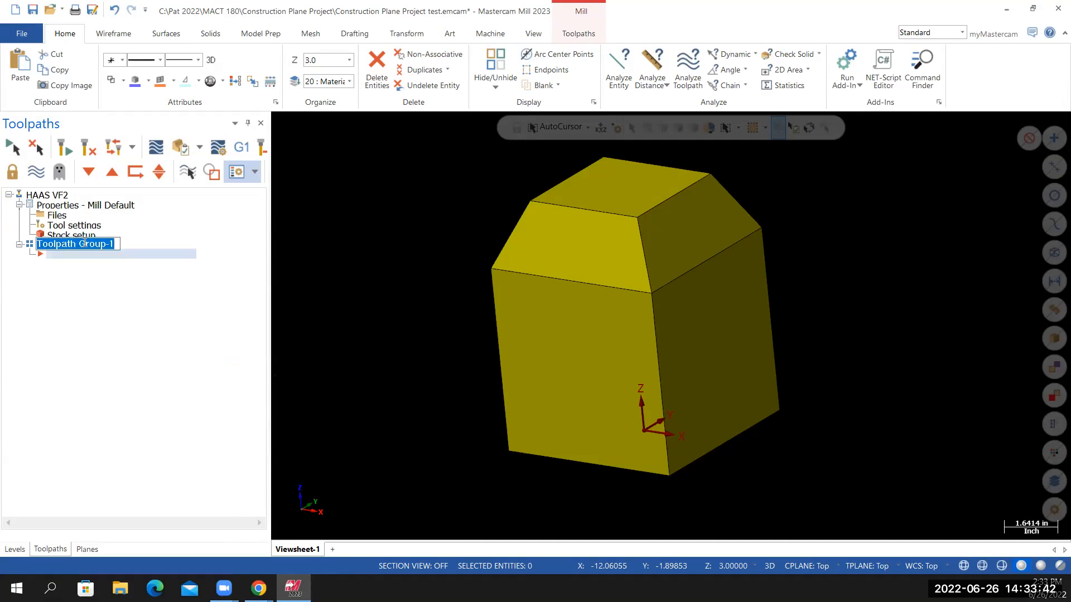
pyautogui.write('1st Operatio')
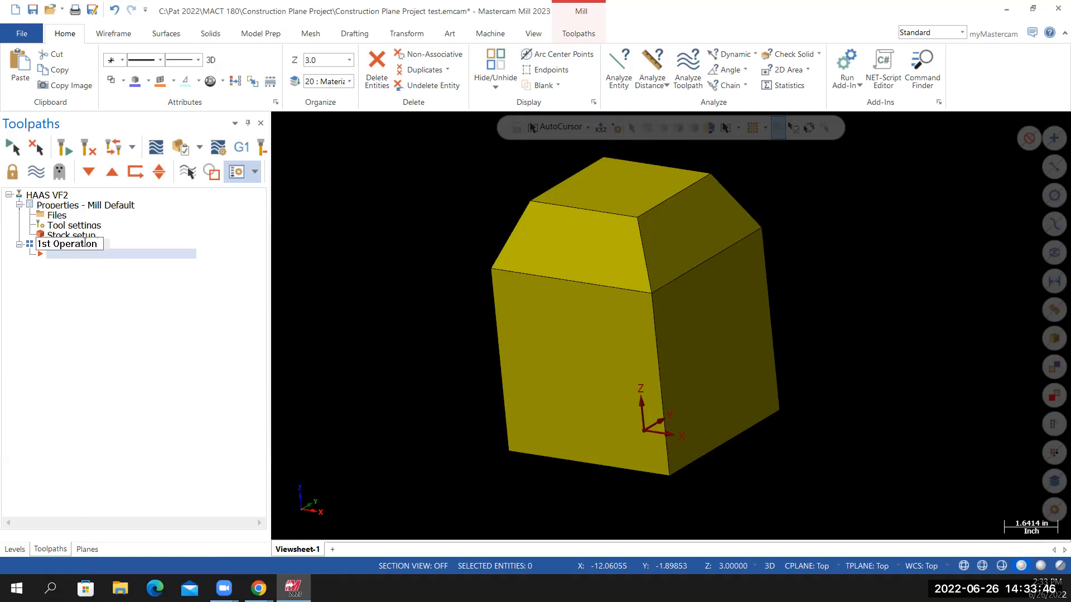
pyautogui.write('n')
pyautogui.press('Return')
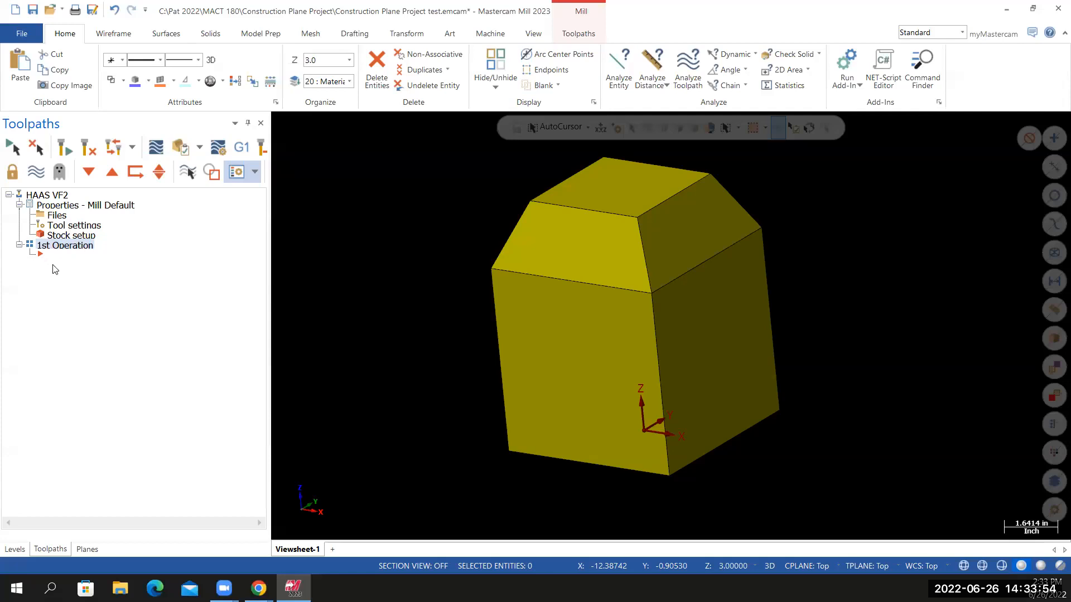
# Switch to the Construction Plane Project topic in Chrome and review the toolpath creation steps and tool list.
pyautogui.moveTo(471, 338); pyautogui.dragTo(553, 400, button='middle')
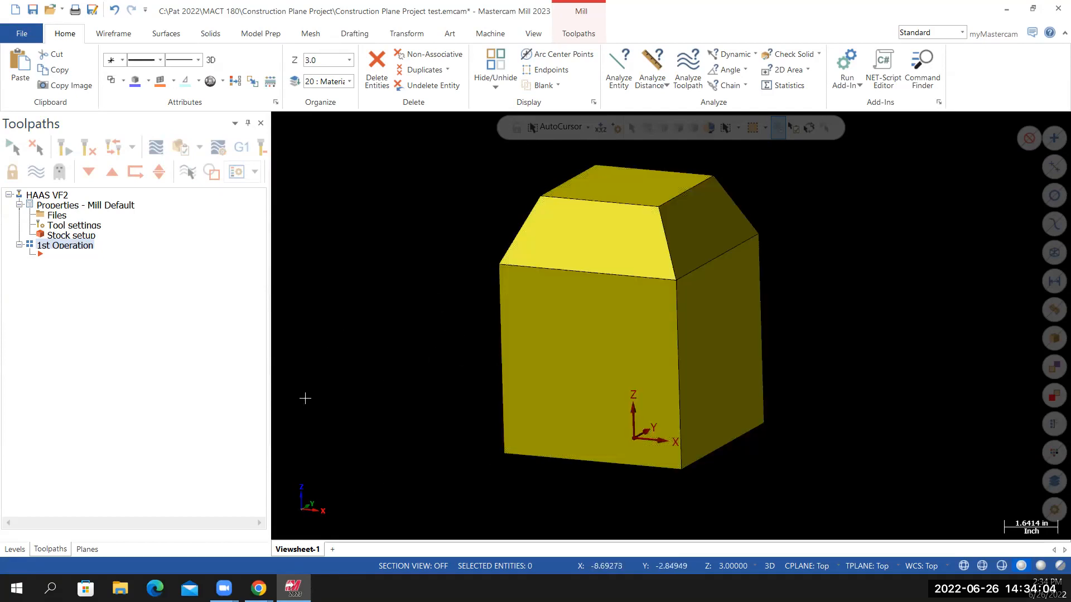
pyautogui.click(258, 588)
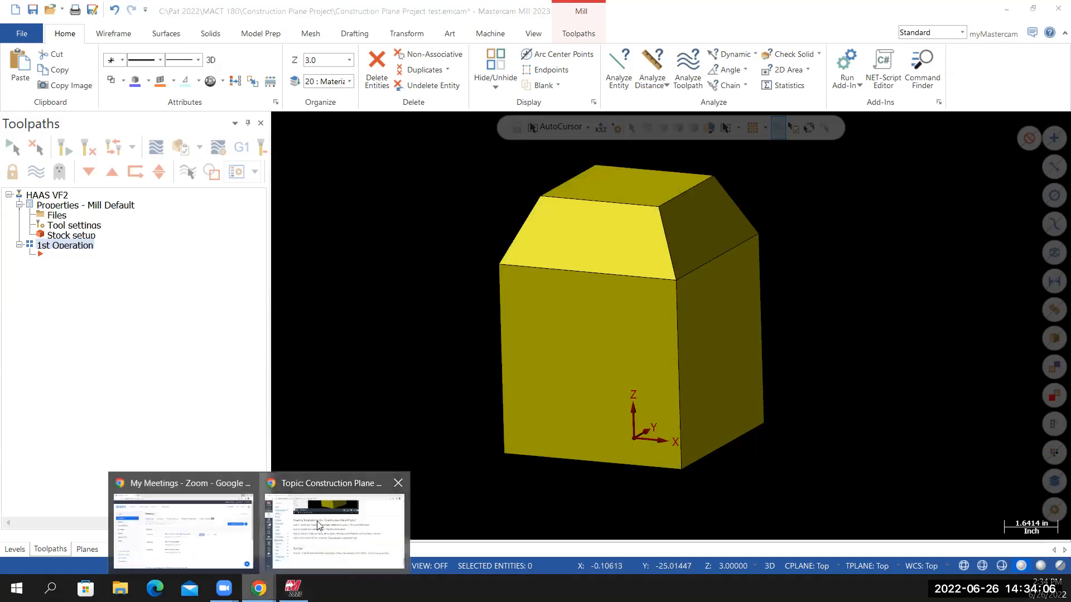
pyautogui.click(320, 525)
pyautogui.scroll(1, 525, 416)
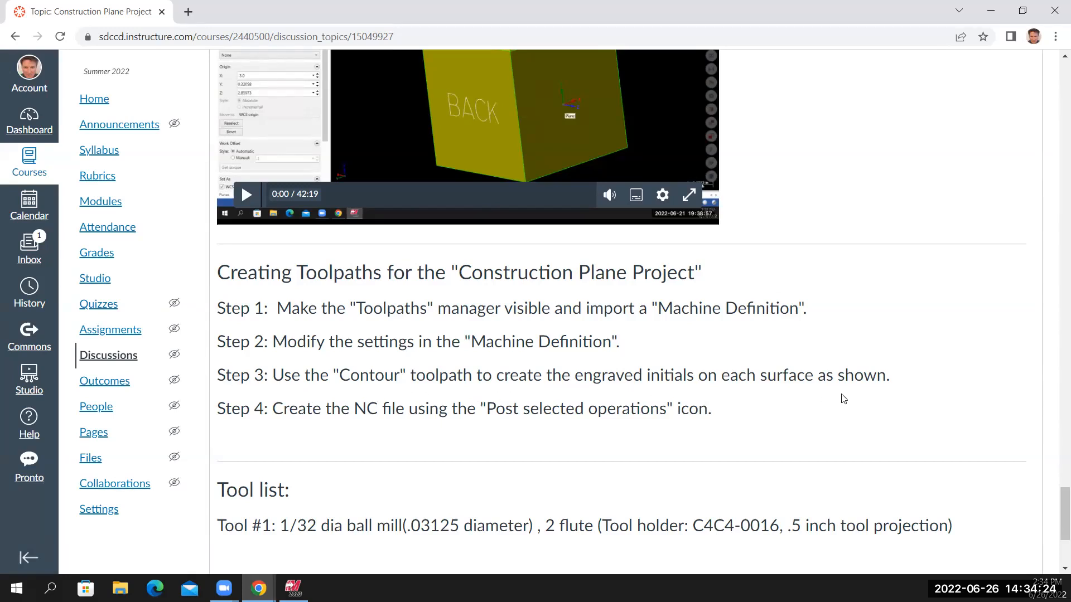
# Switch from the Chrome instructions back to Mastercam and make the Front Plane level visible on the part.
pyautogui.scroll(1, 851, 407)
pyautogui.scroll(2, 856, 413)
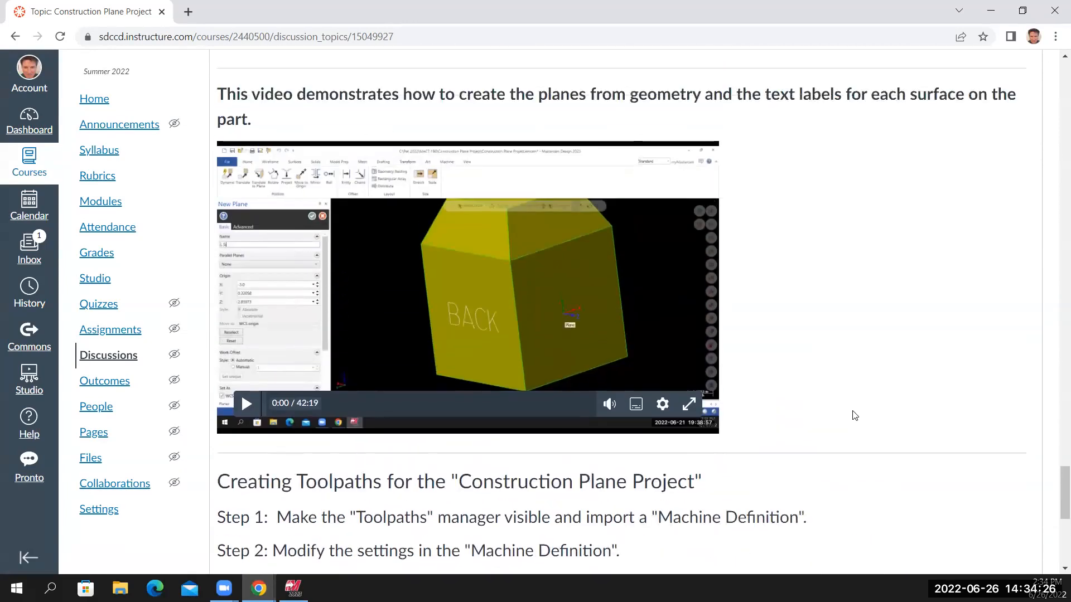
pyautogui.scroll(-1, 854, 411)
pyautogui.click(293, 588)
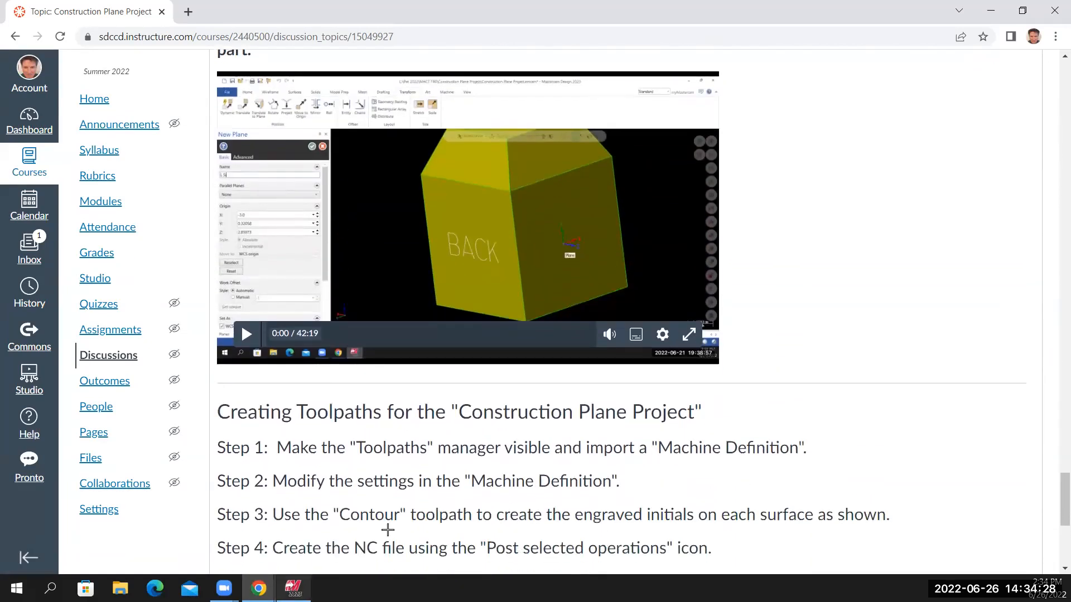
pyautogui.moveTo(580, 416); pyautogui.dragTo(619, 384, button='middle')
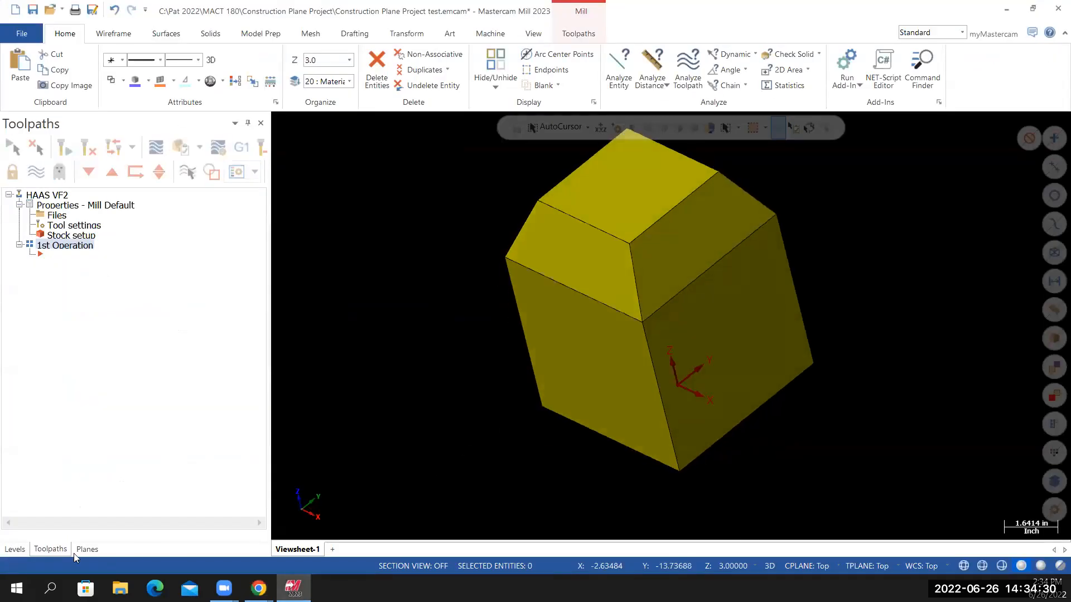
pyautogui.click(14, 550)
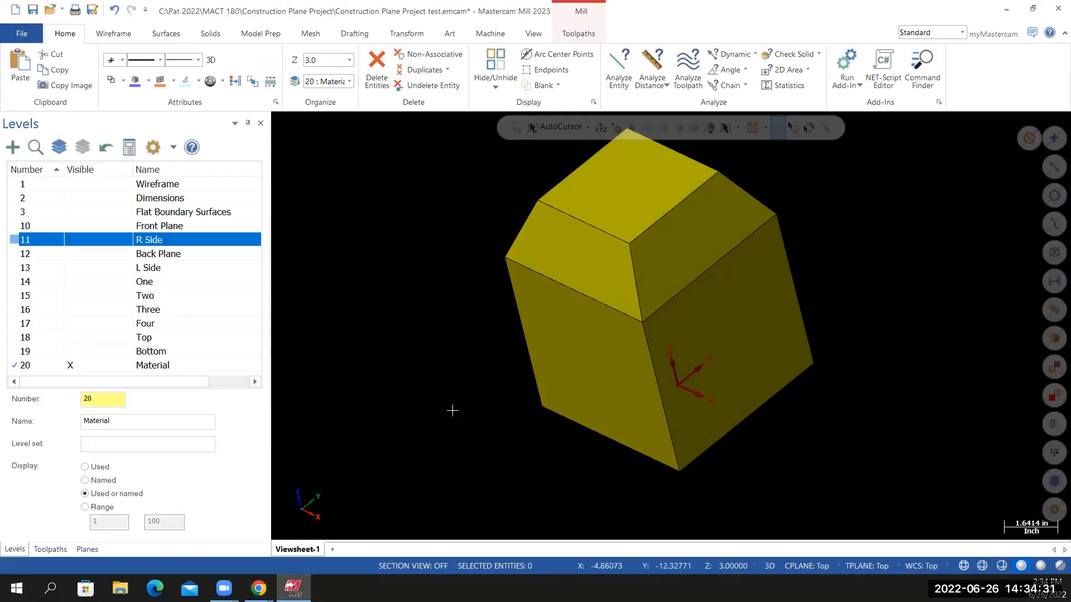
pyautogui.click(93, 231)
pyautogui.moveTo(421, 433); pyautogui.dragTo(450, 407, button='middle')
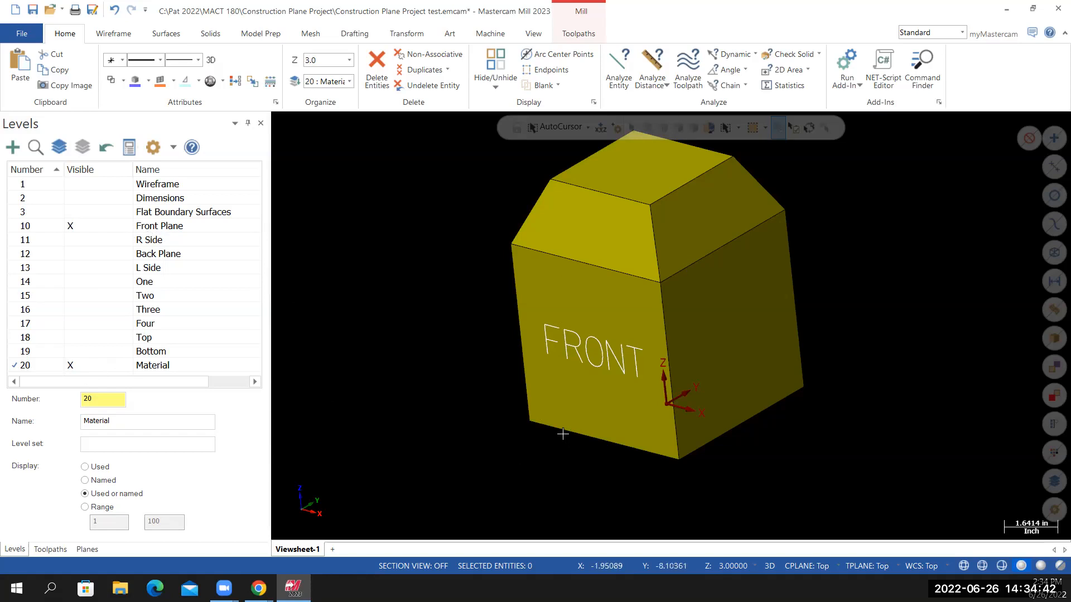
pyautogui.moveTo(558, 416)
pyautogui.mouseDown(button='middle')
pyautogui.moveTo(569, 416)
pyautogui.moveTo(551, 417)
pyautogui.mouseUp(button='middle')
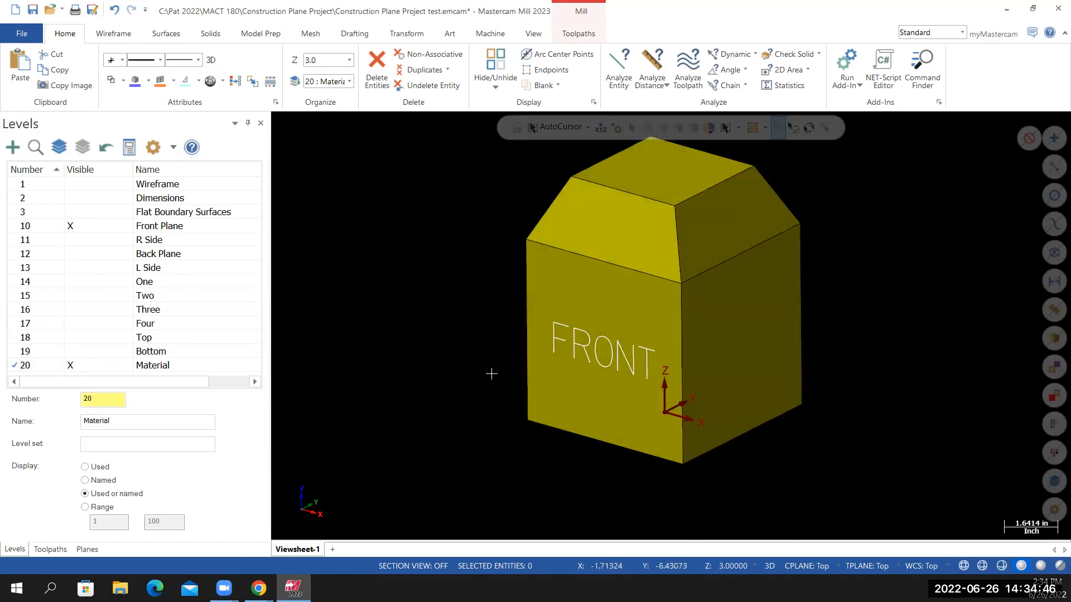
# Set wireframe chaining to 3D mode in a new contour toolpath and exit without keeping the operation.
pyautogui.click(51, 550)
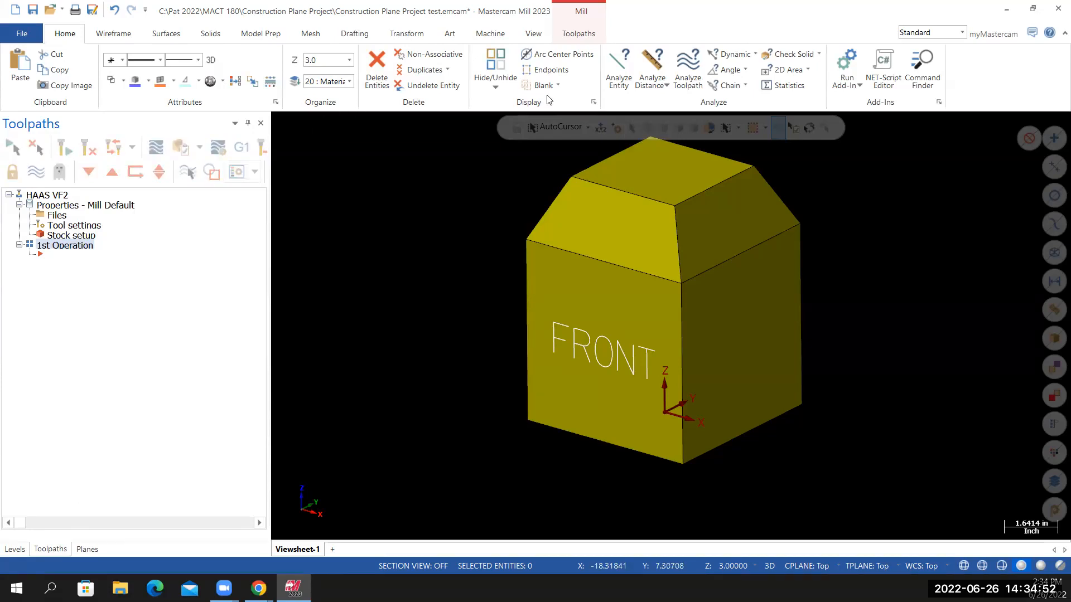
pyautogui.click(579, 33)
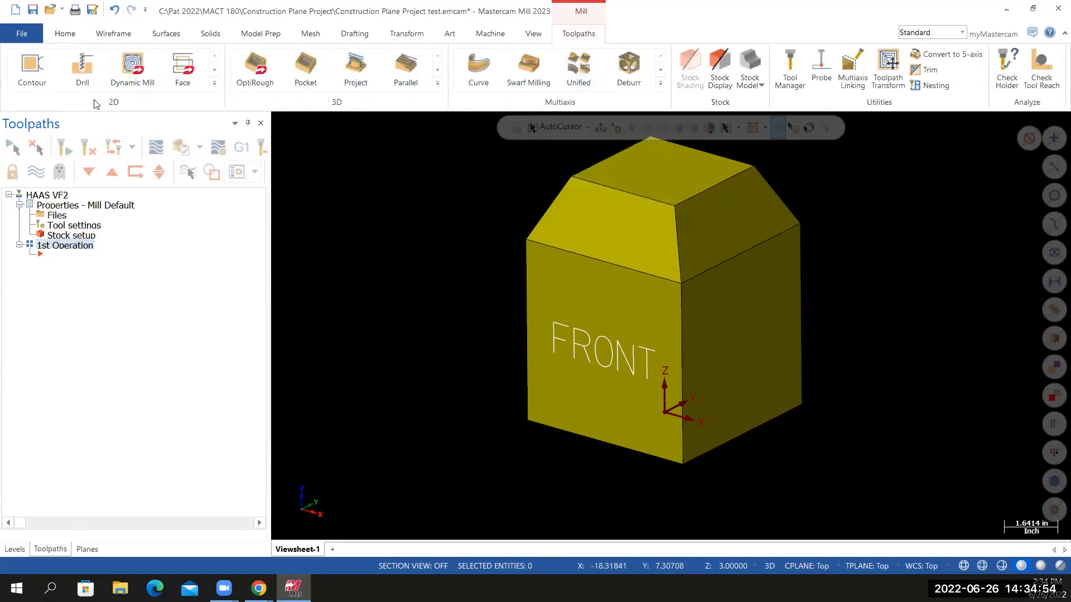
pyautogui.click(31, 67)
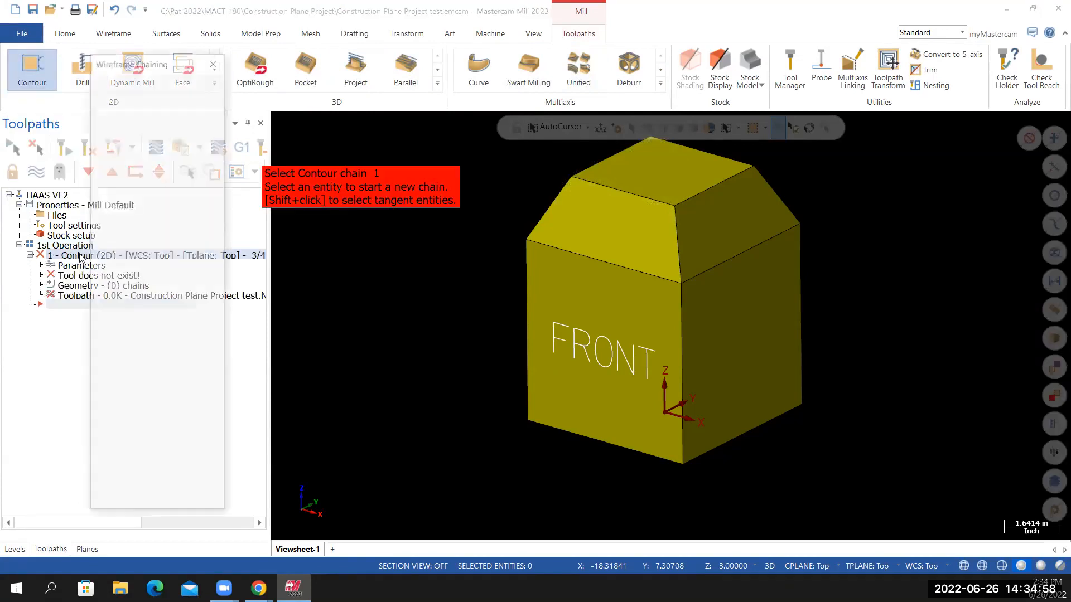
pyautogui.moveTo(146, 60); pyautogui.dragTo(172, 43)
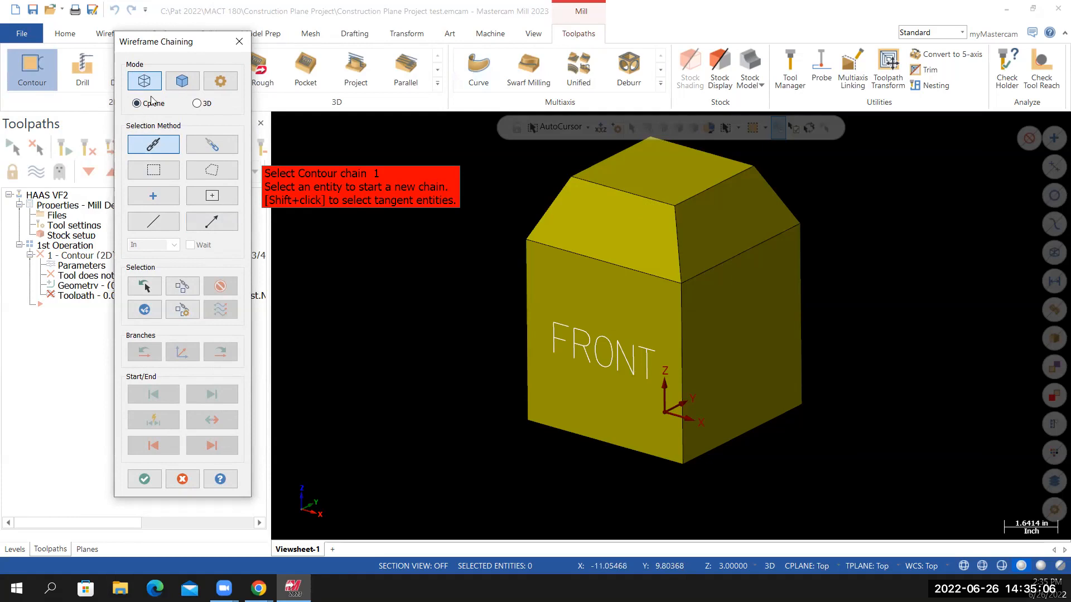
pyautogui.click(196, 104)
pyautogui.click(239, 41)
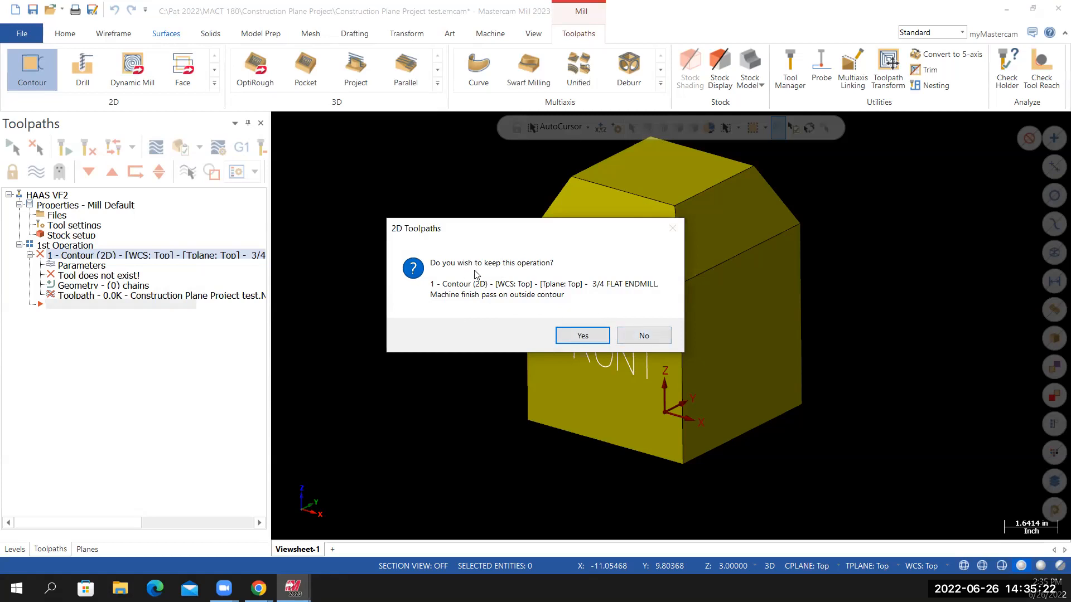
pyautogui.click(643, 335)
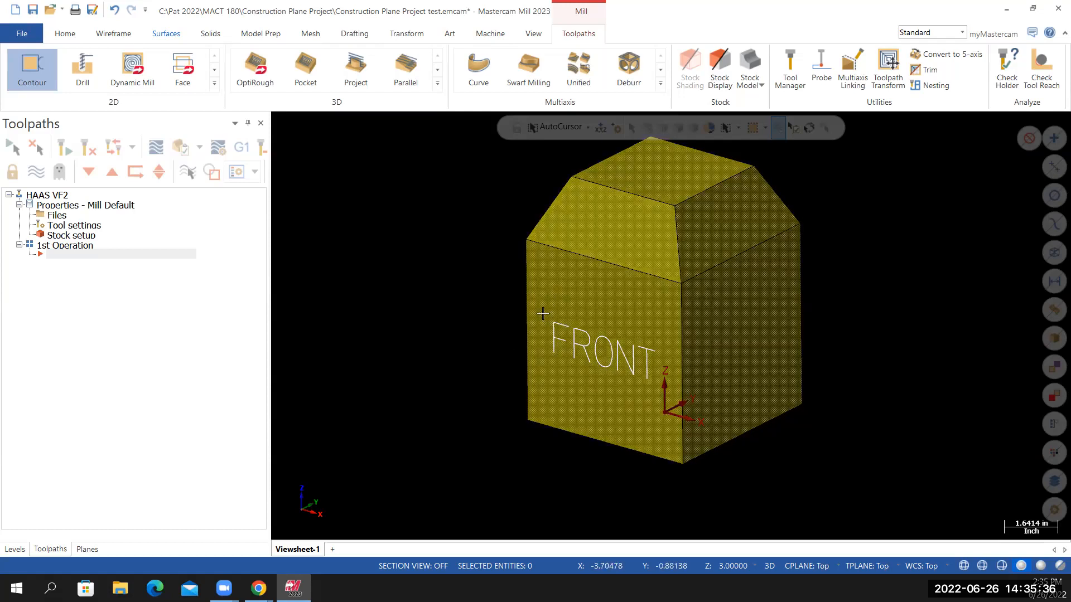
# Set the custom Front Plane as the active WCS, construction plane and tool plane.
pyautogui.click(85, 549)
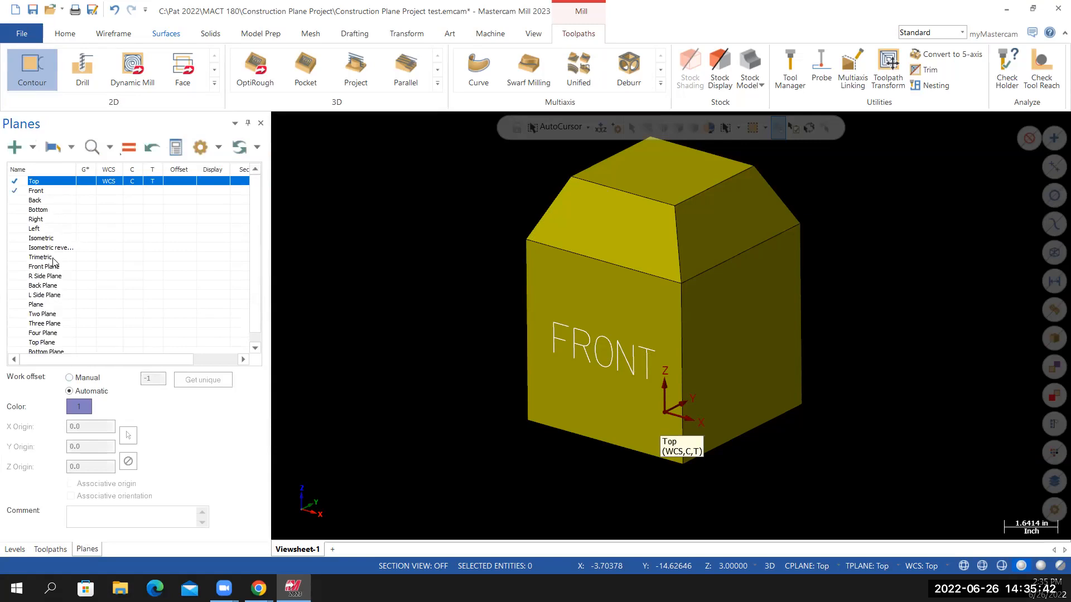
pyautogui.click(23, 268)
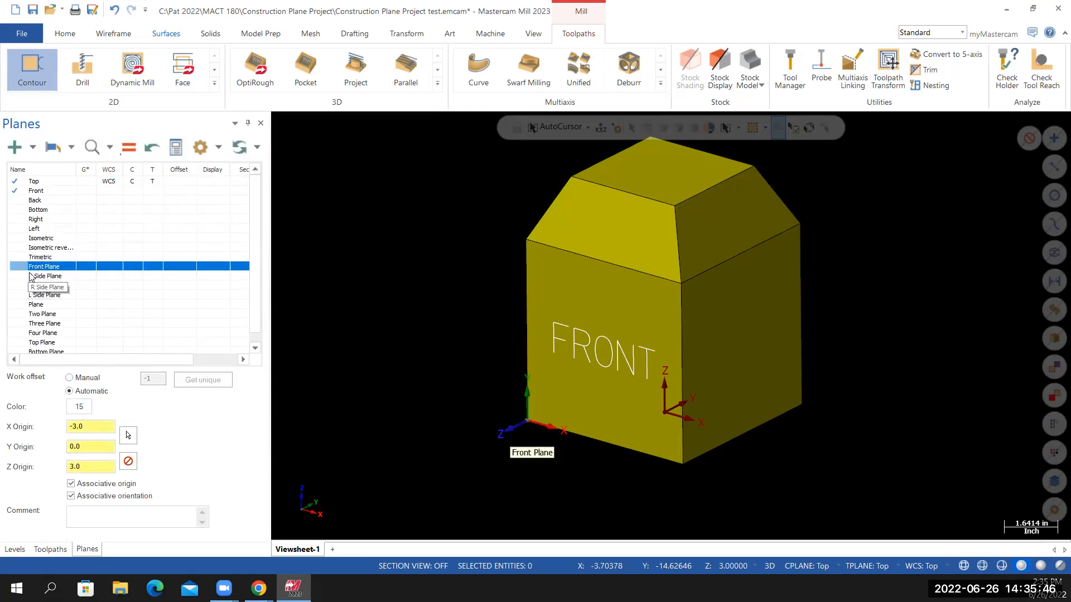
pyautogui.click(134, 150)
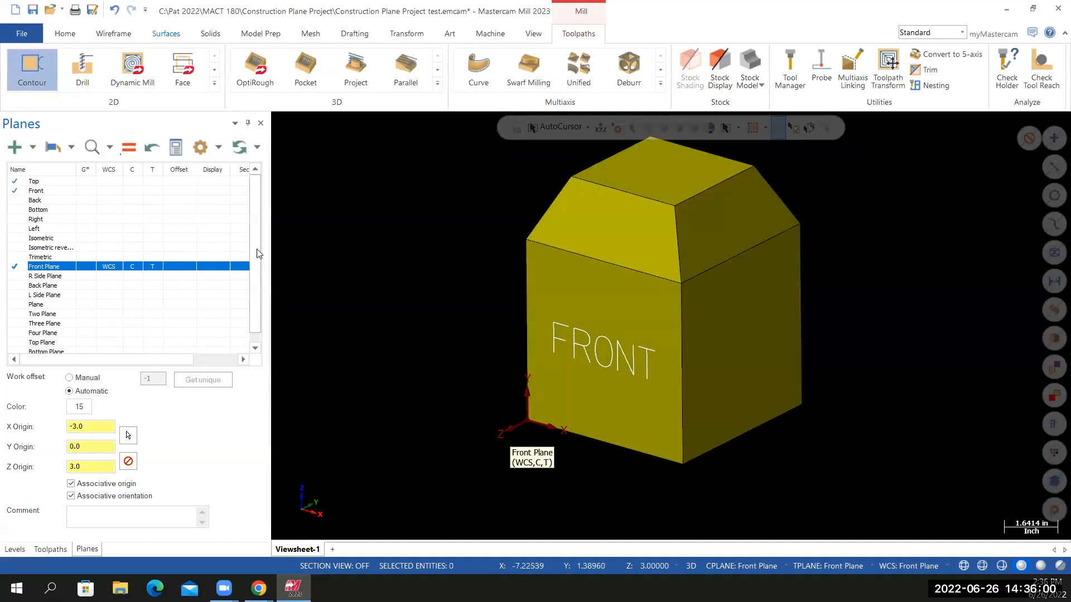
pyautogui.scroll(-1, 258, 287)
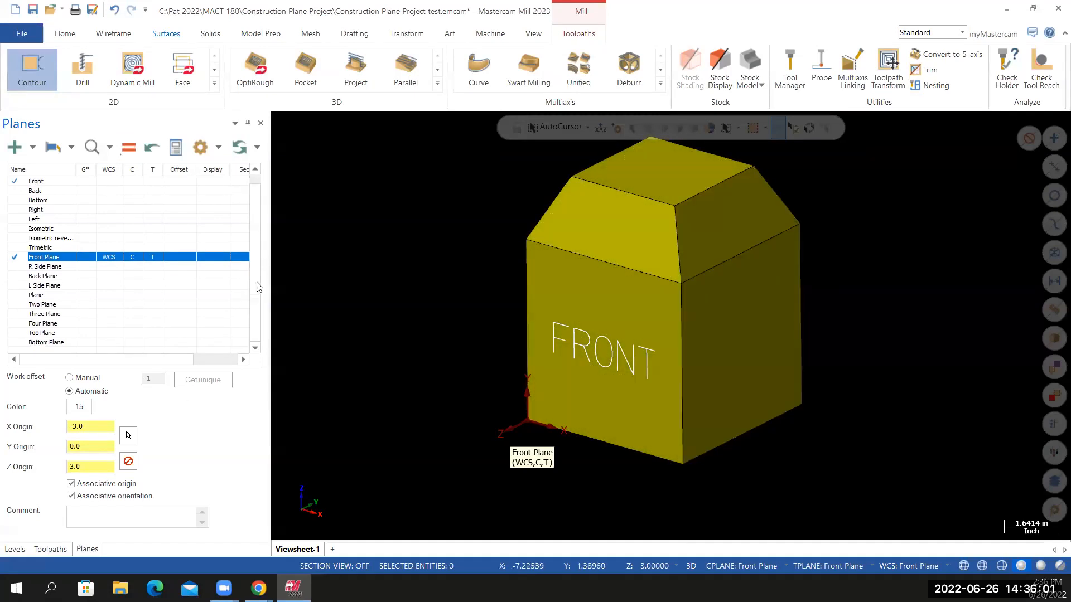
# Create a contour toolpath and window-chain the FRONT text, with the start point near the base of the letter F.
pyautogui.click(50, 550)
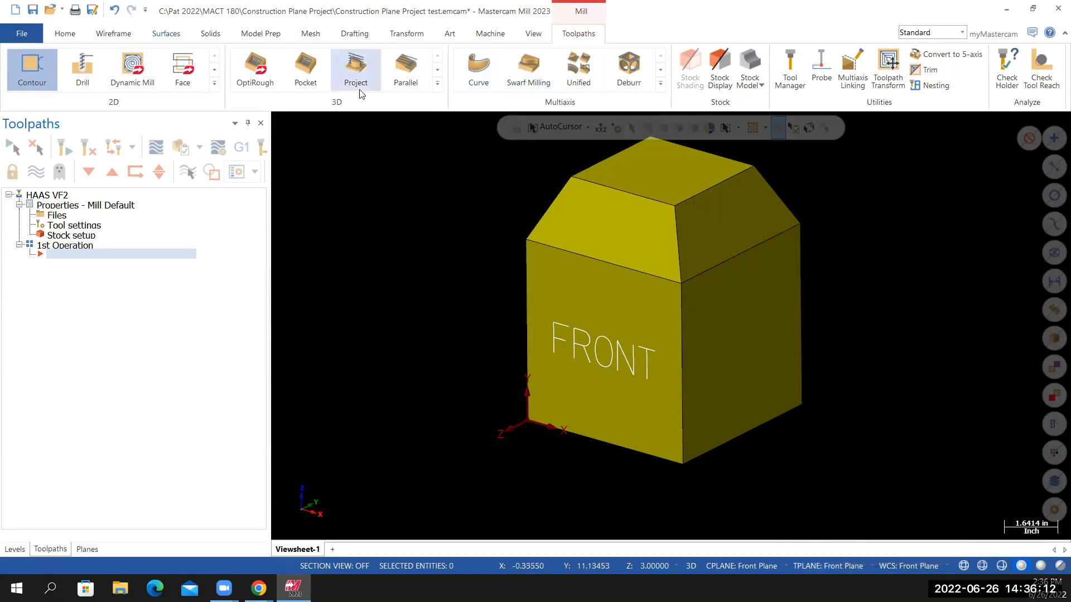
pyautogui.click(25, 69)
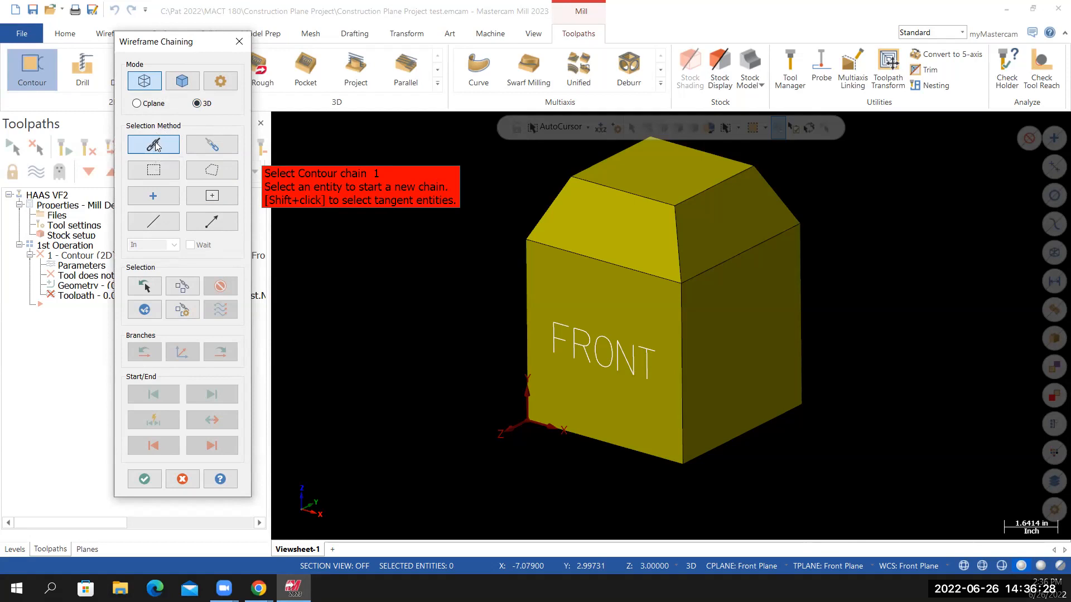
pyautogui.click(150, 173)
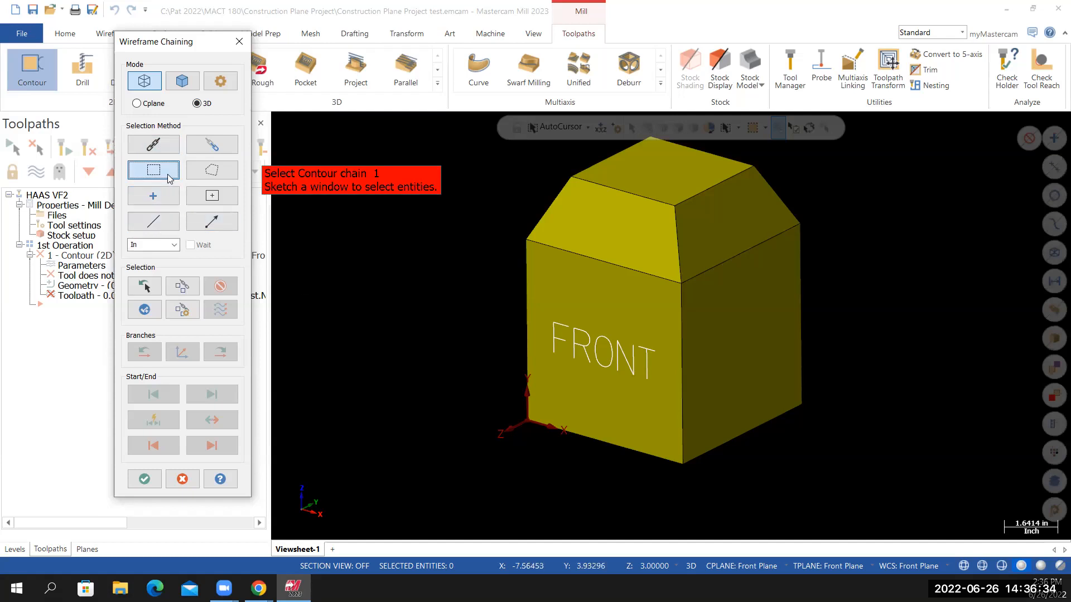
pyautogui.moveTo(475, 253)
pyautogui.mouseDown()
pyautogui.moveTo(560, 380)
pyautogui.moveTo(680, 431)
pyautogui.moveTo(708, 426)
pyautogui.mouseUp()
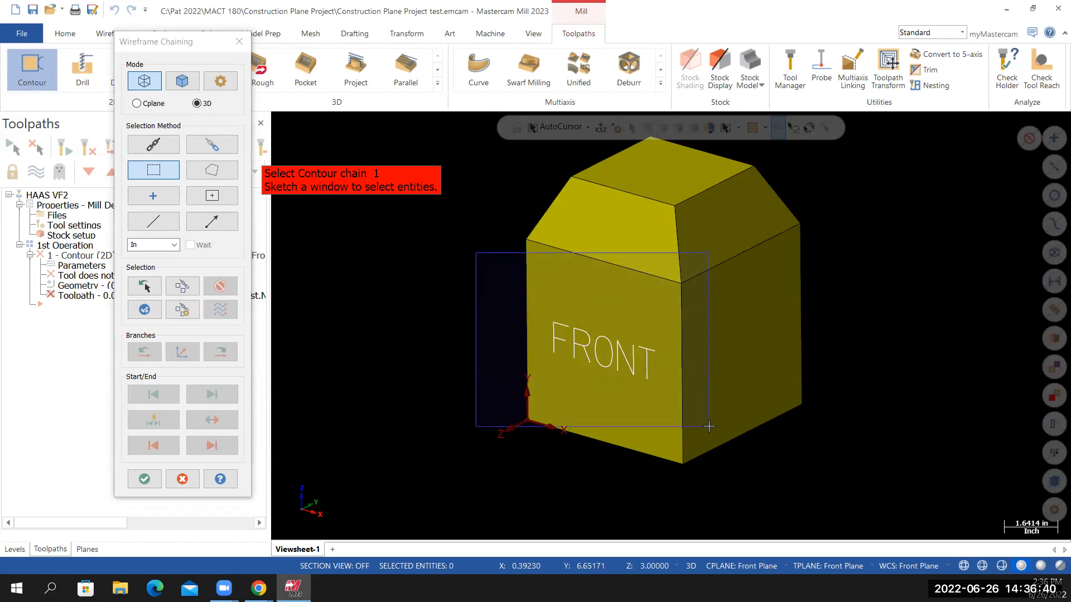
pyautogui.moveTo(709, 426); pyautogui.dragTo(715, 431)
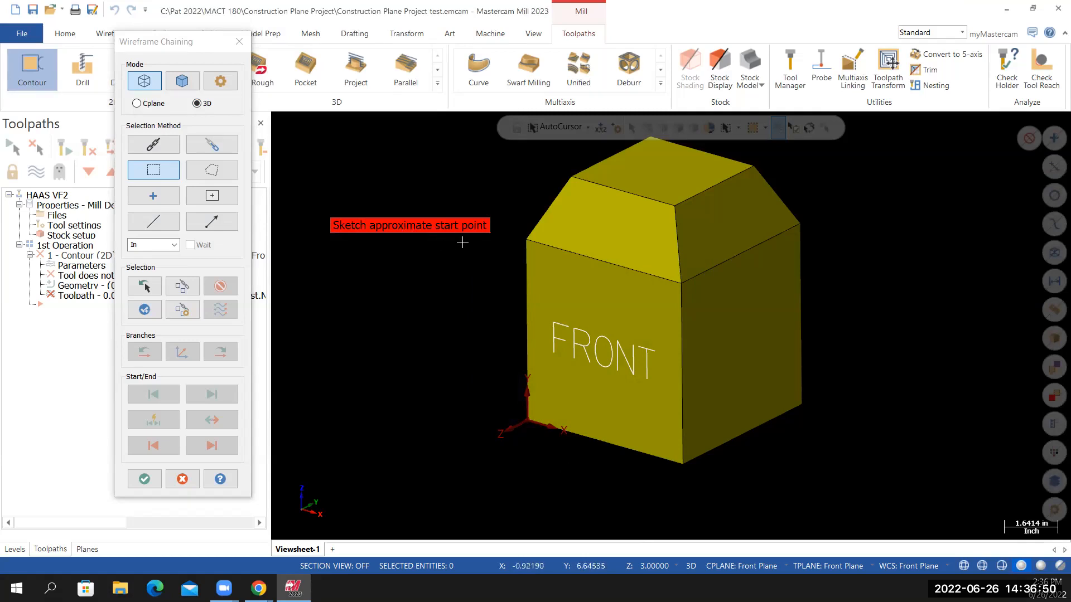
pyautogui.click(555, 359)
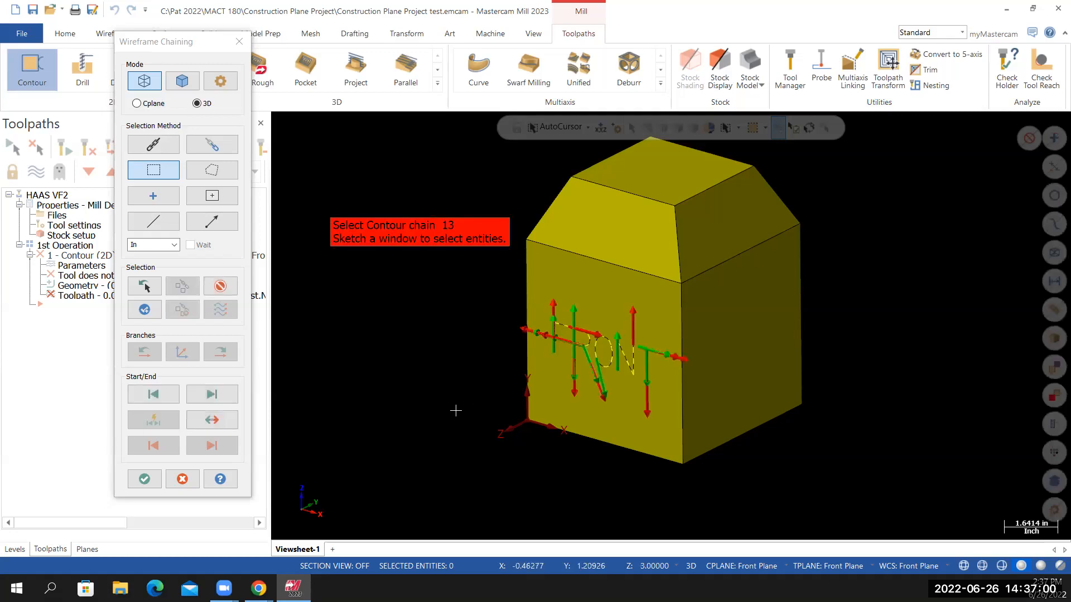
pyautogui.moveTo(450, 409)
pyautogui.mouseDown(button='middle')
pyautogui.moveTo(463, 352)
pyautogui.moveTo(459, 437)
pyautogui.moveTo(442, 407)
pyautogui.moveTo(453, 404)
pyautogui.mouseUp(button='middle')
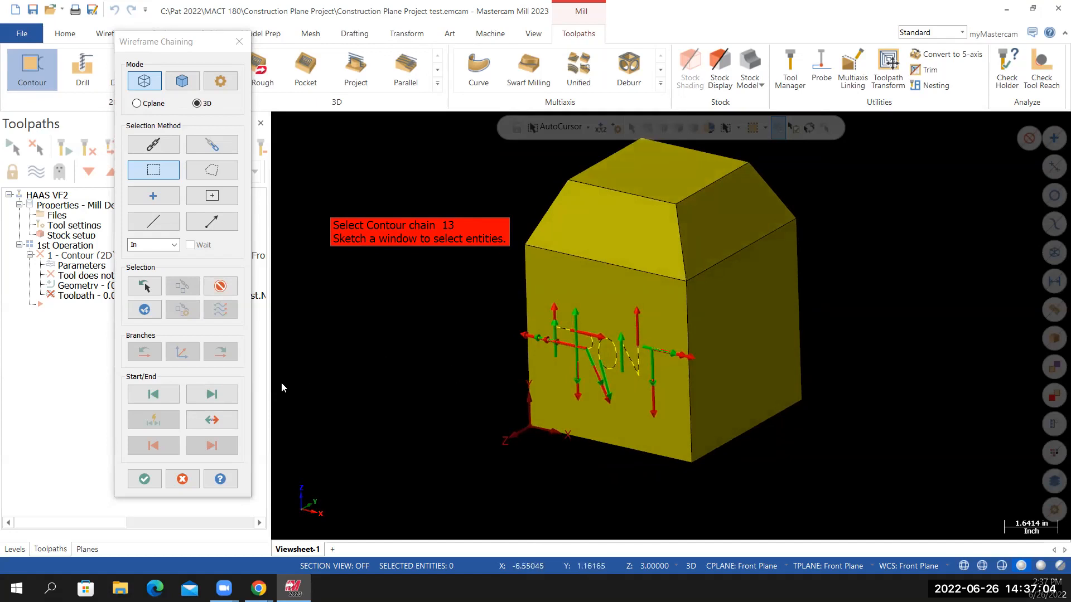
pyautogui.click(144, 480)
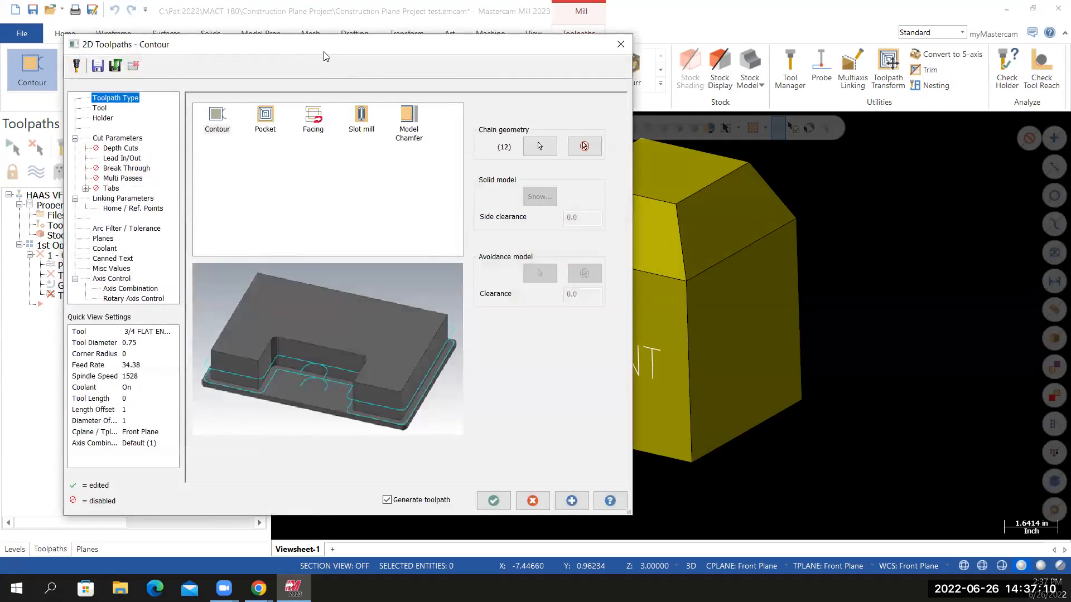
# Open the contour's tool settings and check the required tool in the Construction Plane Project topic in Chrome, returning to Mastercam.
pyautogui.moveTo(325, 56); pyautogui.dragTo(489, 55)
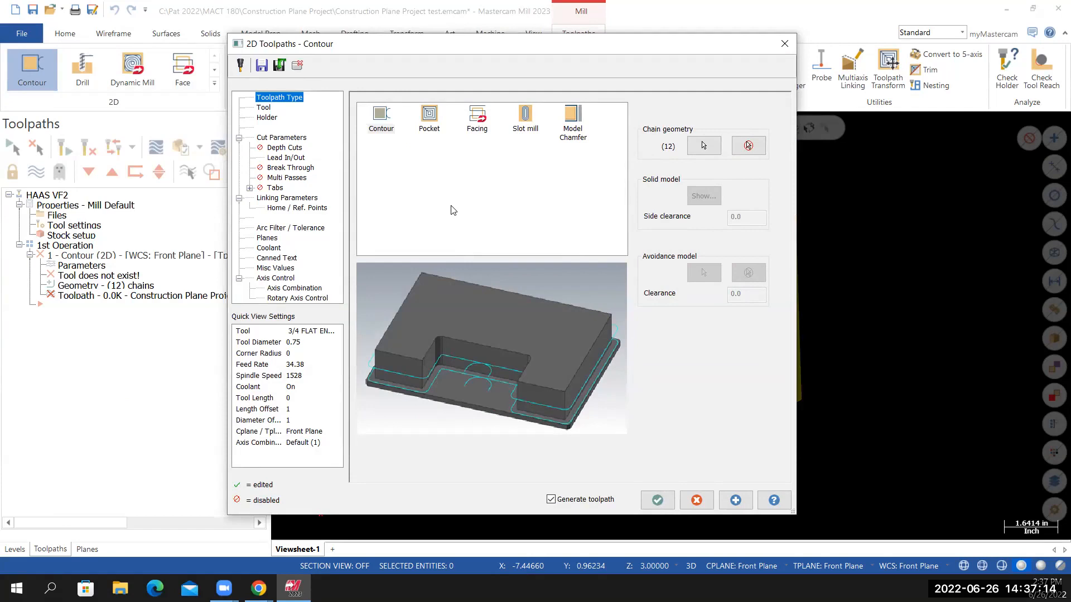
pyautogui.click(262, 109)
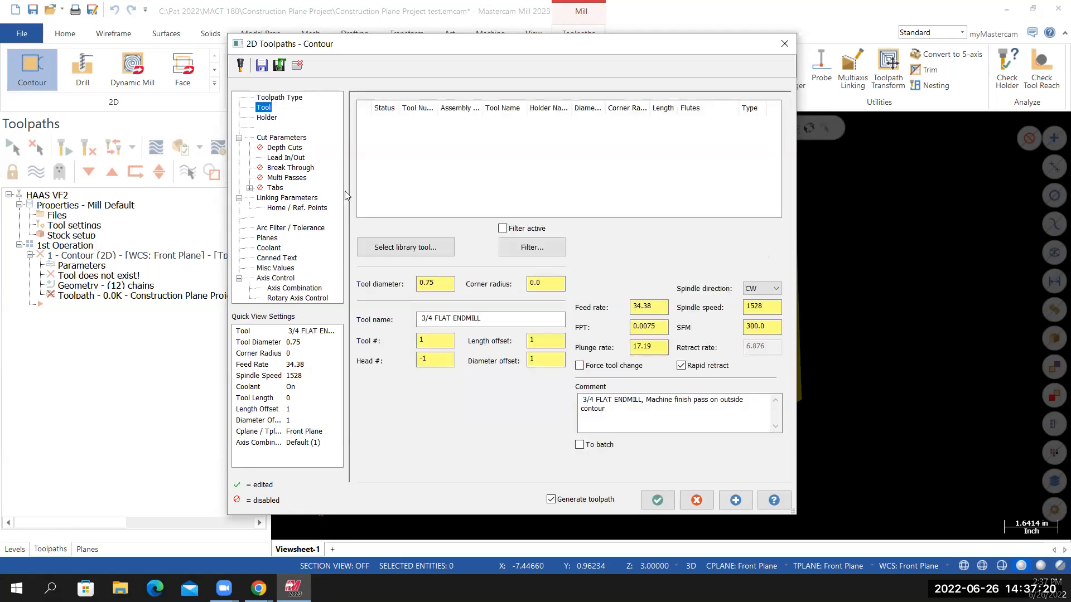
pyautogui.click(258, 588)
pyautogui.click(334, 530)
pyautogui.scroll(-6, 532, 413)
pyautogui.scroll(1, 340, 369)
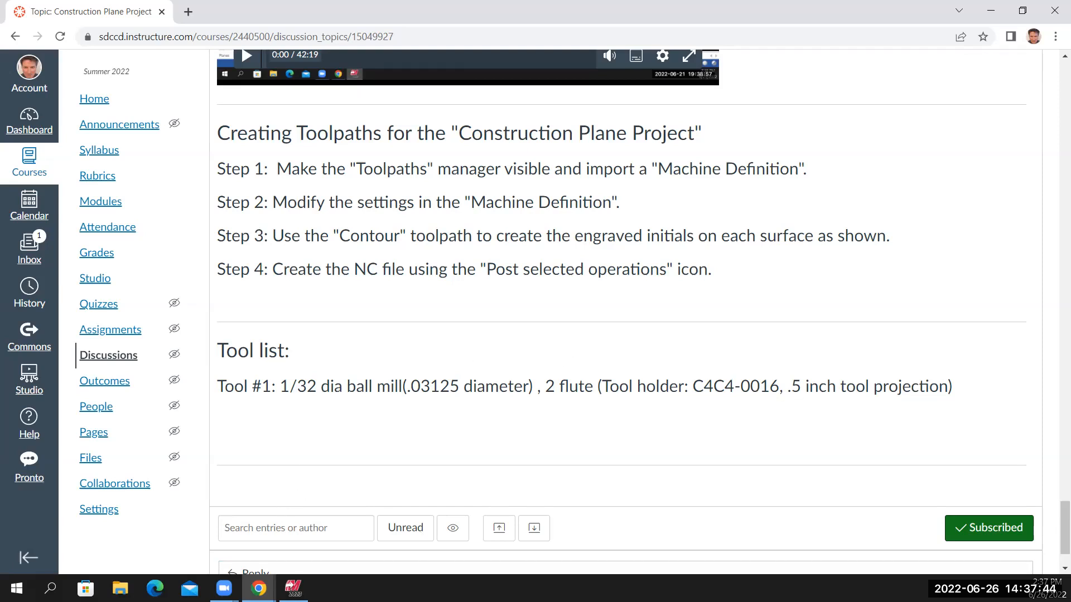
pyautogui.click(293, 589)
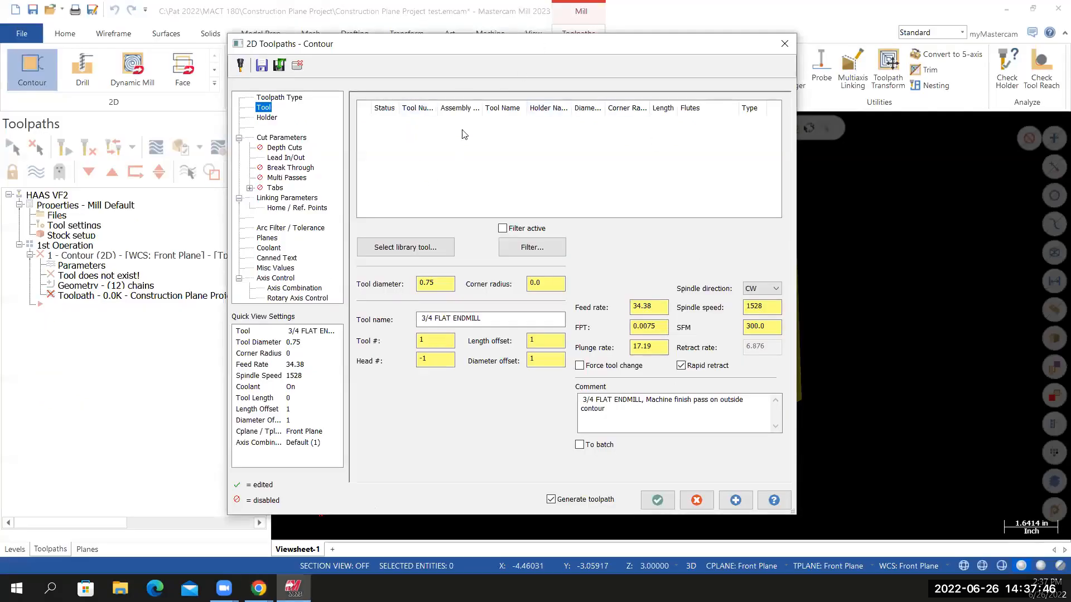
# Open the tool library and filter it to ball-nose end mills with a diameter less than .125.
pyautogui.rightClick(423, 153)
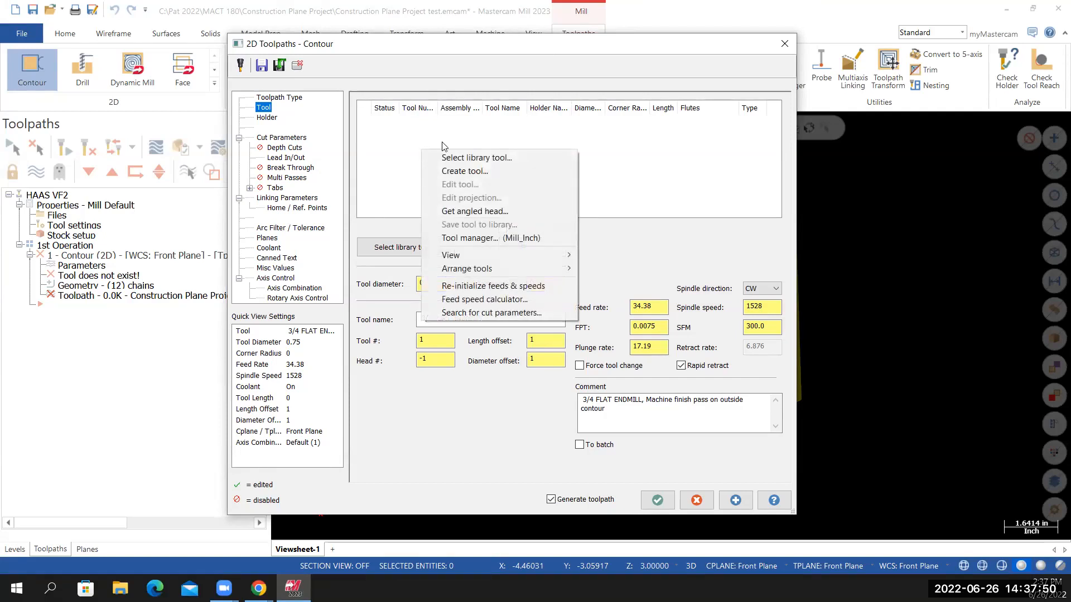
pyautogui.click(468, 158)
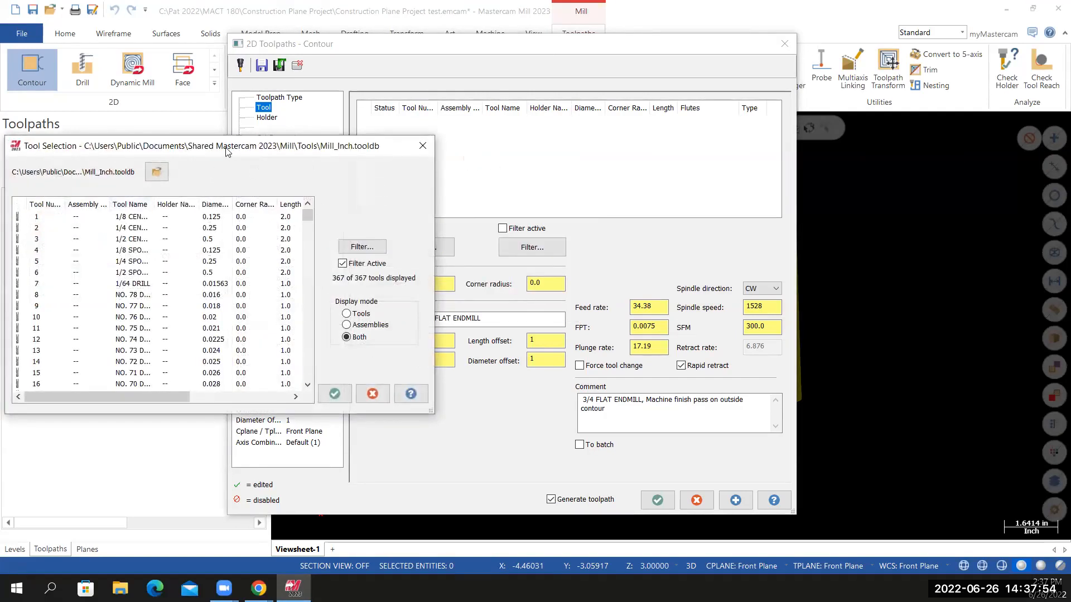
pyautogui.moveTo(553, 126)
pyautogui.mouseDown()
pyautogui.moveTo(553, 412)
pyautogui.moveTo(551, 127)
pyautogui.mouseUp()
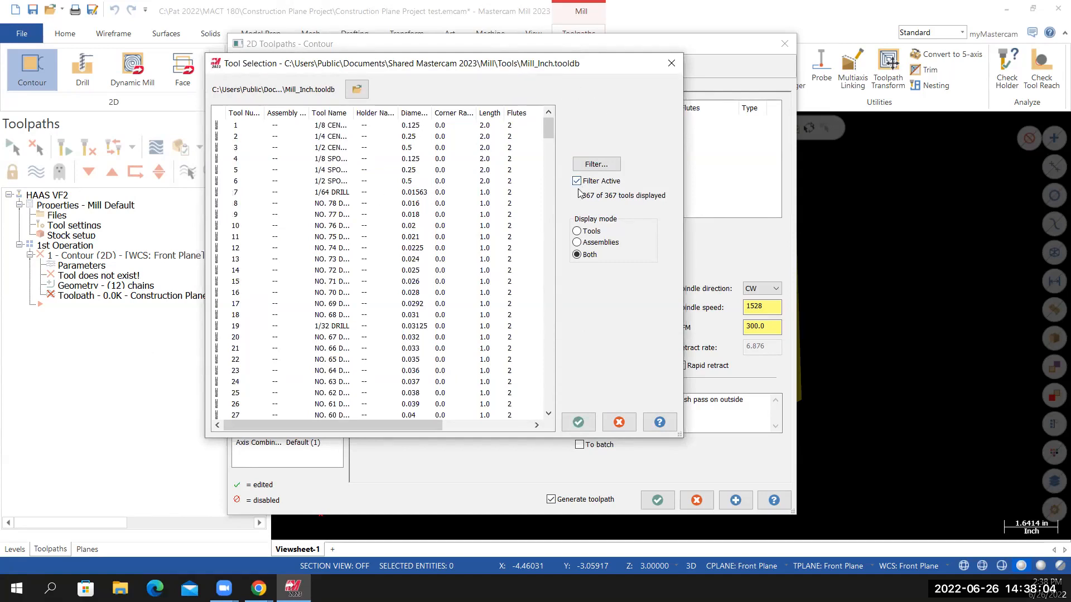
pyautogui.click(596, 165)
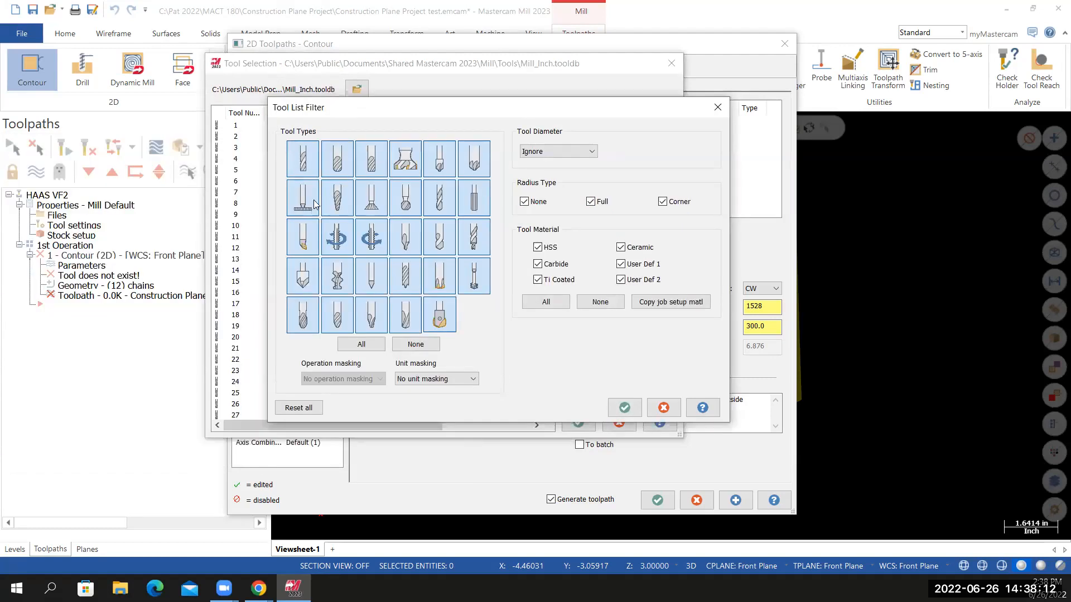
pyautogui.click(419, 348)
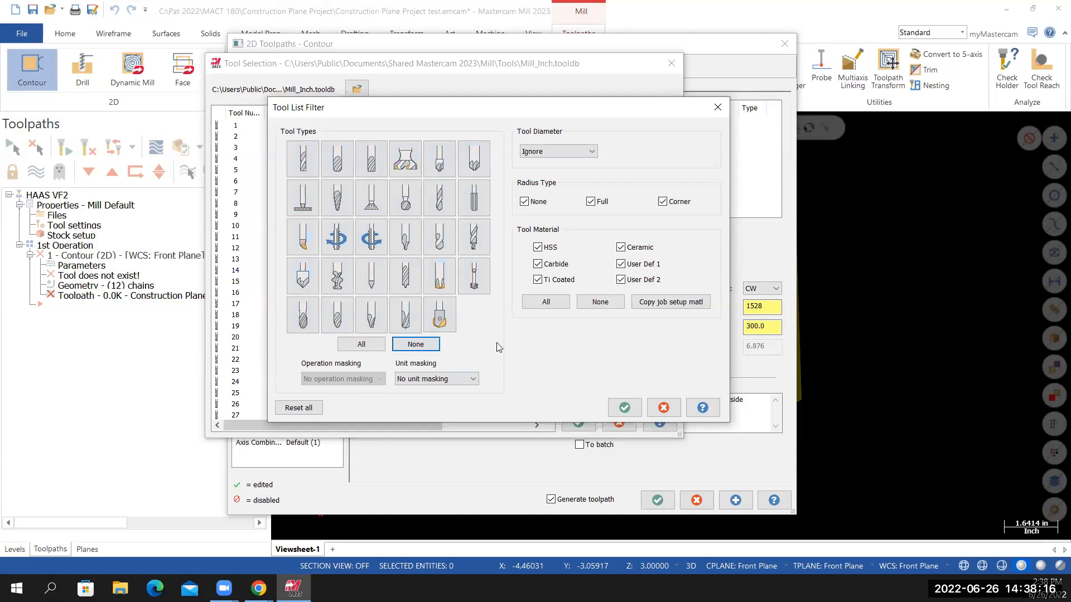
pyautogui.click(343, 162)
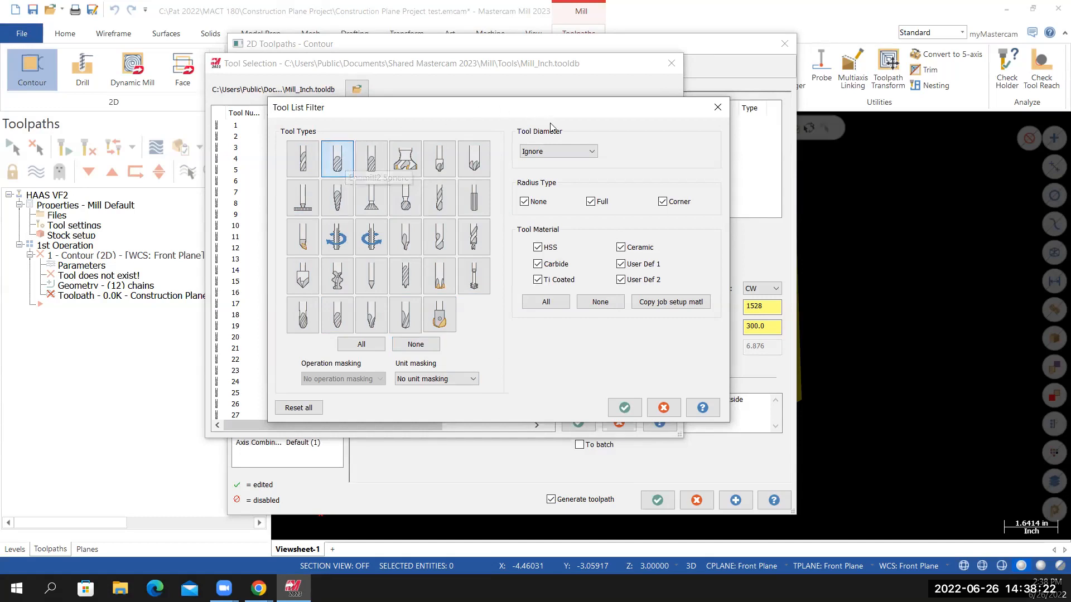
pyautogui.click(554, 155)
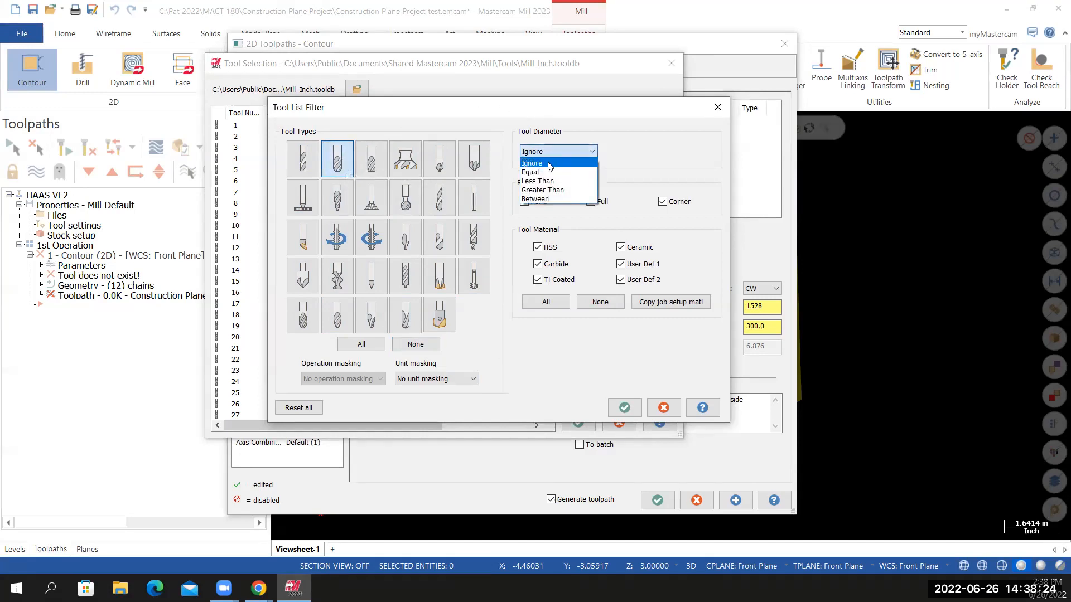
pyautogui.click(538, 180)
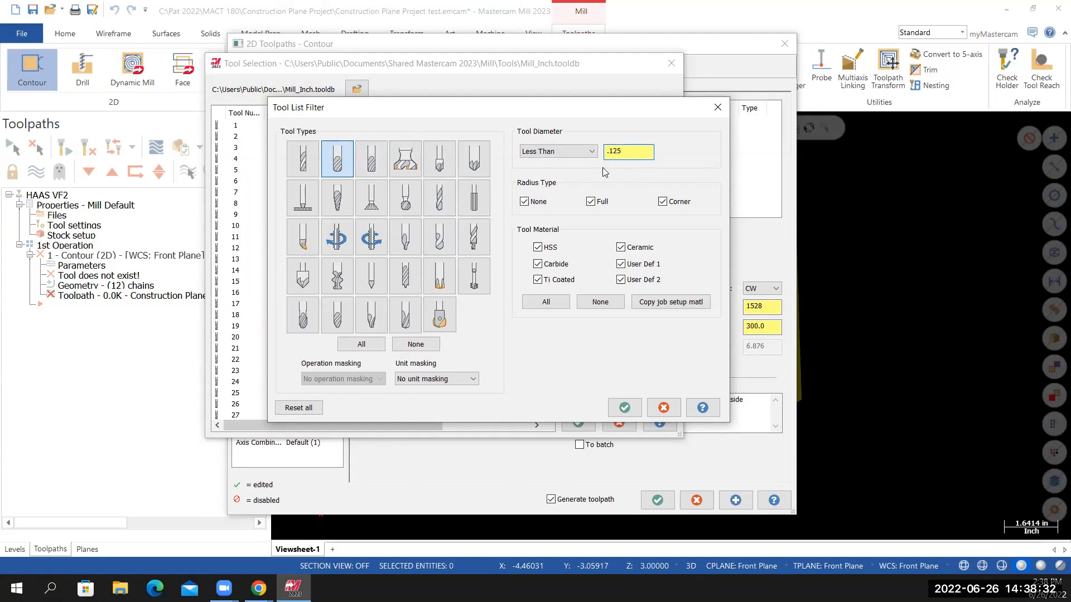
pyautogui.click(624, 408)
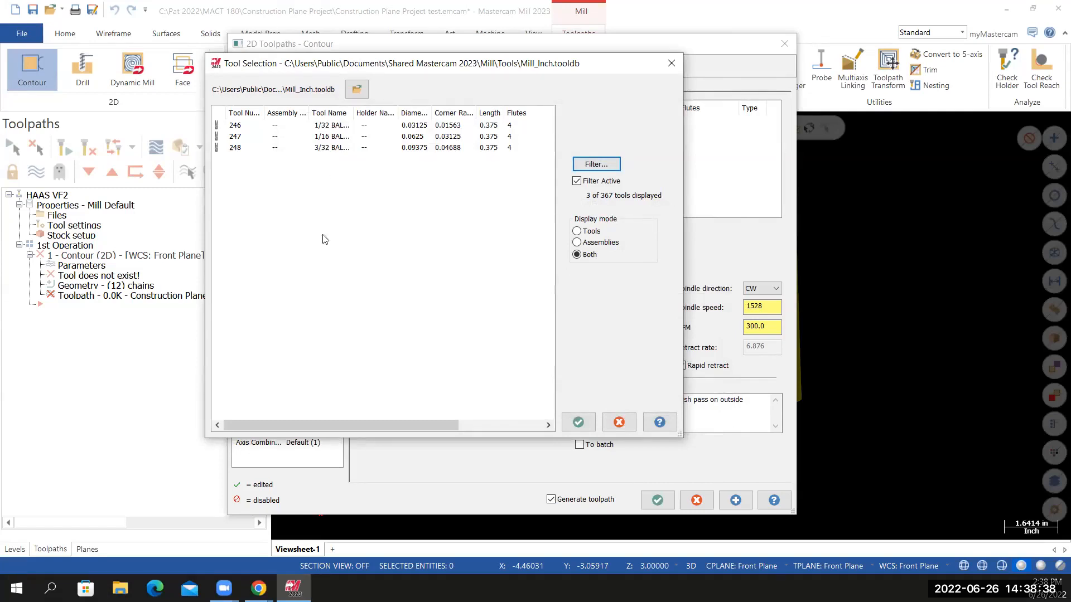
# Check the required tool in the Chrome topic's tool list, then return to Mastercam and add the 1/32 ball endmill to the contour.
pyautogui.moveTo(258, 586)
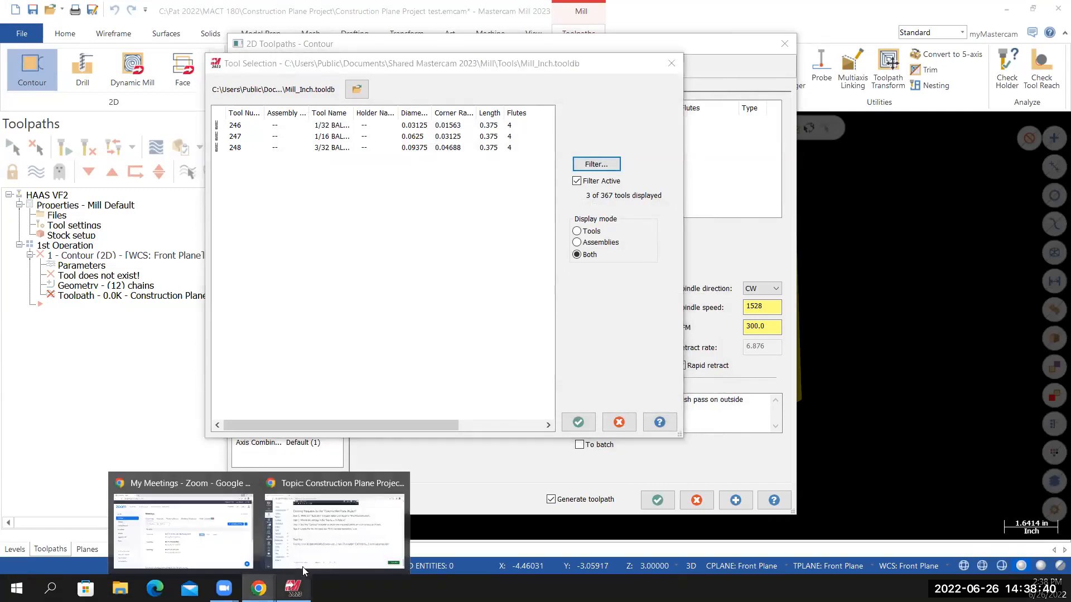
pyautogui.click(332, 558)
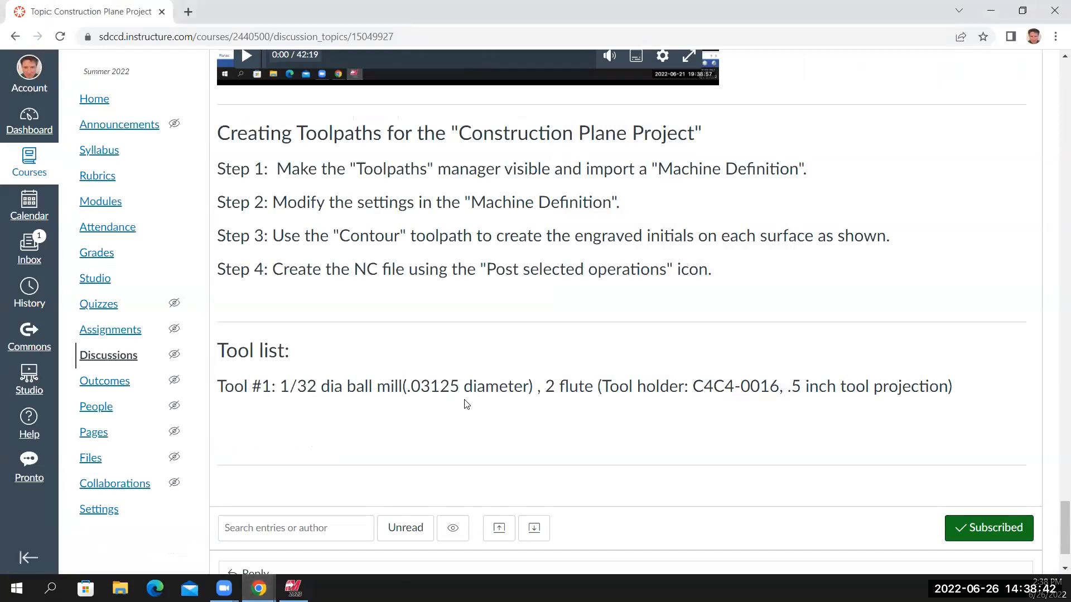
pyautogui.click(293, 589)
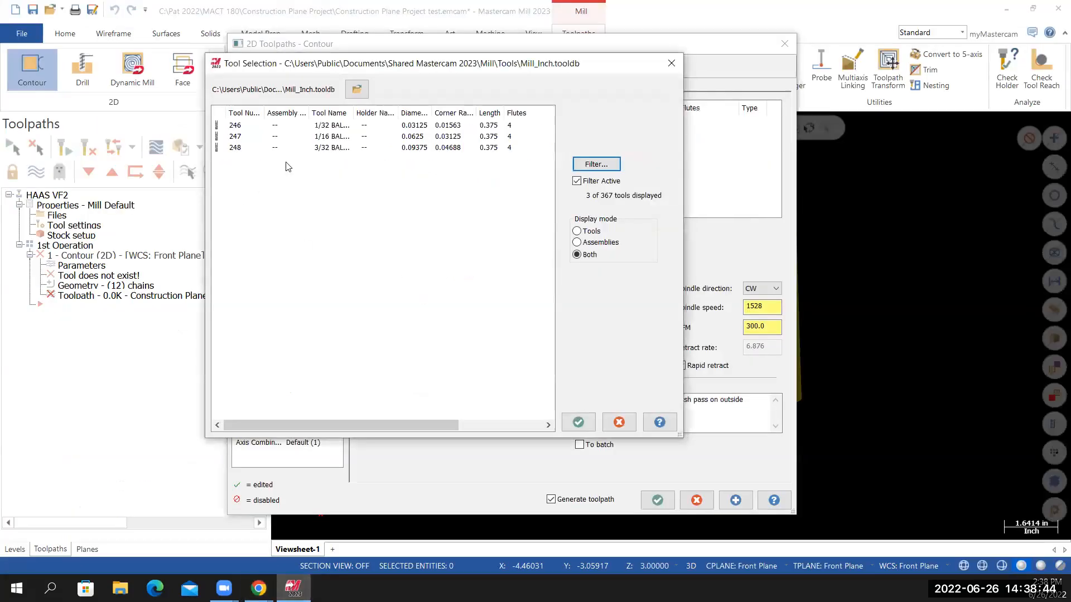
pyautogui.click(237, 126)
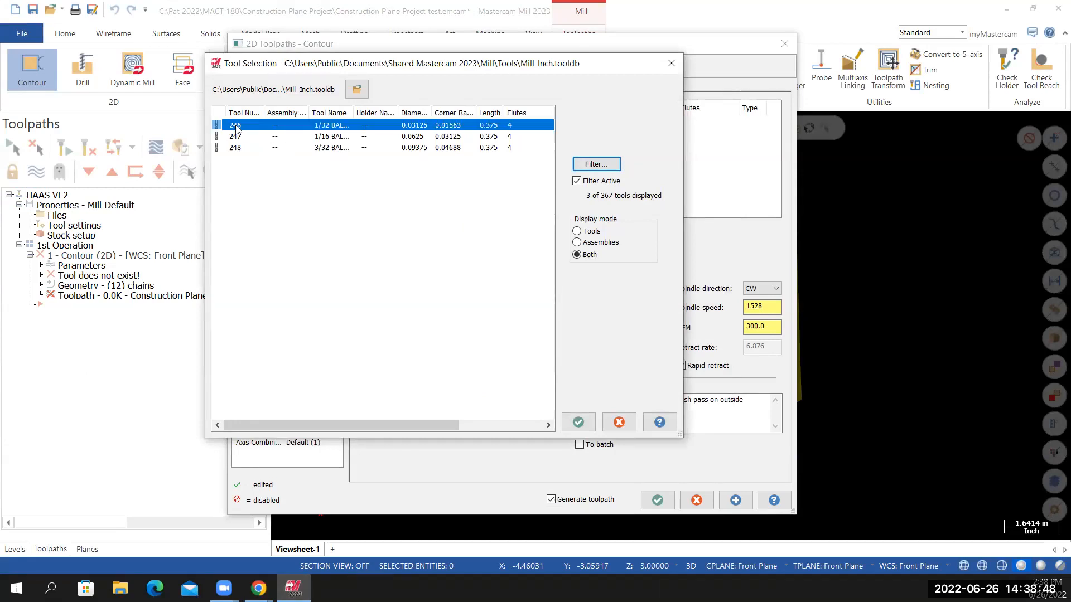
pyautogui.doubleClick(235, 125)
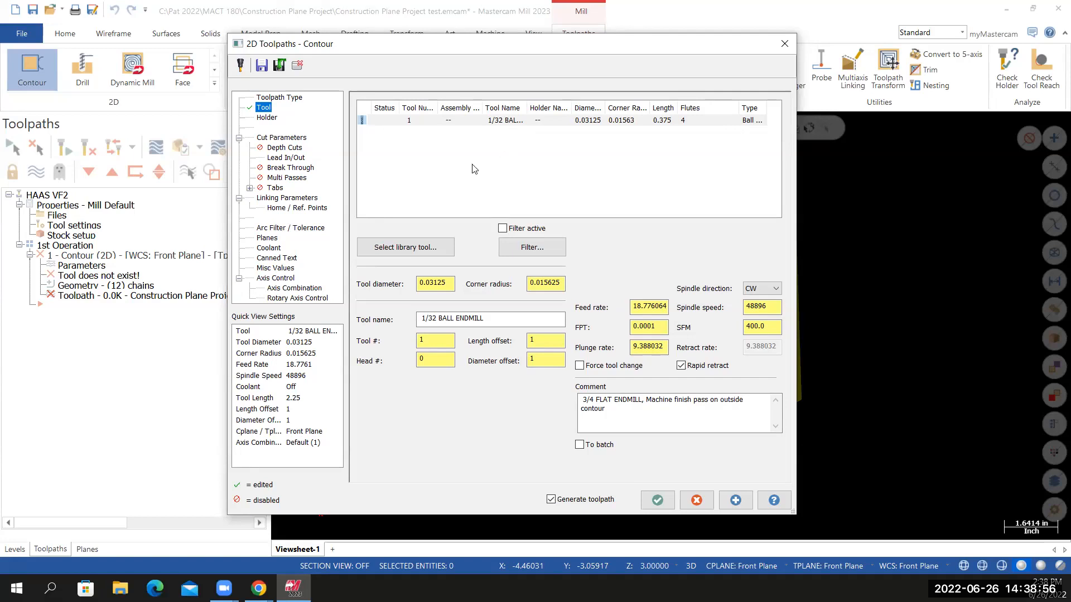
# Edit the 1/32 ball endmill's geometry, setting its overall length to 1.
pyautogui.rightClick(487, 121)
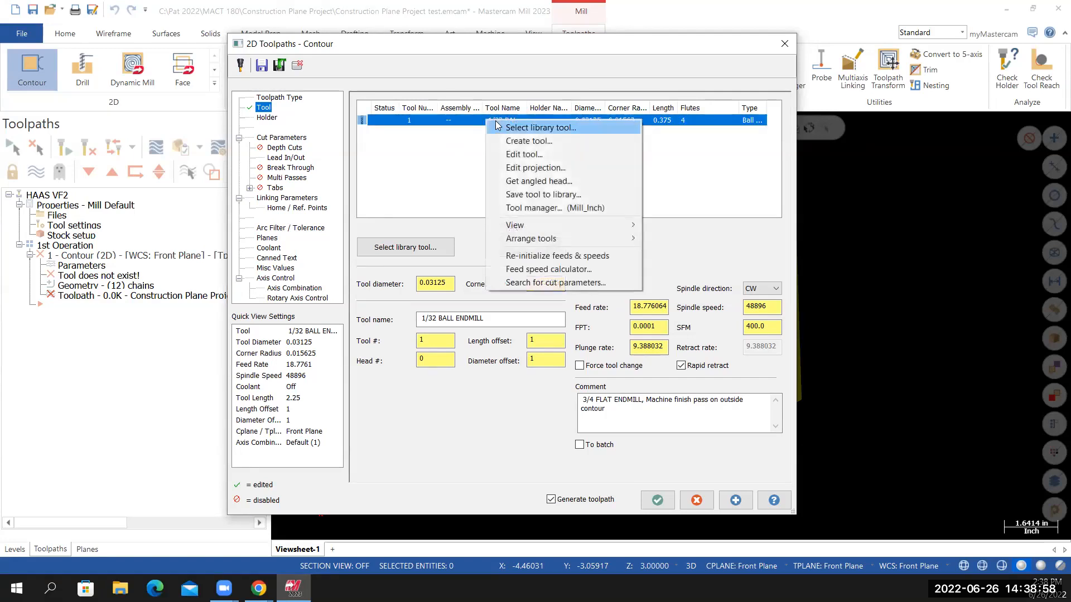
pyautogui.click(514, 155)
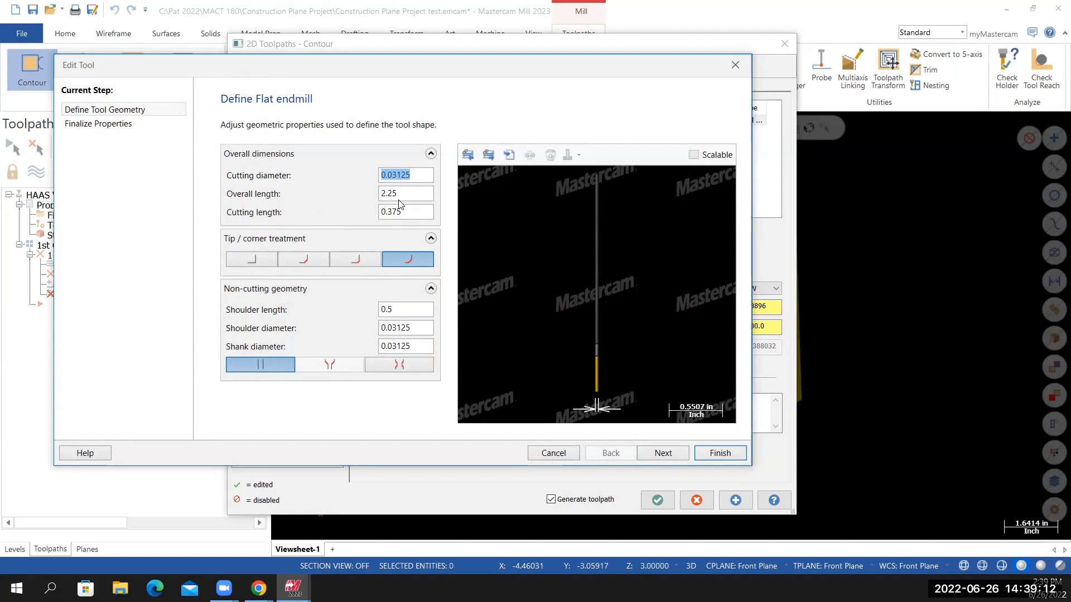
pyautogui.press('Tab')
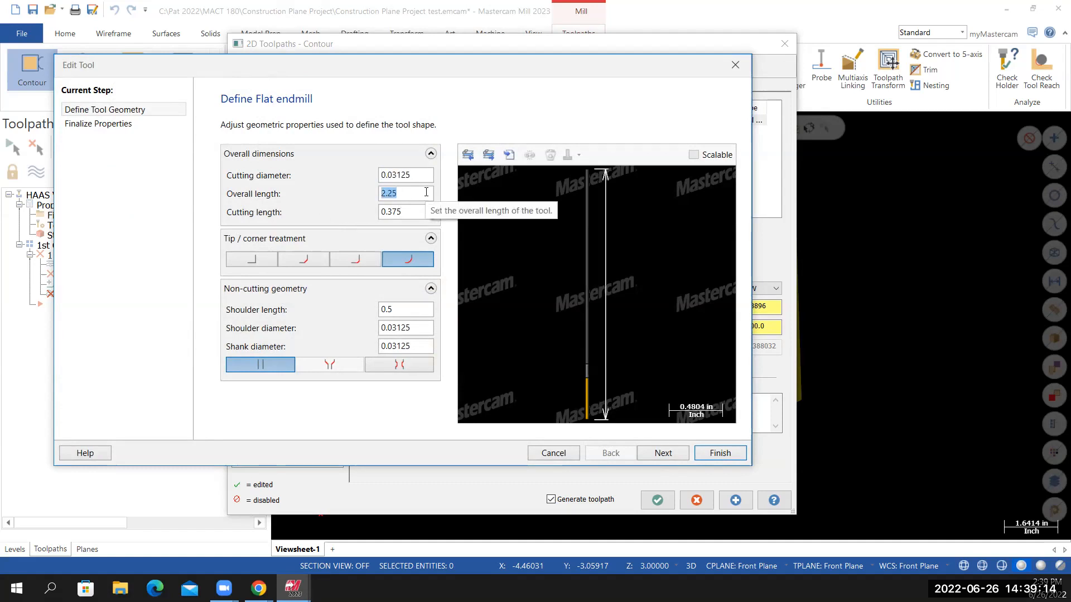
pyautogui.write('1')
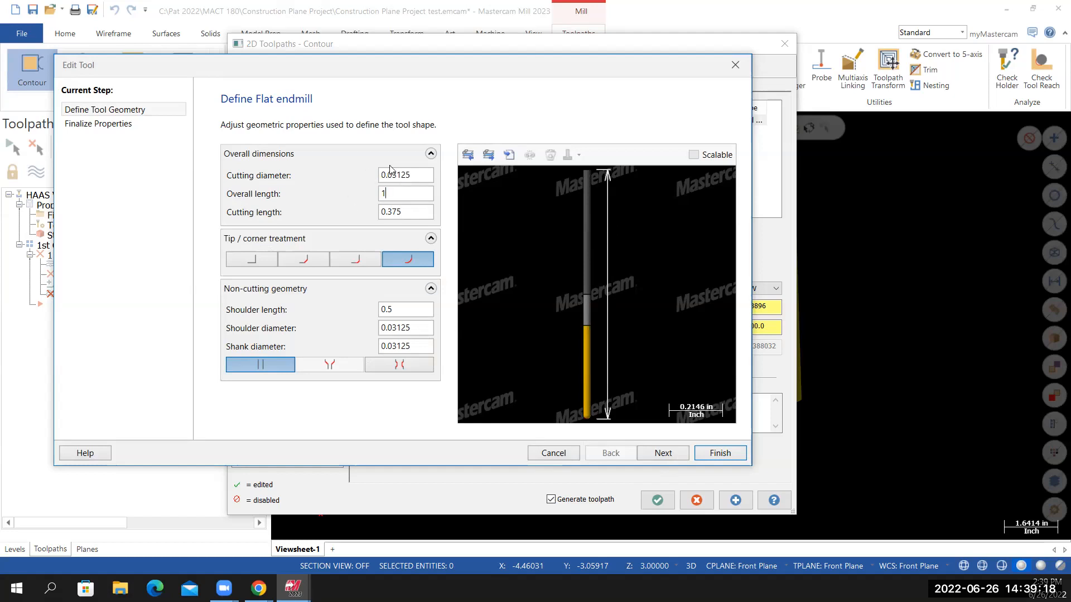
pyautogui.click(396, 308)
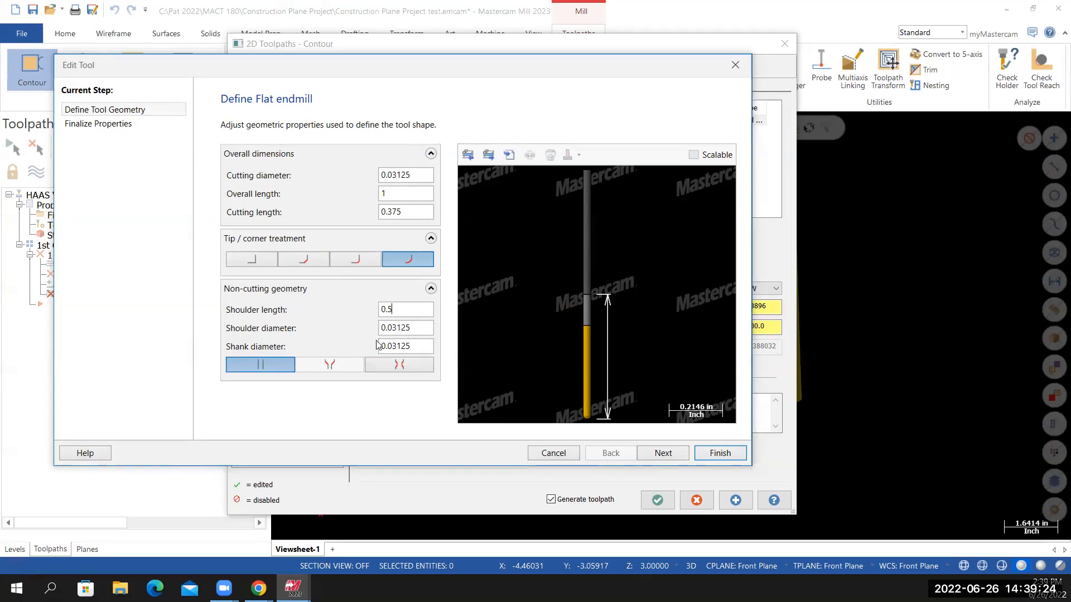
# Set the tool's number of flutes to 2 in its final properties and recalculate the feeds and spindle speed.
pyautogui.click(664, 453)
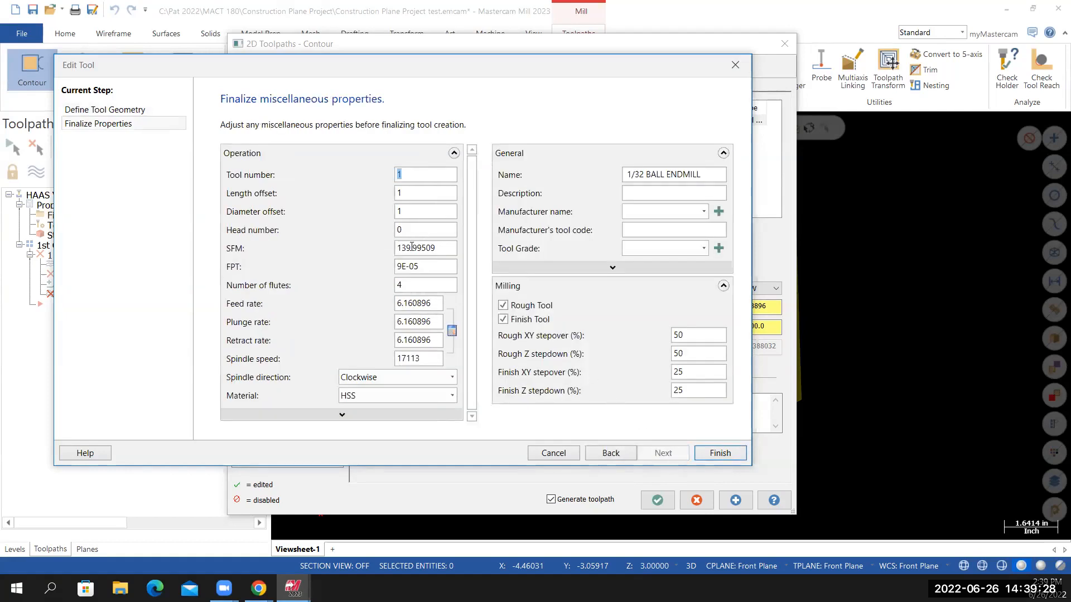
pyautogui.click(414, 285)
pyautogui.click(451, 331)
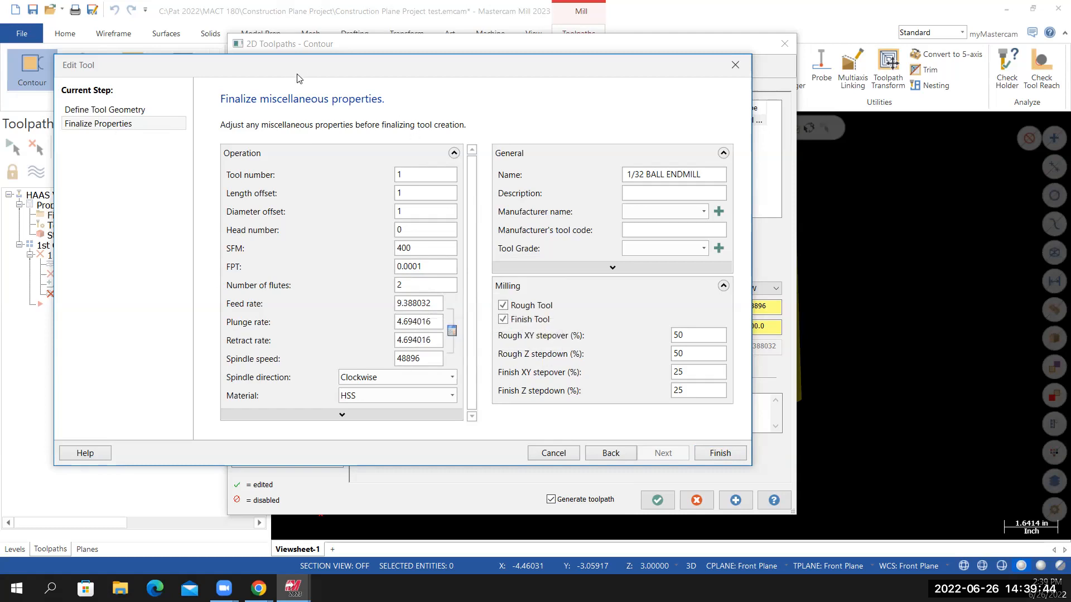
# Turn flood coolant on for the tool and finish editing it.
pyautogui.moveTo(297, 78); pyautogui.dragTo(418, 95)
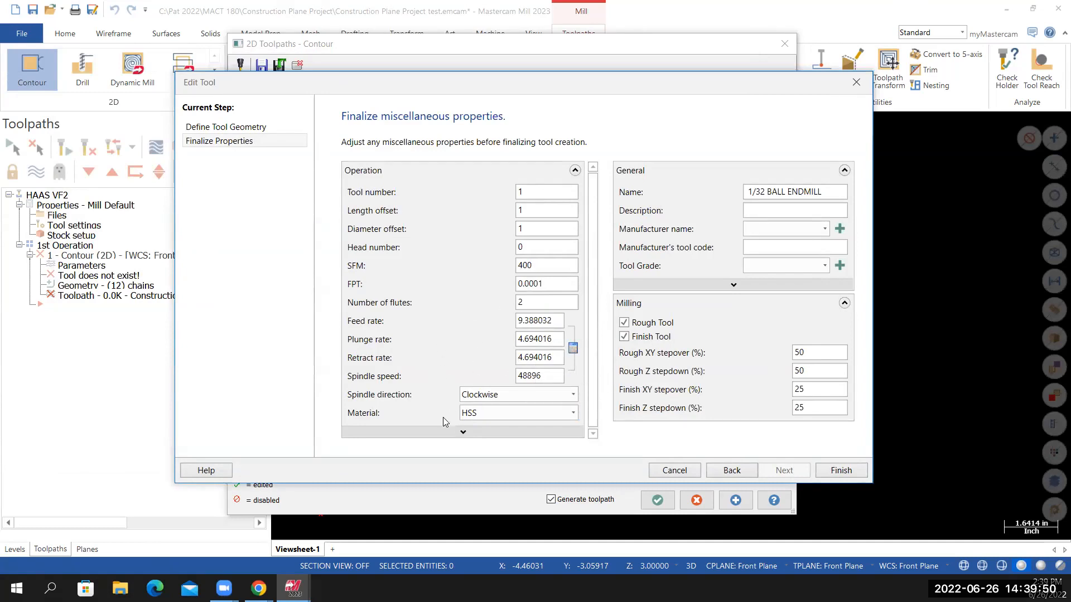
pyautogui.click(429, 432)
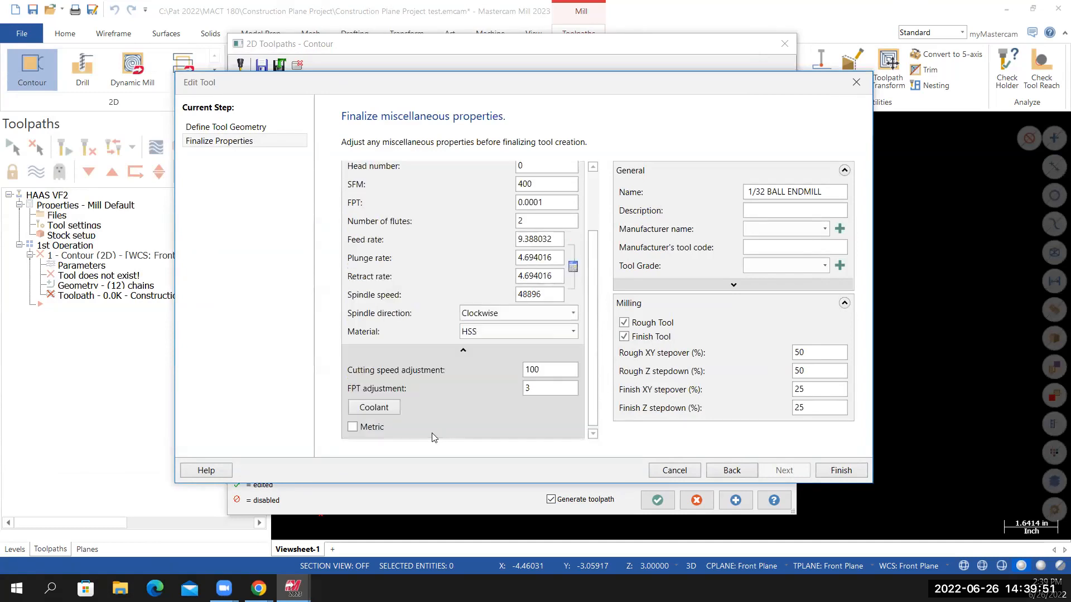
pyautogui.click(378, 409)
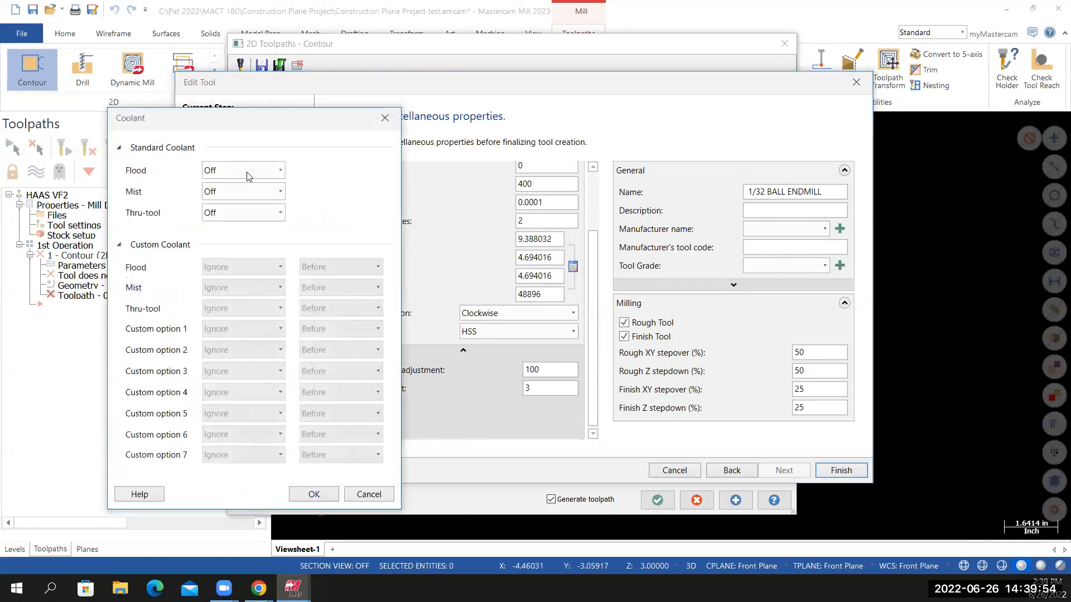
pyautogui.click(277, 173)
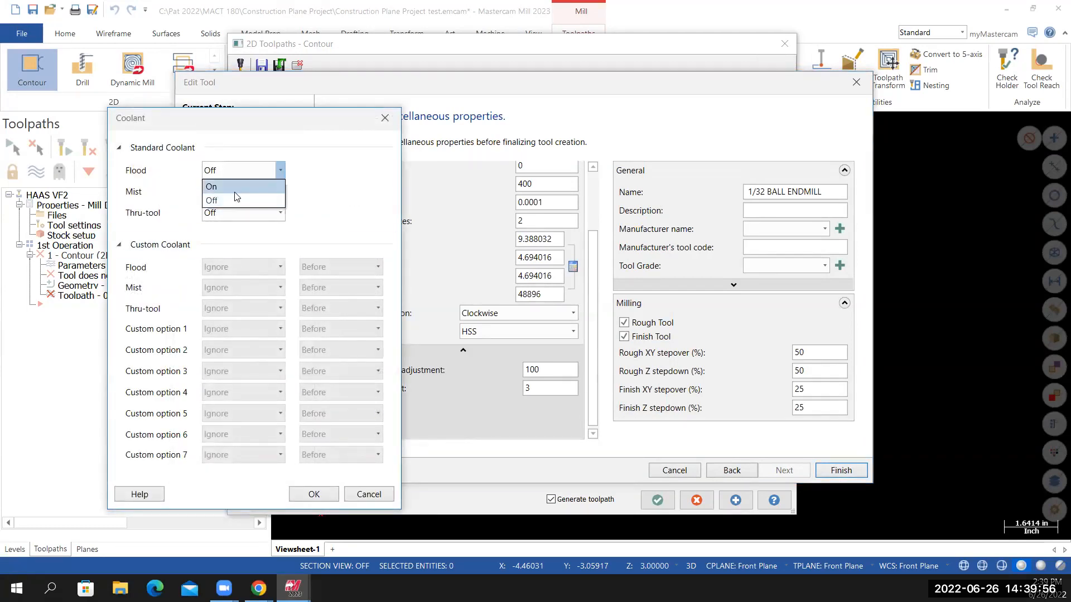
pyautogui.click(235, 191)
pyautogui.click(314, 495)
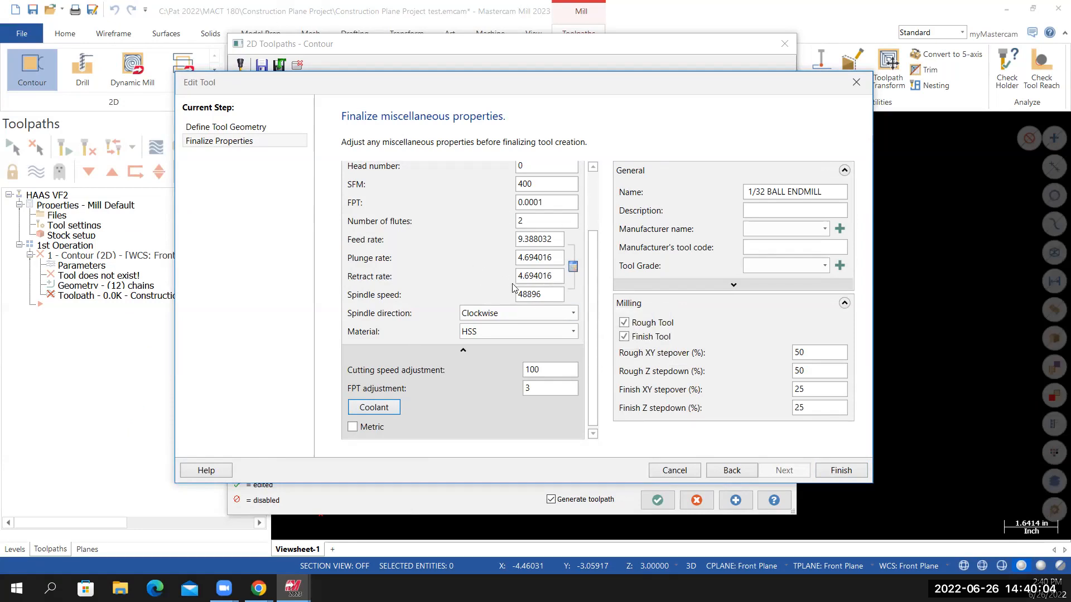
pyautogui.doubleClick(557, 295)
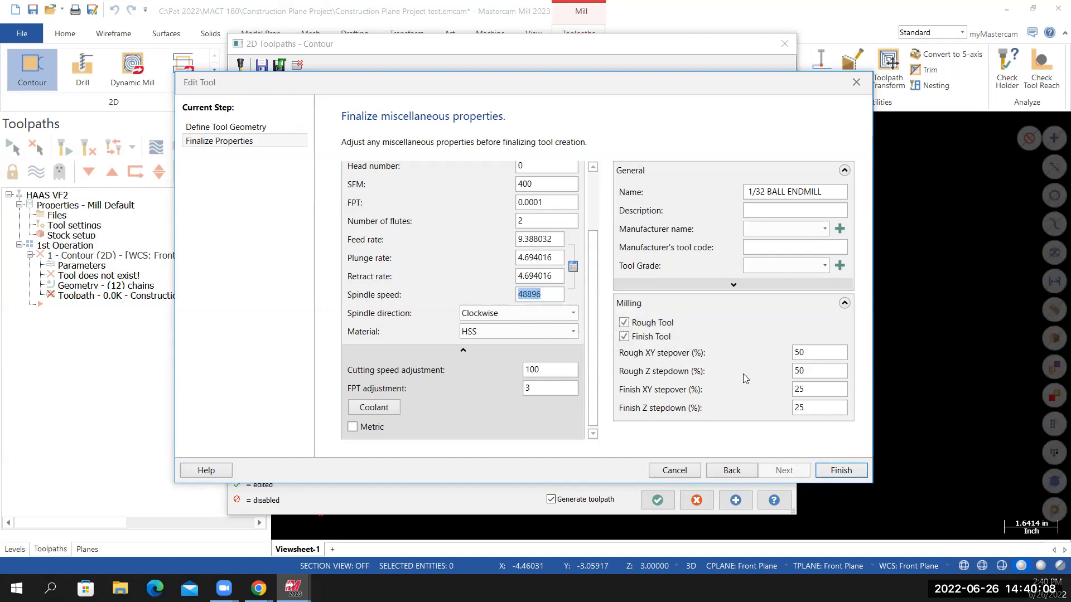
pyautogui.click(841, 470)
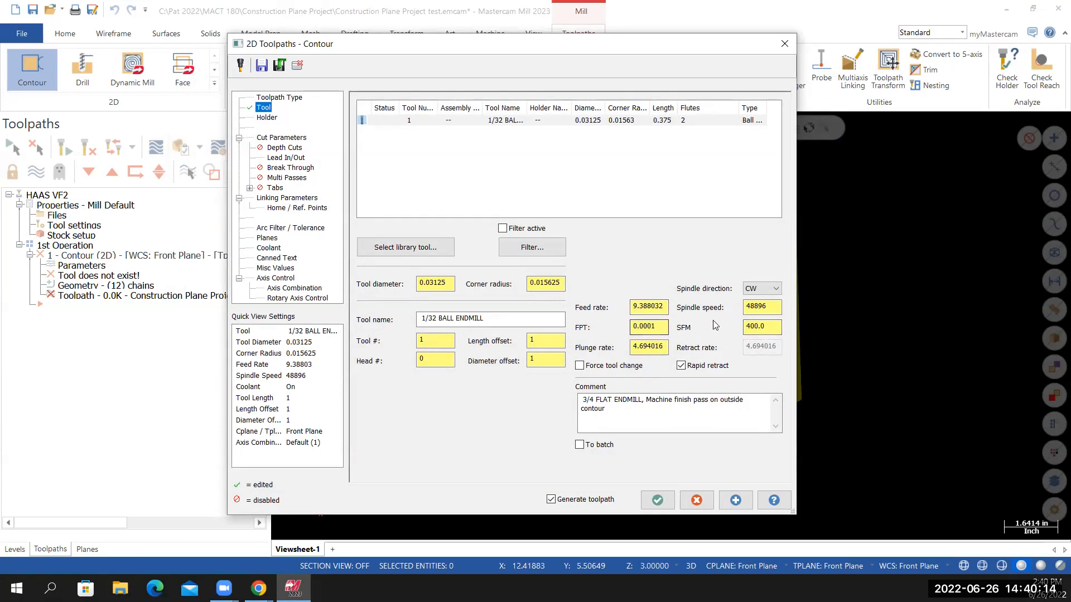
# Set the contour's spindle speed to 10000 and its feed per tooth to .03125*.01.
pyautogui.doubleClick(761, 306)
pyautogui.write('10000')
pyautogui.press('Return')
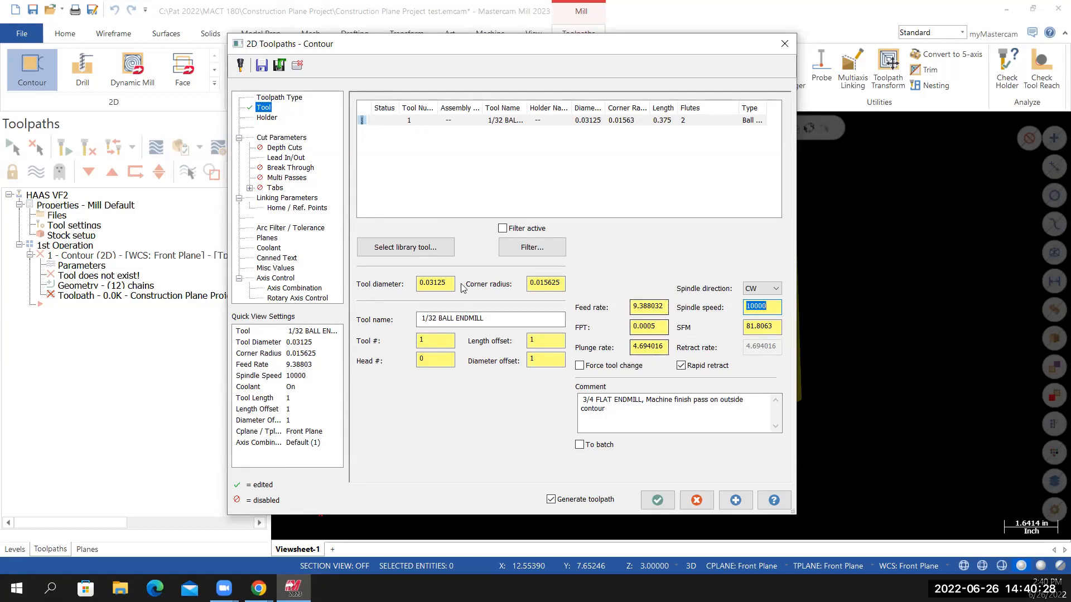
pyautogui.doubleClick(648, 326)
pyautogui.write('.031')
pyautogui.write('25*.01')
pyautogui.press('Return')
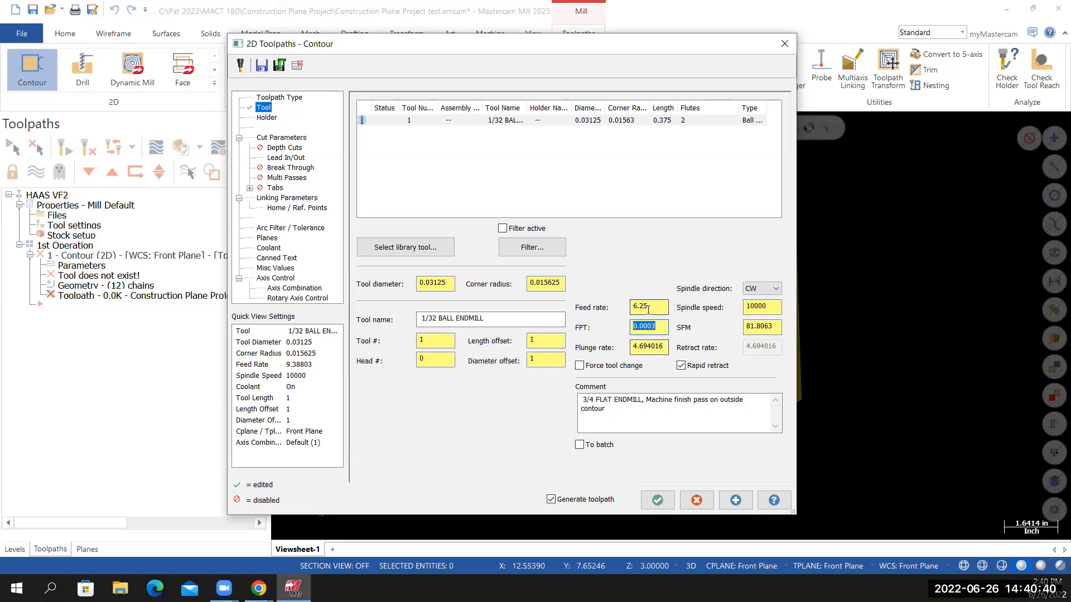
# Set the plunge rate to half the feed rate, 6.25/2.
pyautogui.doubleClick(654, 348)
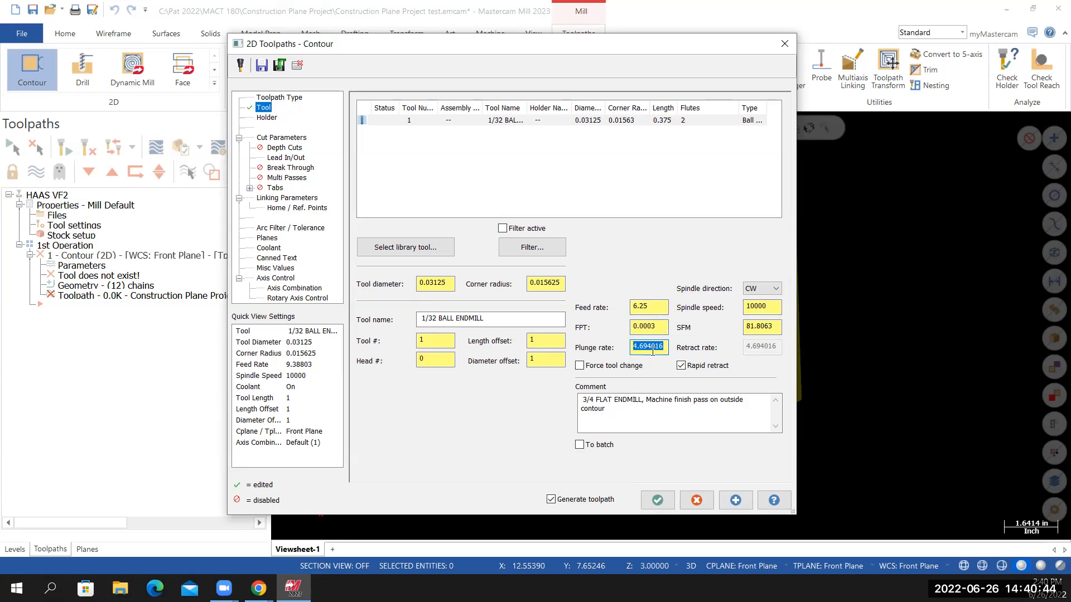
pyautogui.write('6.25/2')
pyautogui.press('Return')
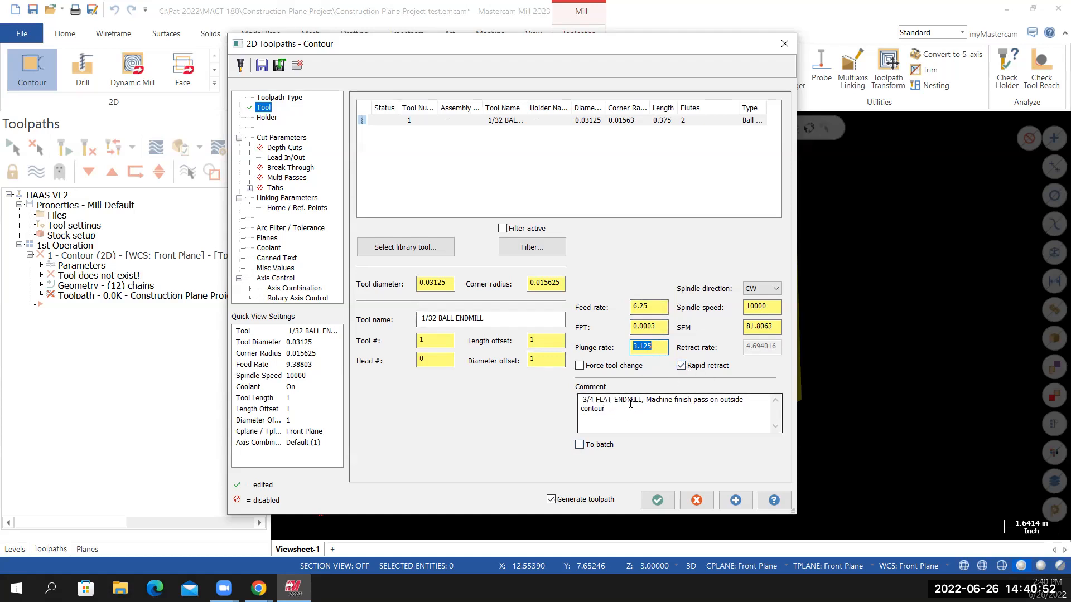
# Replace the contour's comment with the tool name followed by the description: 1/32 BALL ENDMILL, ENGRAVE FRONT LABEL.
pyautogui.moveTo(611, 410)
pyautogui.mouseDown()
pyautogui.moveTo(586, 409)
pyautogui.moveTo(598, 396)
pyautogui.mouseUp()
pyautogui.press('BackSpace')
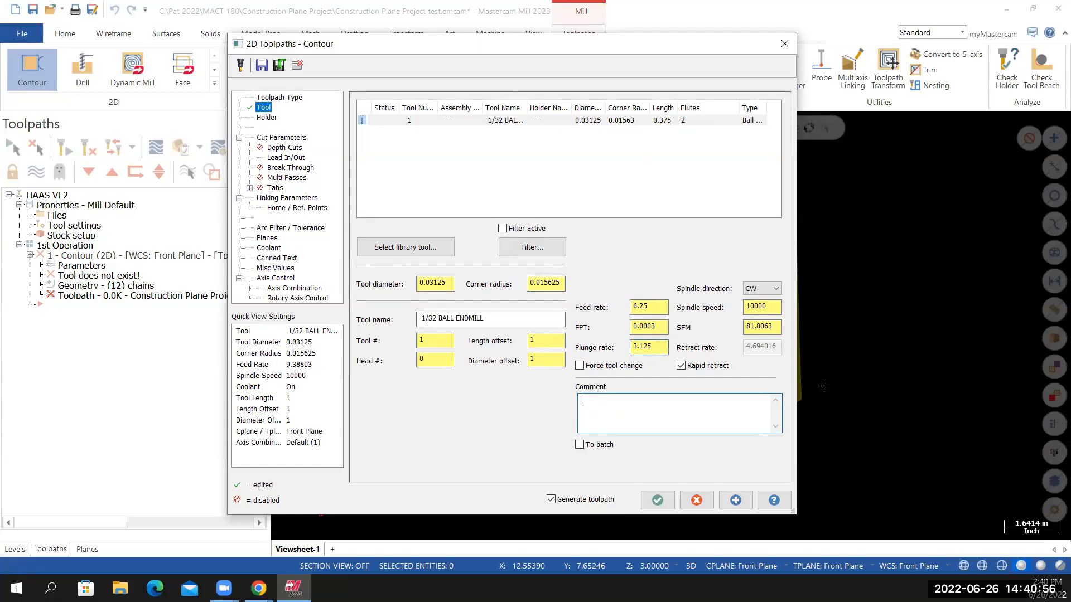
pyautogui.moveTo(490, 320); pyautogui.dragTo(421, 321)
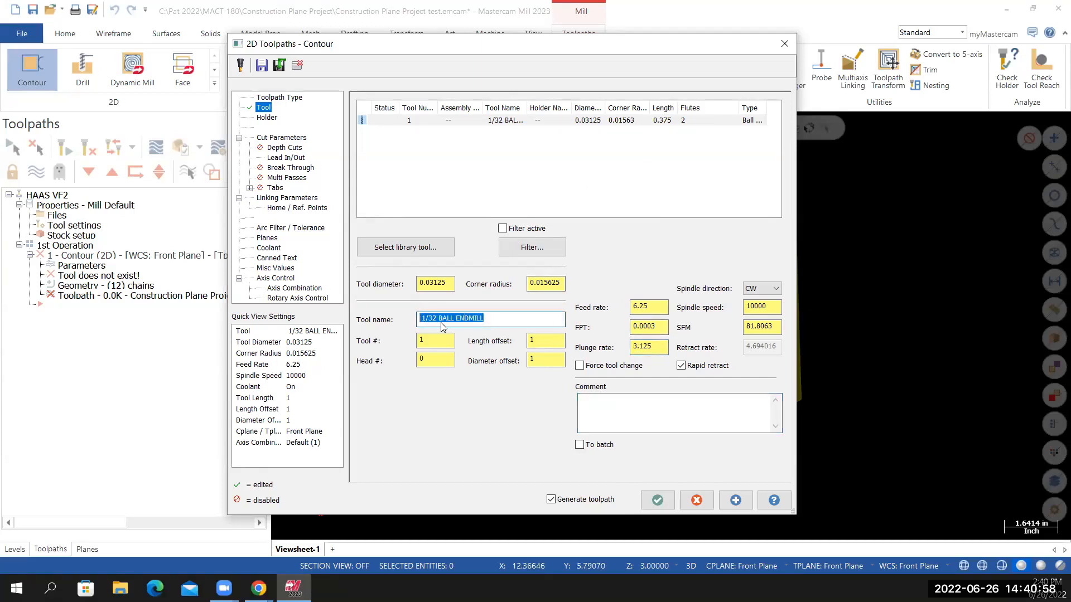
pyautogui.rightClick(441, 323)
pyautogui.click(468, 360)
pyautogui.click(607, 429)
pyautogui.rightClick(606, 434)
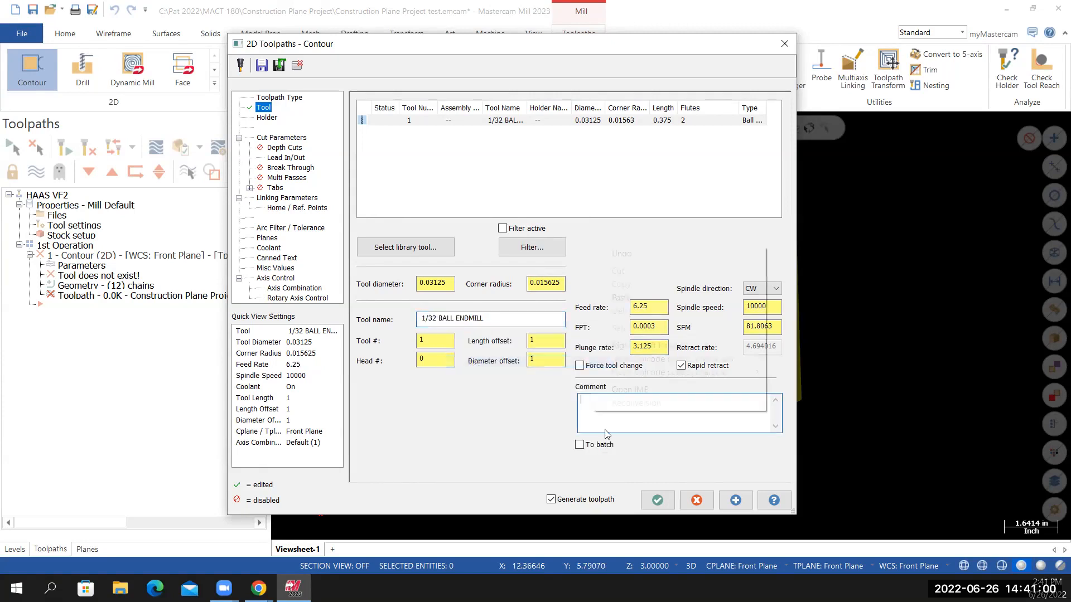
pyautogui.click(641, 299)
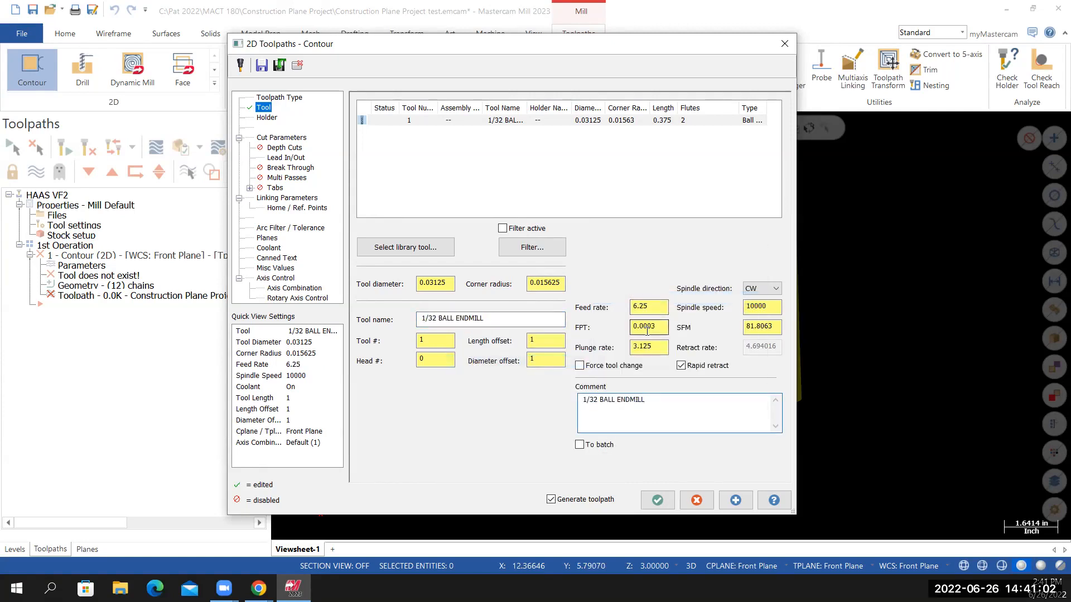
pyautogui.write(', ENGRAVE FRONT LABEL')
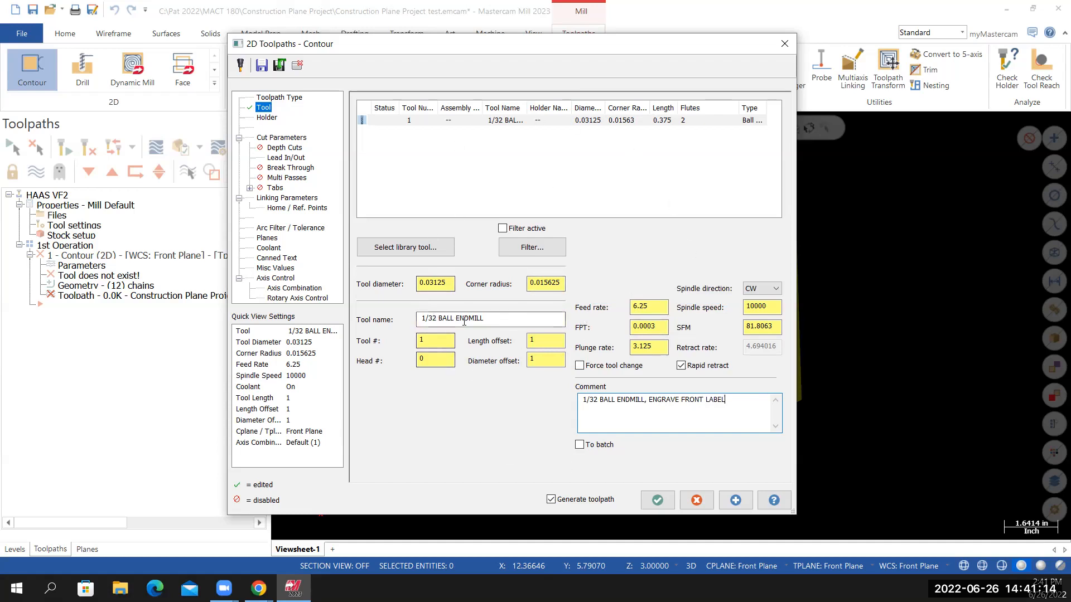
# Check the tool list on the course page in Chrome for the required holder and open the CT40-in holder library in Mastercam.
pyautogui.click(264, 118)
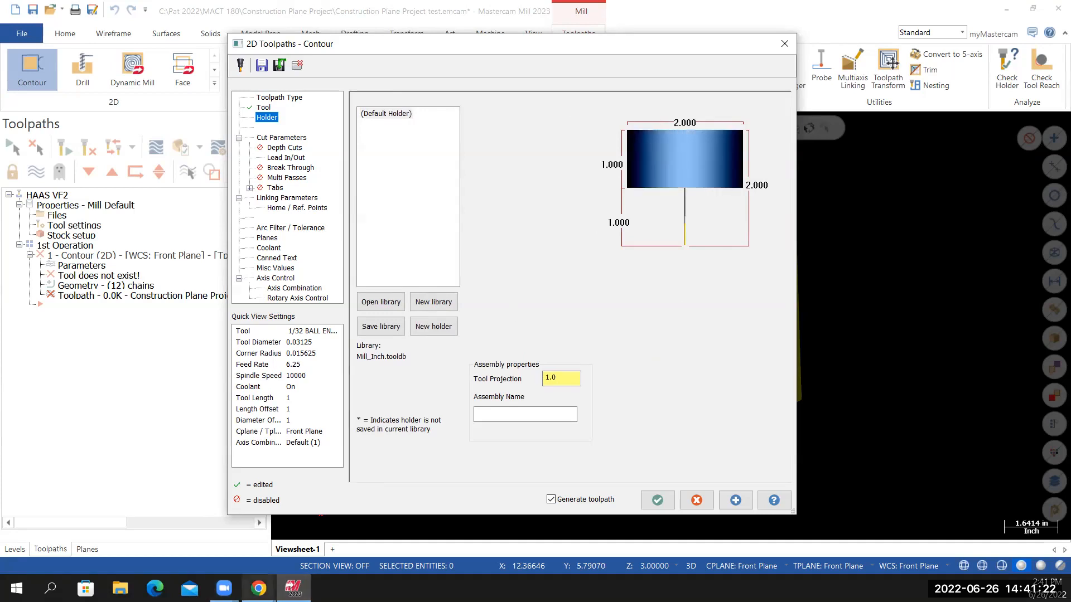
pyautogui.click(253, 587)
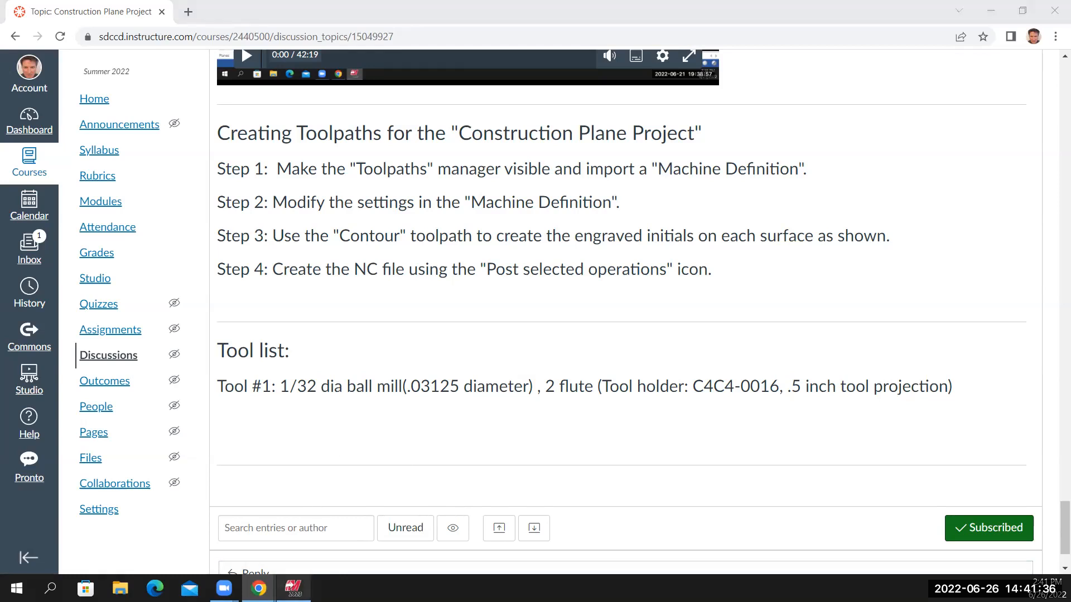
pyautogui.click(293, 588)
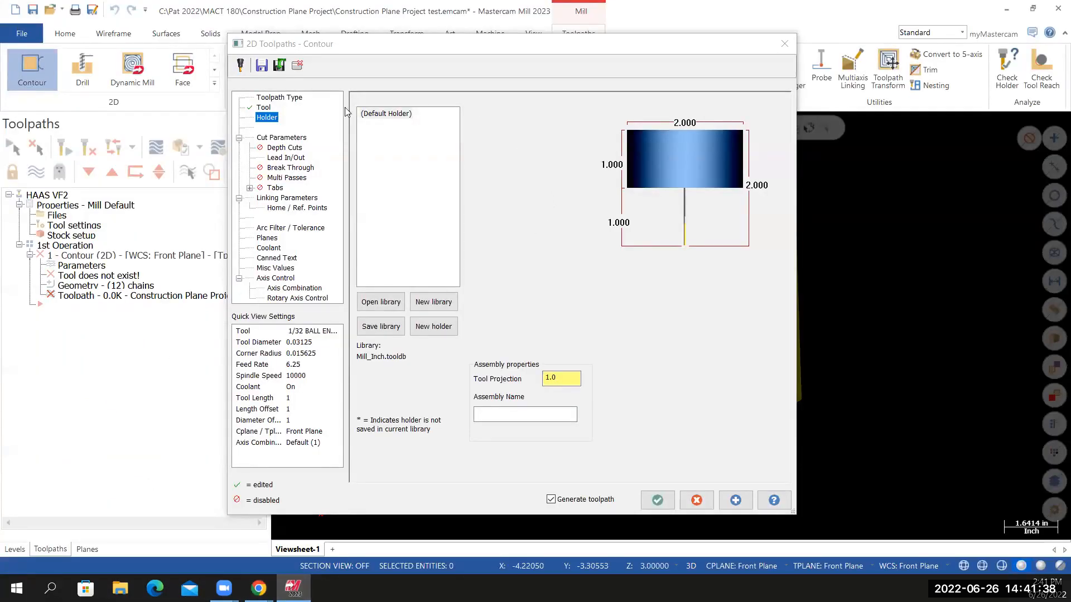
pyautogui.click(390, 304)
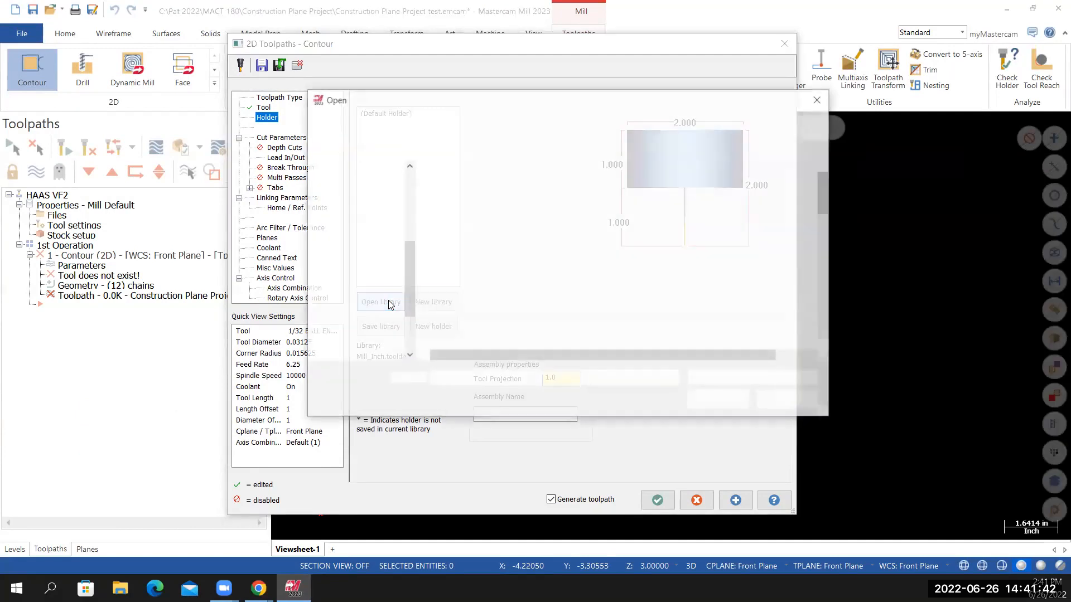
pyautogui.moveTo(826, 189); pyautogui.dragTo(829, 230)
pyautogui.scroll(2, 552, 229)
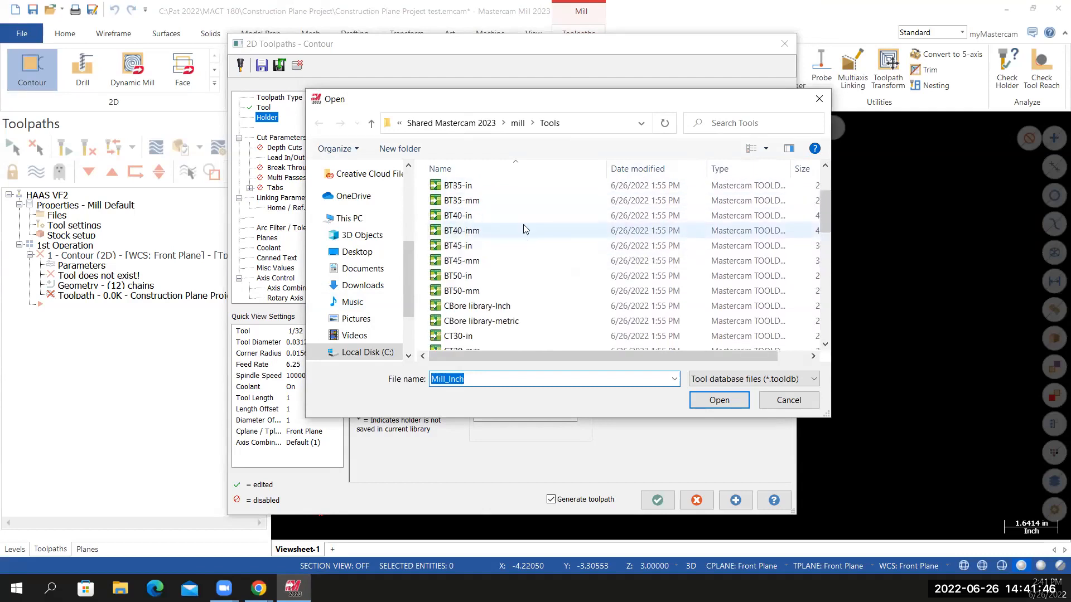
pyautogui.scroll(1, 518, 234)
pyautogui.scroll(-2, 511, 256)
pyautogui.scroll(1, 511, 256)
pyautogui.scroll(-1, 490, 278)
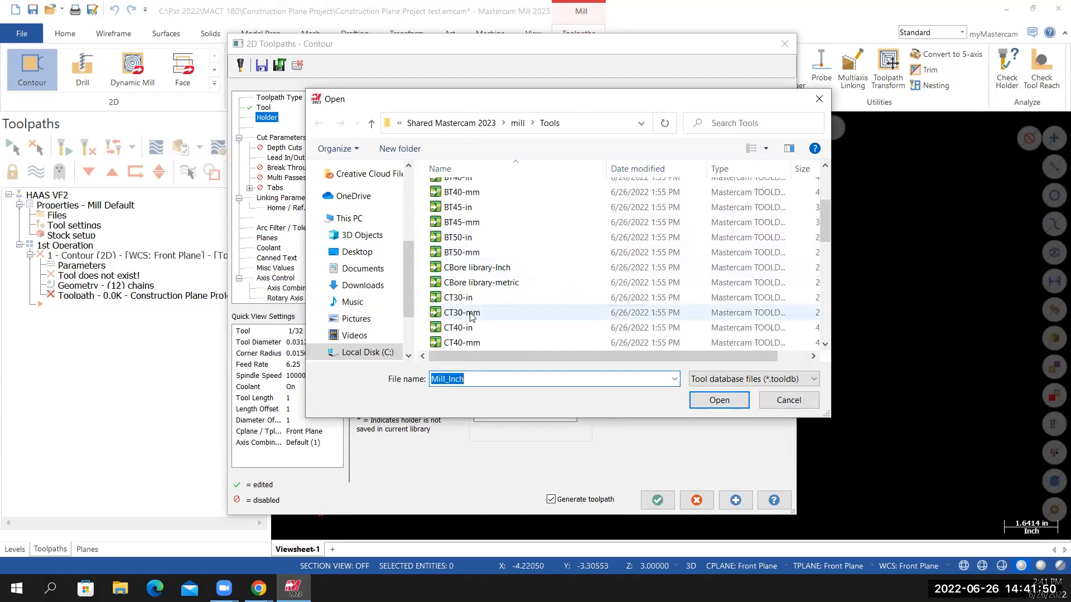
pyautogui.click(461, 330)
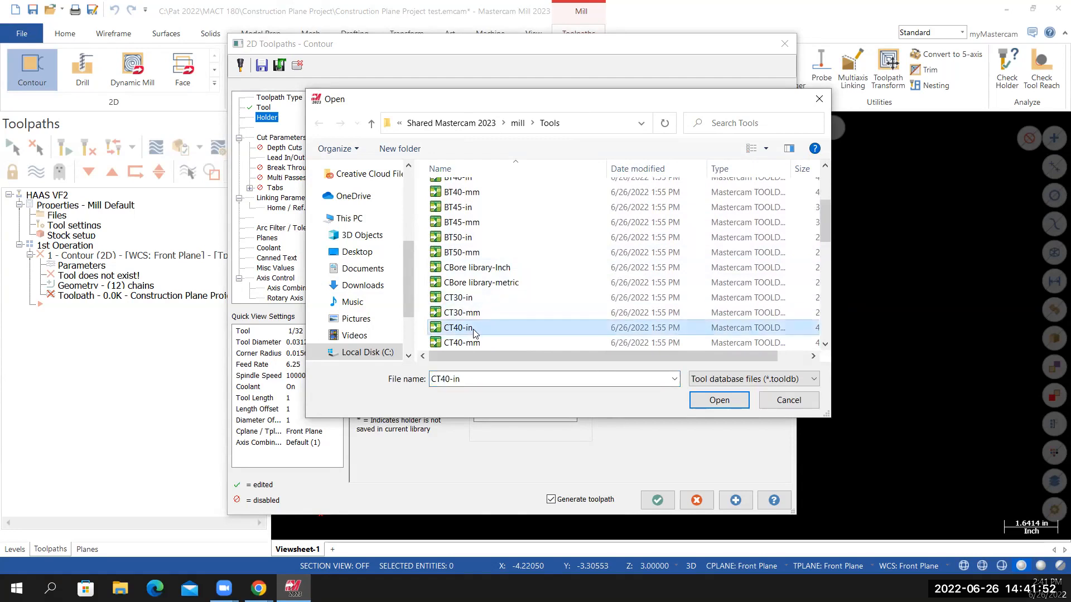
pyautogui.click(719, 399)
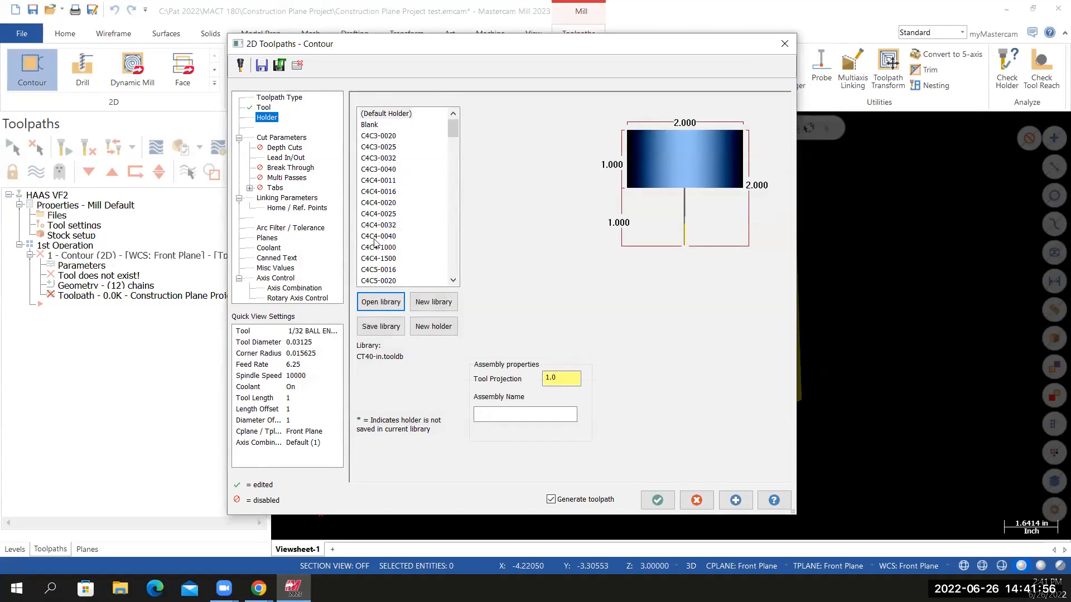
# Choose the C4C4-0016 holder and set the tool projection to 0.5.
pyautogui.click(382, 192)
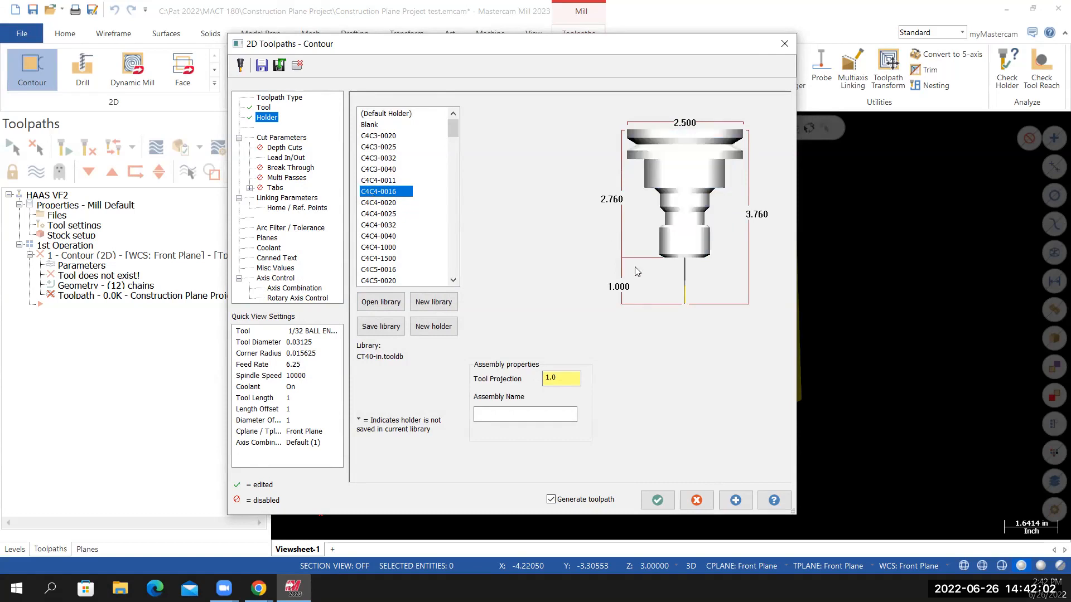
pyautogui.doubleClick(549, 378)
pyautogui.press('BackSpace')
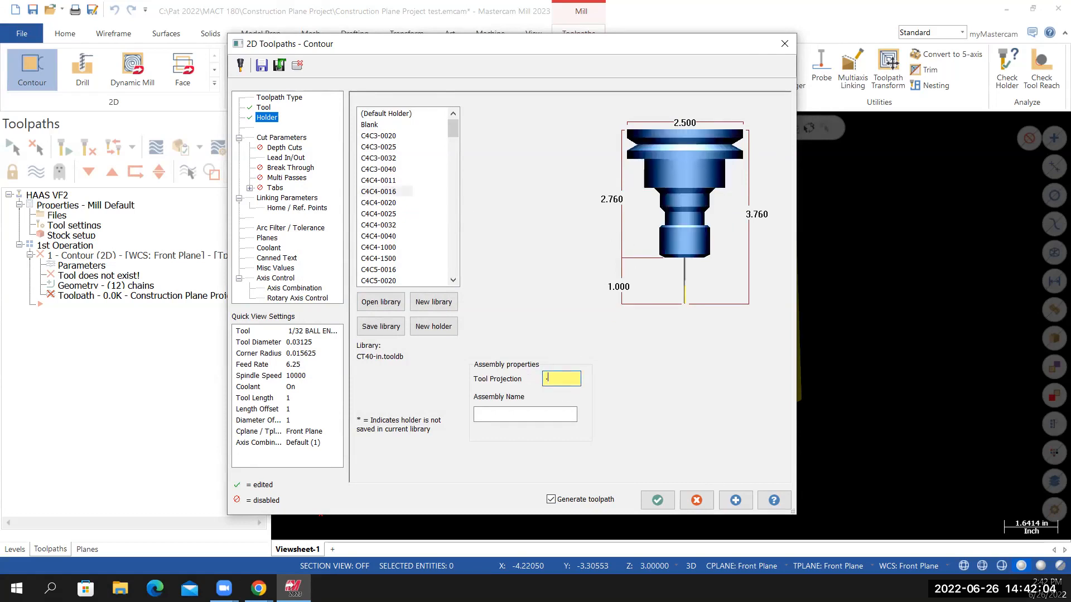
pyautogui.press('Return')
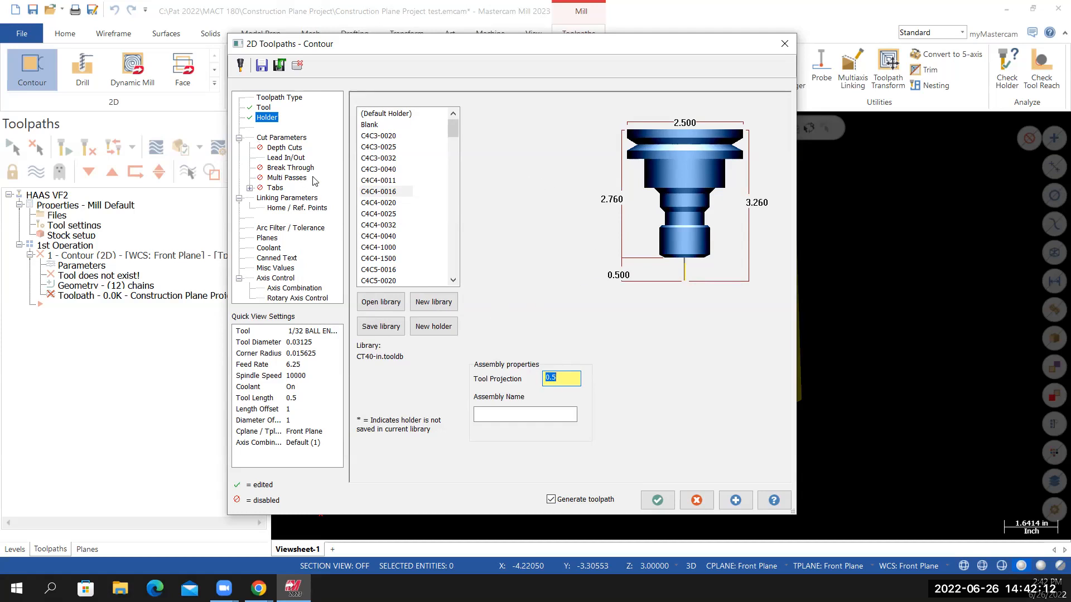
# Set the contour's compensation type to Off and disable Lead In/Out, leaving depth cuts off.
pyautogui.click(299, 139)
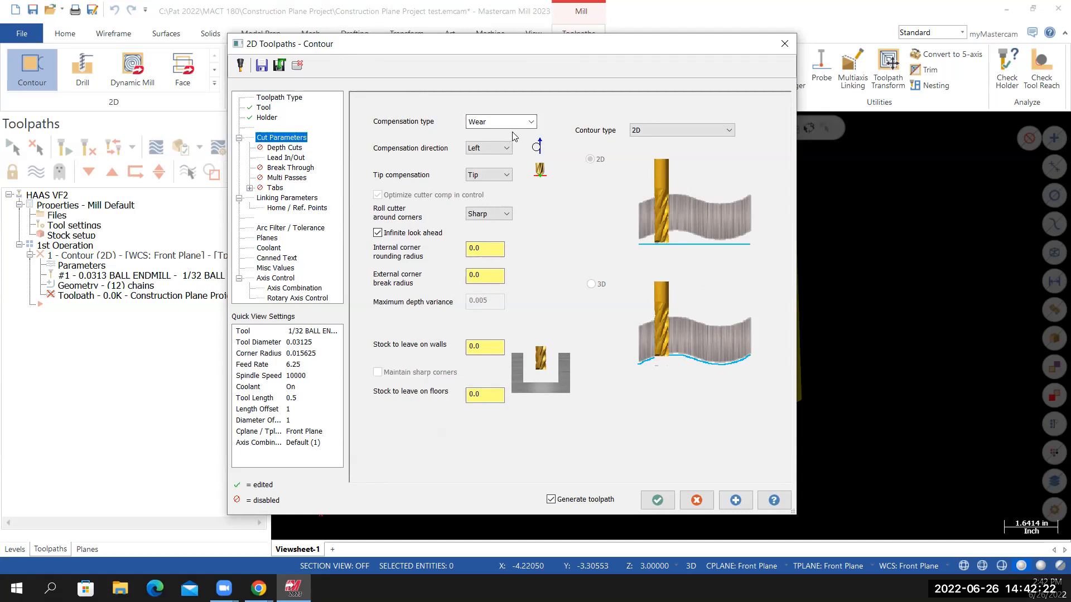
pyautogui.click(531, 122)
pyautogui.click(485, 178)
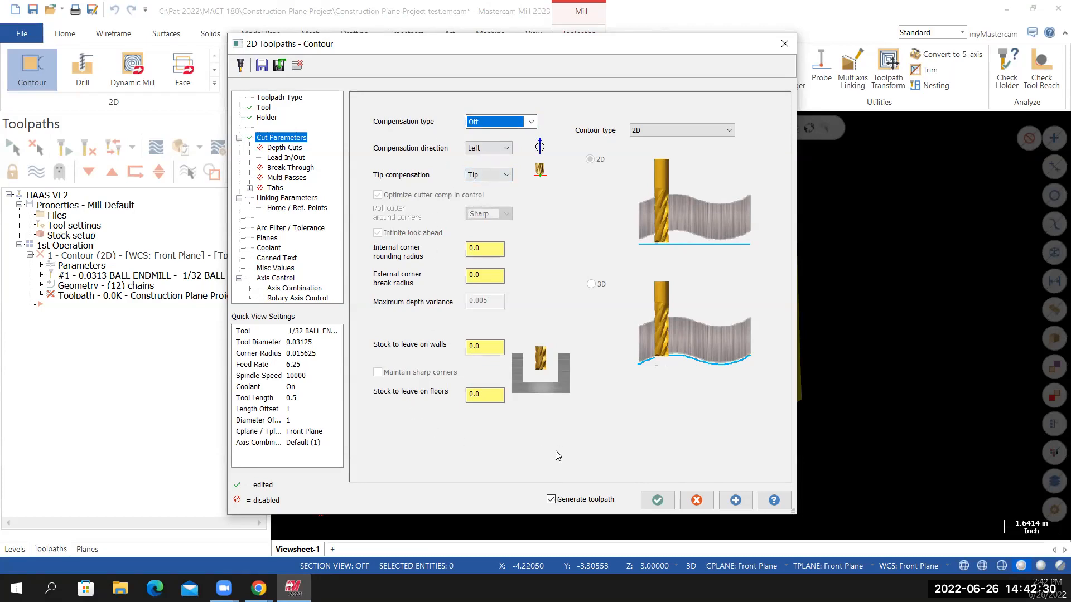
pyautogui.click(296, 149)
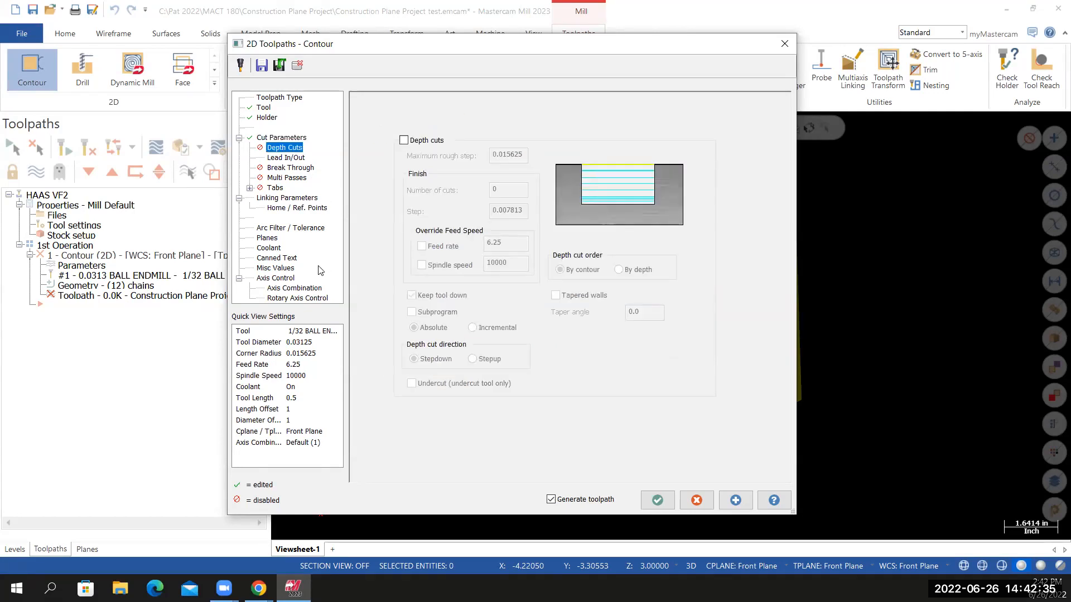
pyautogui.click(297, 159)
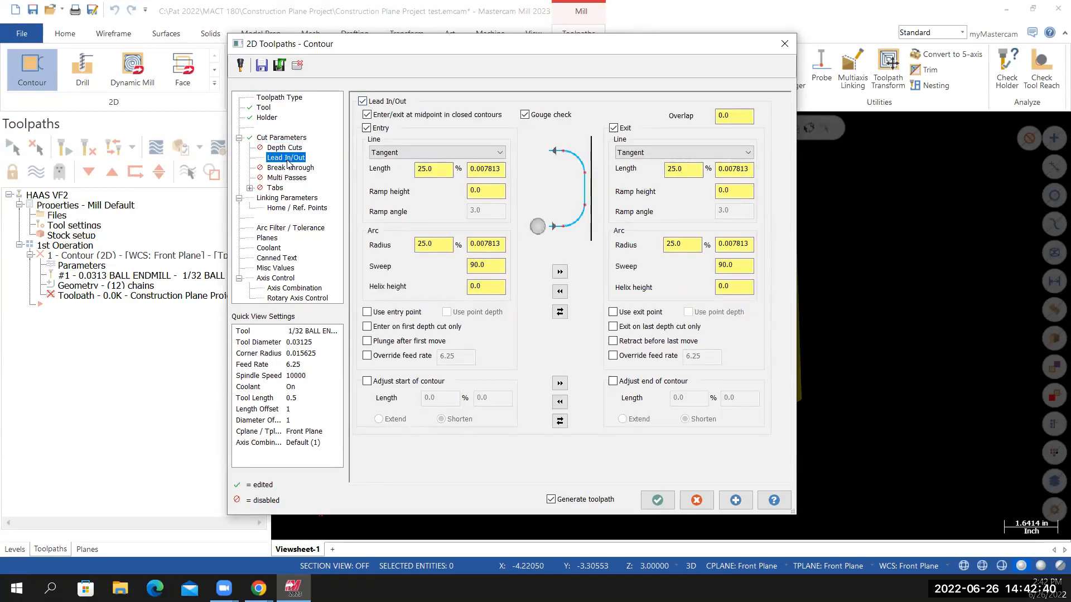
pyautogui.click(362, 101)
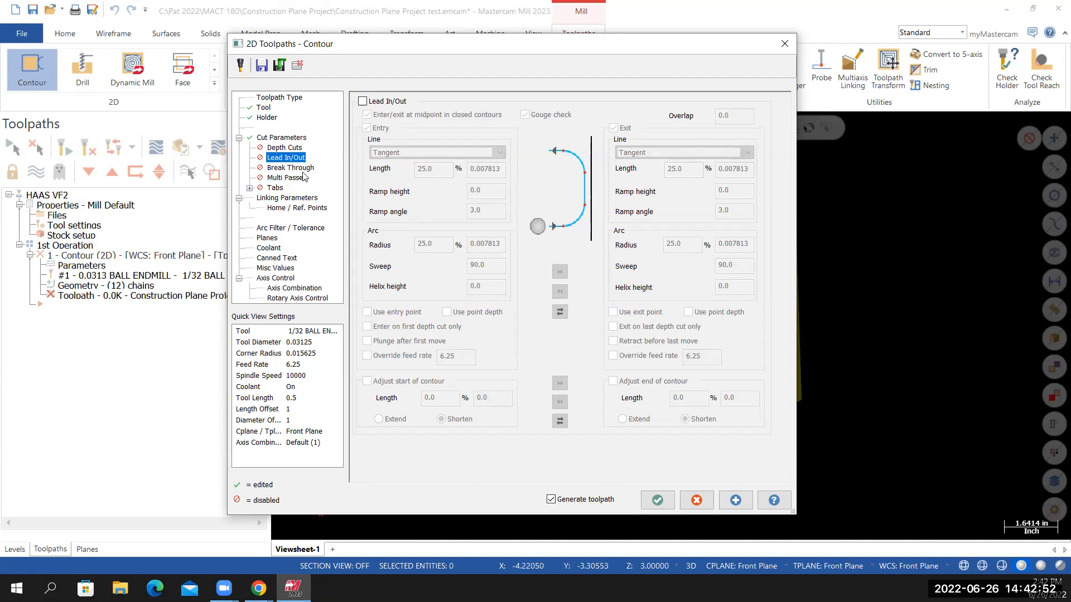
# Set the absolute clearance height to 2 and use clearance only at the start and end of the operation.
pyautogui.click(278, 199)
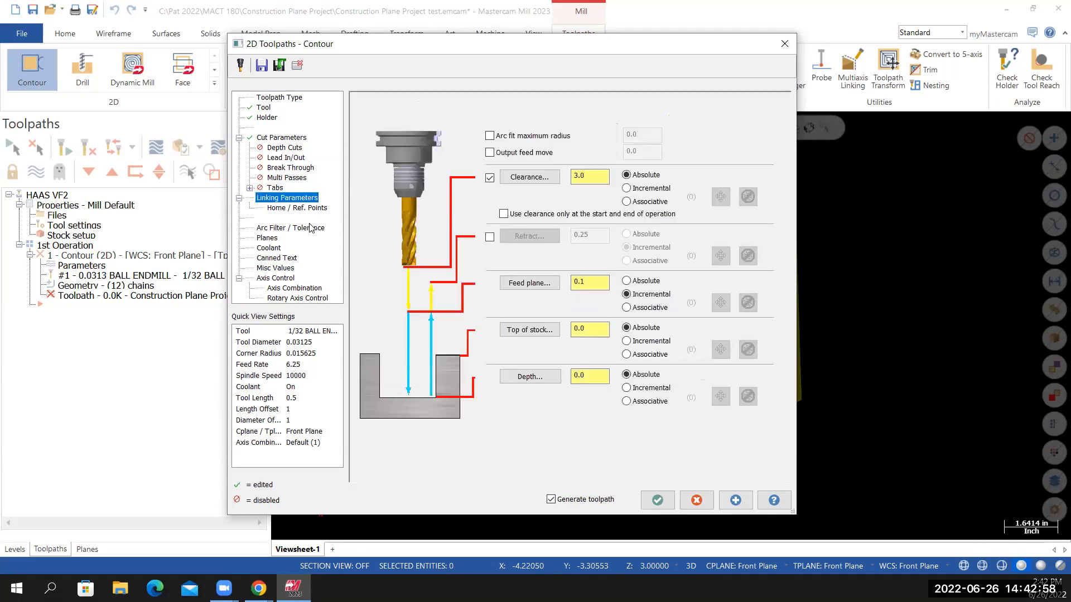
pyautogui.click(490, 177)
pyautogui.click(490, 178)
pyautogui.moveTo(530, 180); pyautogui.dragTo(534, 190)
pyautogui.write('2')
pyautogui.press('Return')
pyautogui.click(504, 216)
# Enable an incremental retract height of .1 and set the incremental feed plane to .05.
pyautogui.click(489, 237)
pyautogui.doubleClick(586, 235)
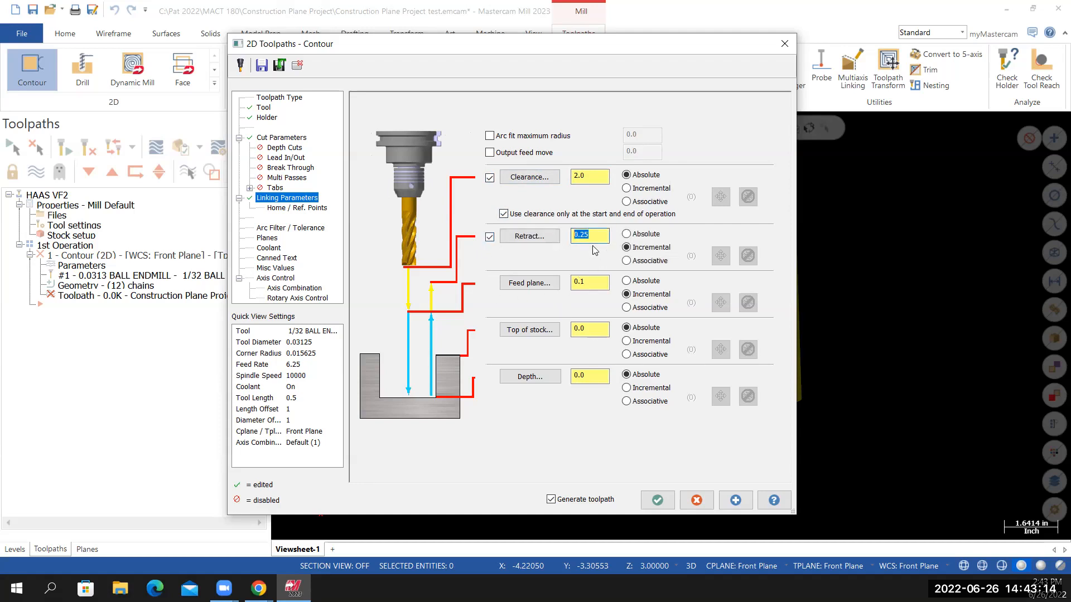
pyautogui.write('.1')
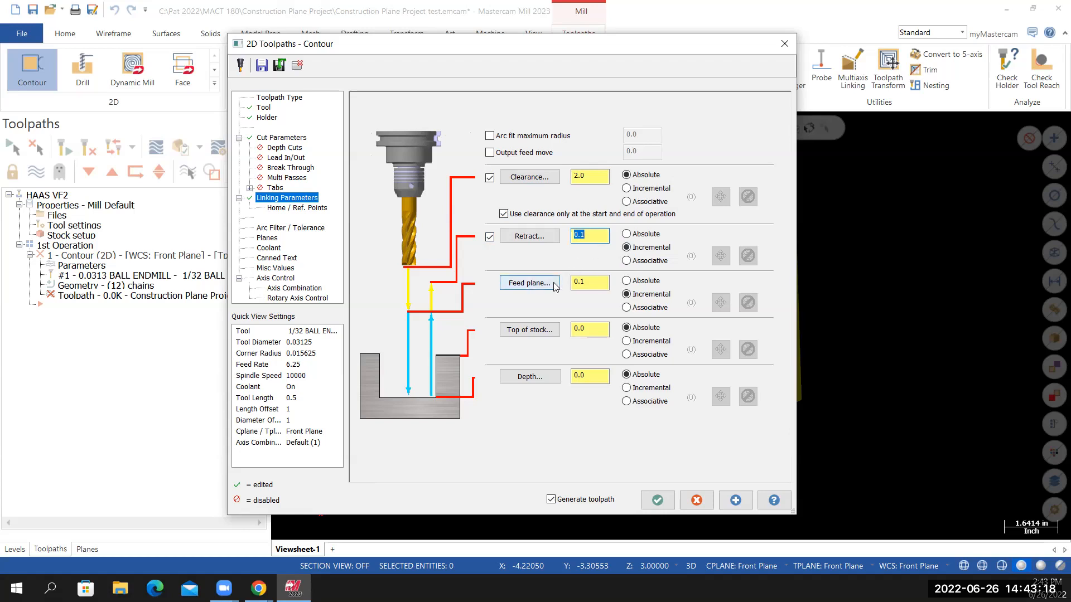
pyautogui.doubleClick(585, 281)
pyautogui.write('.05')
pyautogui.press('Return')
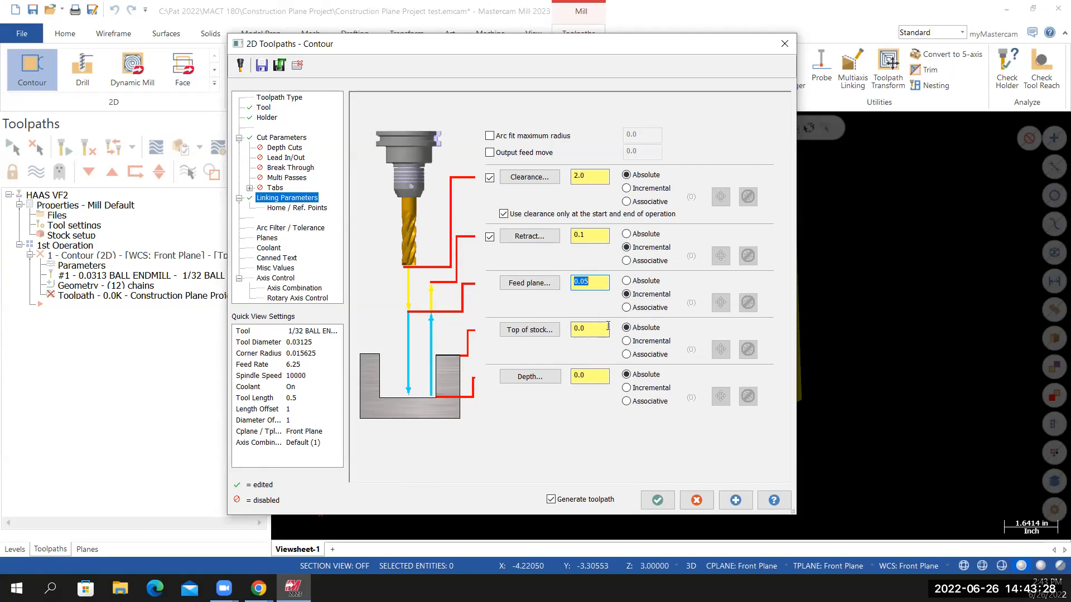
# Pick the front face's upper corner as top of stock, set the absolute depth to -.005, and generate the toolpath.
pyautogui.click(533, 330)
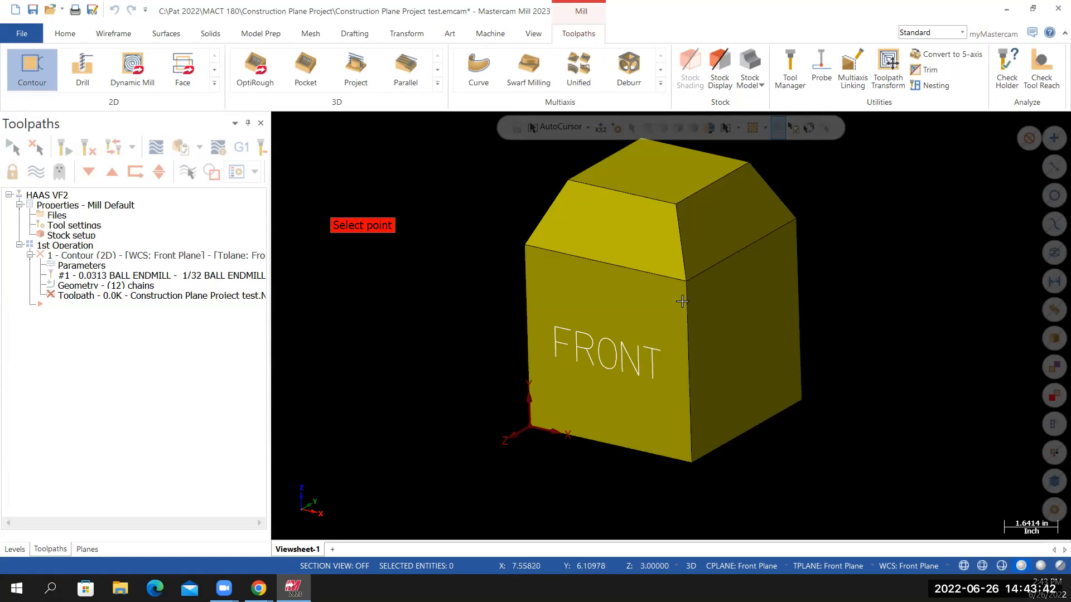
pyautogui.click(688, 285)
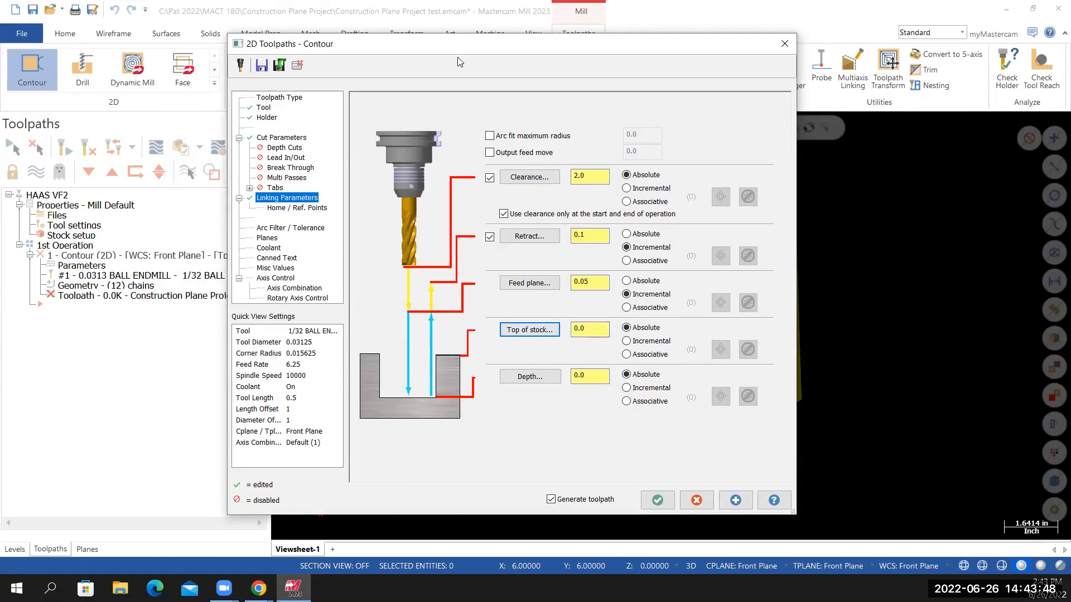
pyautogui.moveTo(478, 45); pyautogui.dragTo(529, 49)
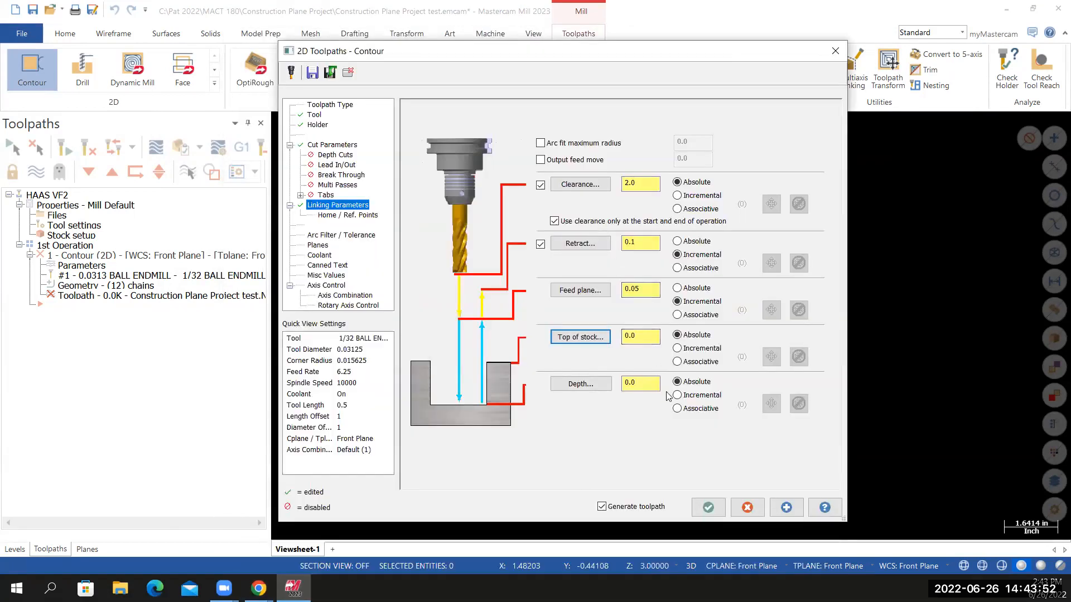
pyautogui.click(631, 382)
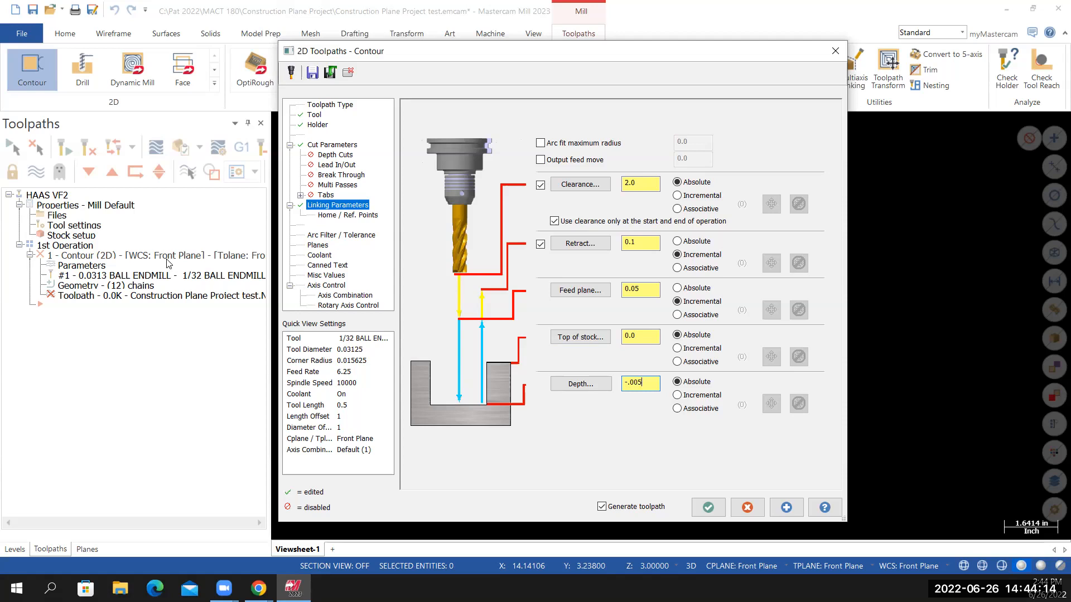
pyautogui.click(707, 508)
# Examine the generated engraving toolpath on the FRONT text from several angles, including its entry, retract and linking moves.
pyautogui.moveTo(535, 355); pyautogui.dragTo(636, 282, button='middle')
pyautogui.scroll(4, 636, 282)
pyautogui.moveTo(568, 370); pyautogui.dragTo(510, 360, button='middle')
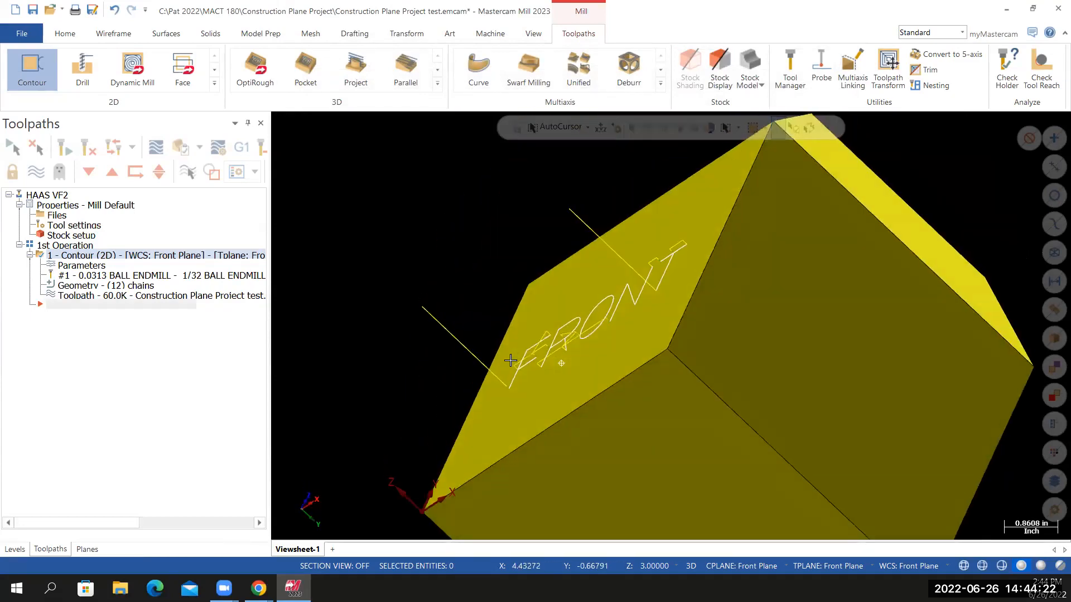
pyautogui.scroll(4, 524, 397)
pyautogui.moveTo(467, 437); pyautogui.dragTo(490, 381, button='middle')
pyautogui.scroll(2, 495, 390)
pyautogui.moveTo(478, 393)
pyautogui.mouseDown(button='middle')
pyautogui.moveTo(410, 388)
pyautogui.moveTo(530, 413)
pyautogui.moveTo(604, 395)
pyautogui.moveTo(696, 402)
pyautogui.moveTo(762, 442)
pyautogui.moveTo(810, 401)
pyautogui.moveTo(808, 382)
pyautogui.moveTo(812, 397)
pyautogui.moveTo(755, 438)
pyautogui.moveTo(791, 440)
pyautogui.moveTo(731, 432)
pyautogui.moveTo(788, 430)
pyautogui.moveTo(725, 429)
pyautogui.mouseUp(button='middle')
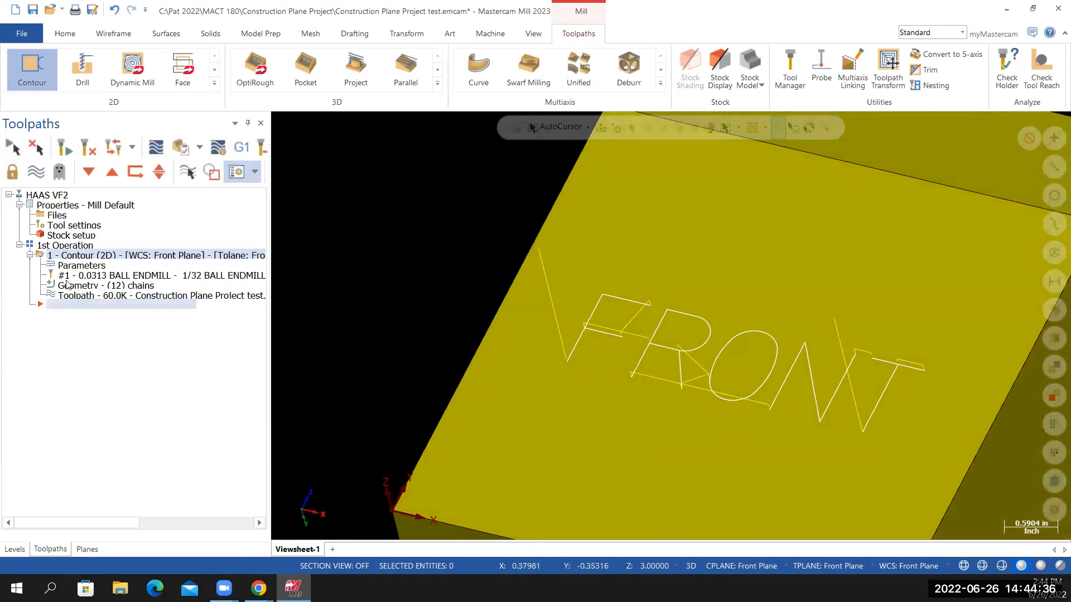
# Open a backplot of the FRONT contour operation and play the tool motion over the front face.
pyautogui.click(156, 148)
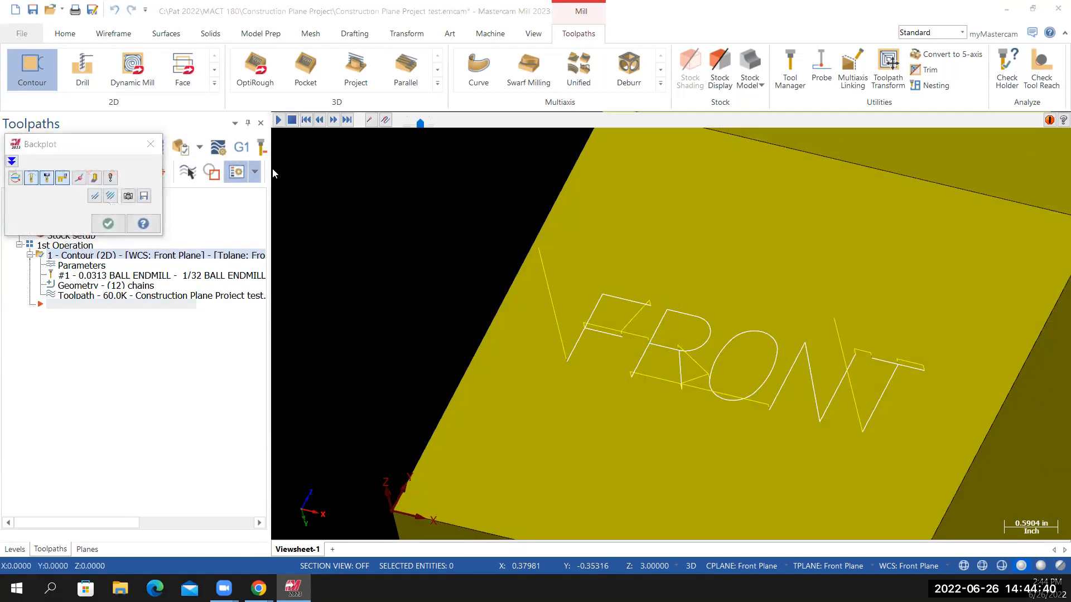
pyautogui.click(150, 144)
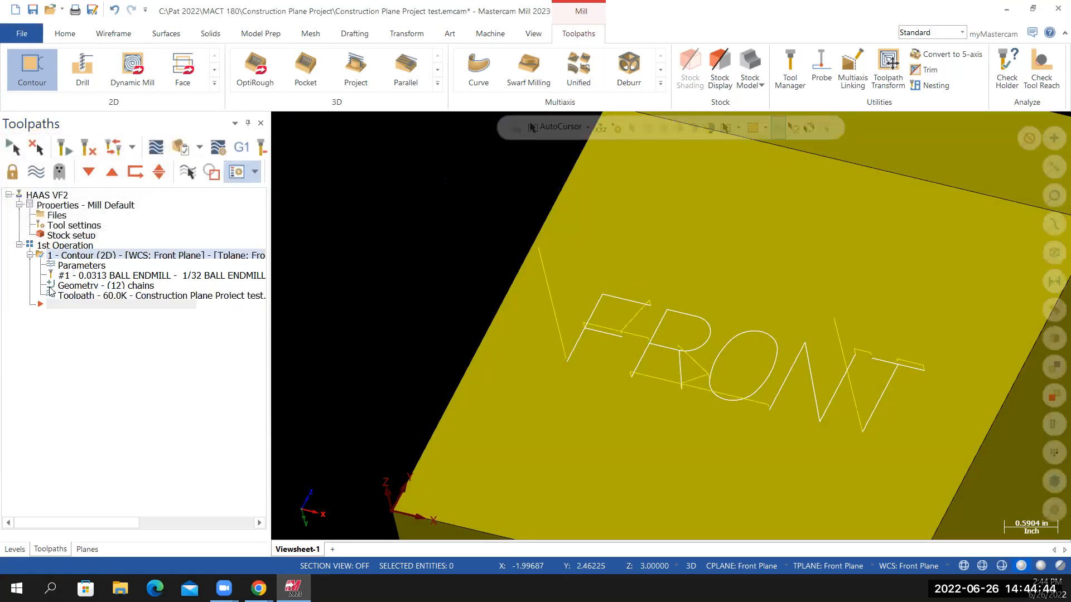
pyautogui.click(157, 148)
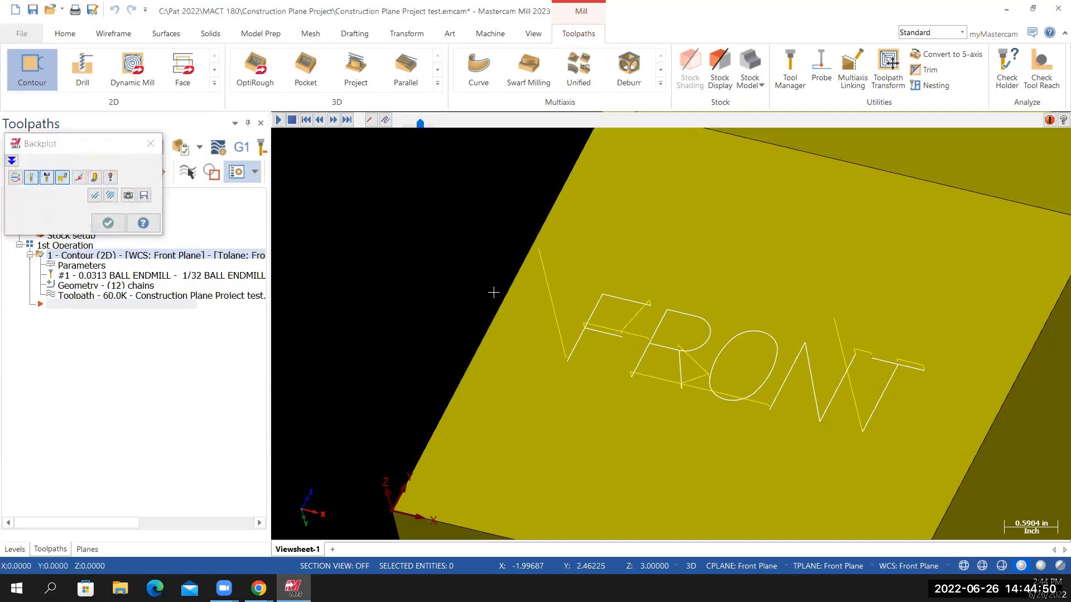
pyautogui.moveTo(488, 280); pyautogui.dragTo(361, 232, button='middle')
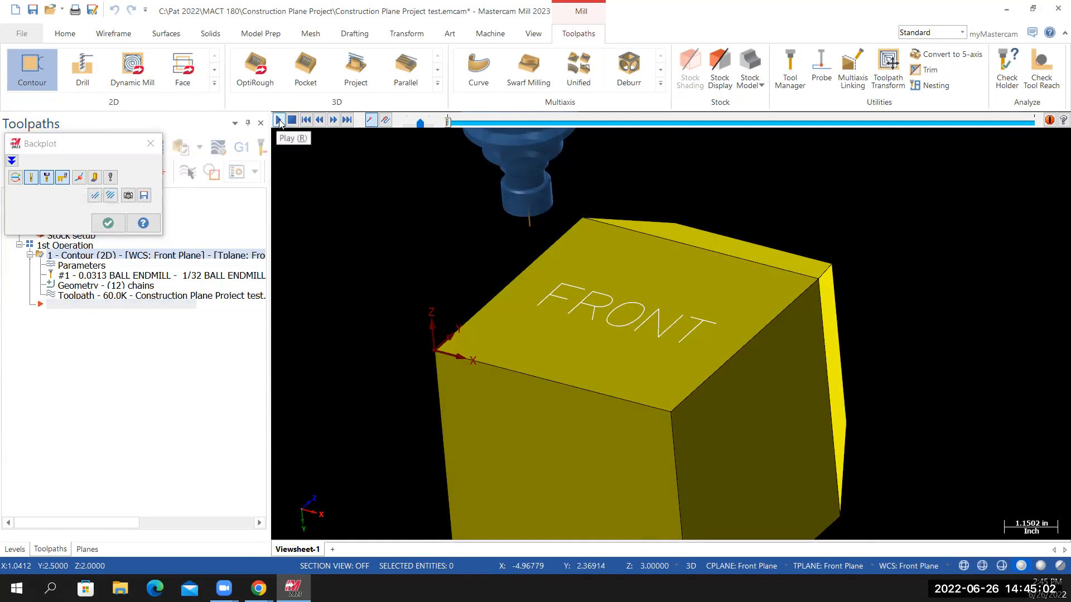
pyautogui.moveTo(160, 149); pyautogui.dragTo(250, 155)
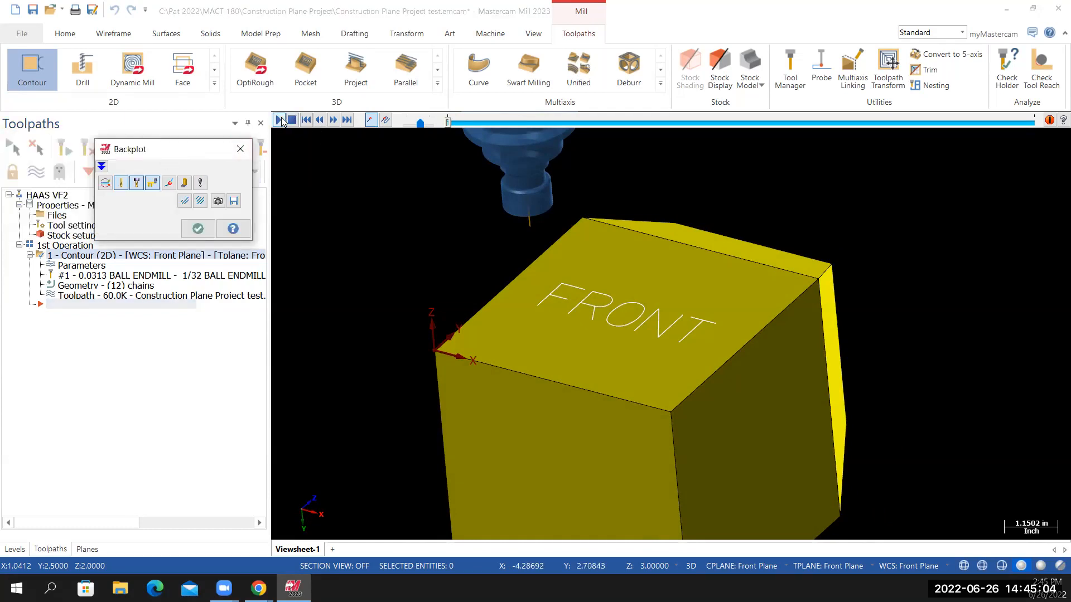
pyautogui.click(278, 121)
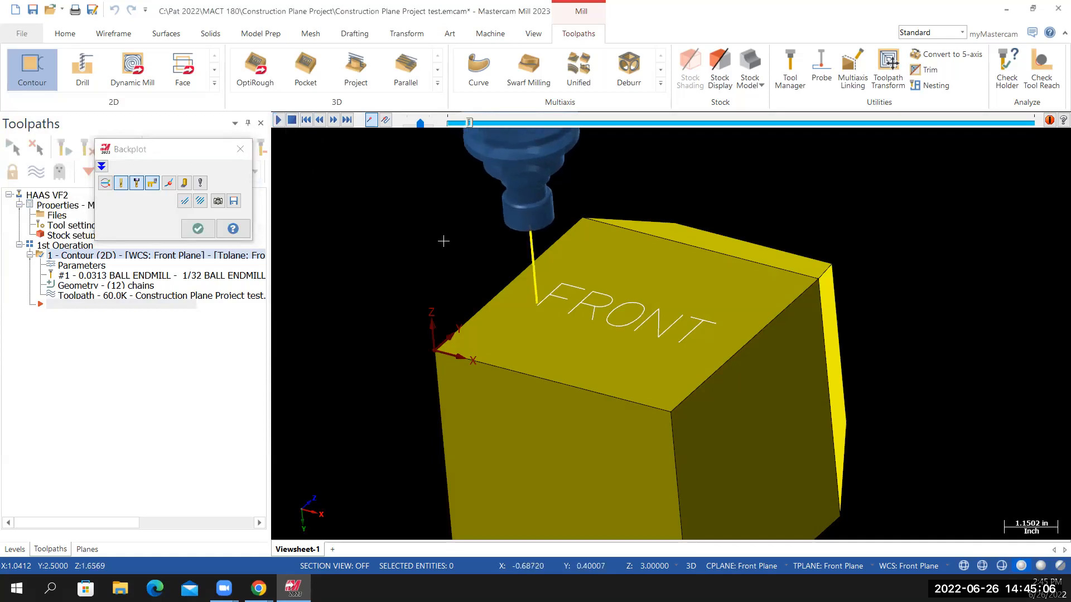
# Follow the tool up close through each FRONT letter to the end of the simulation, and close the backplot.
pyautogui.scroll(3, 562, 328)
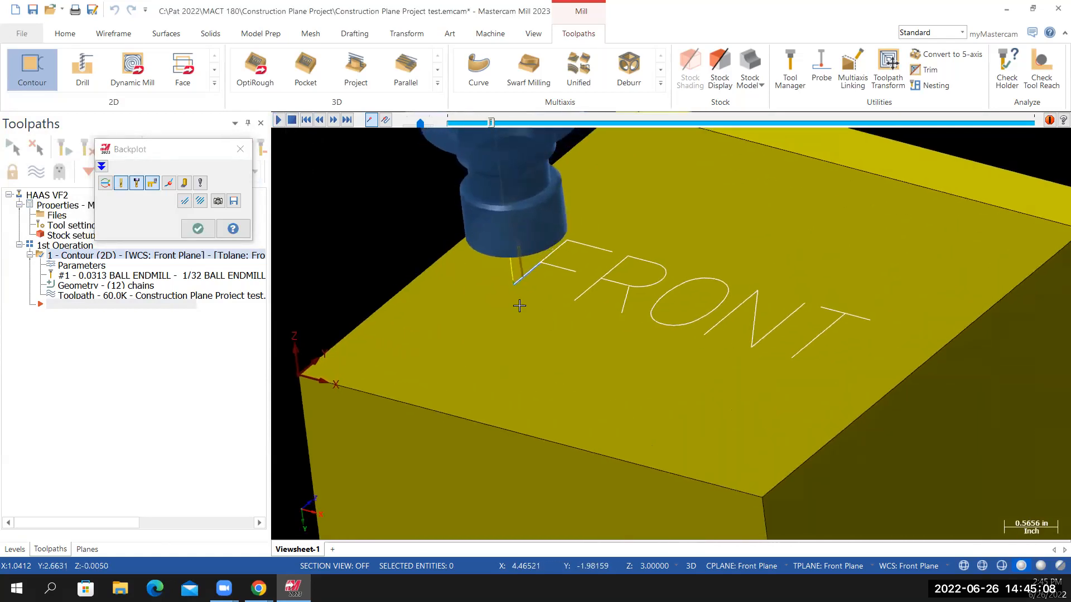
pyautogui.scroll(1, 520, 301)
pyautogui.scroll(4, 686, 325)
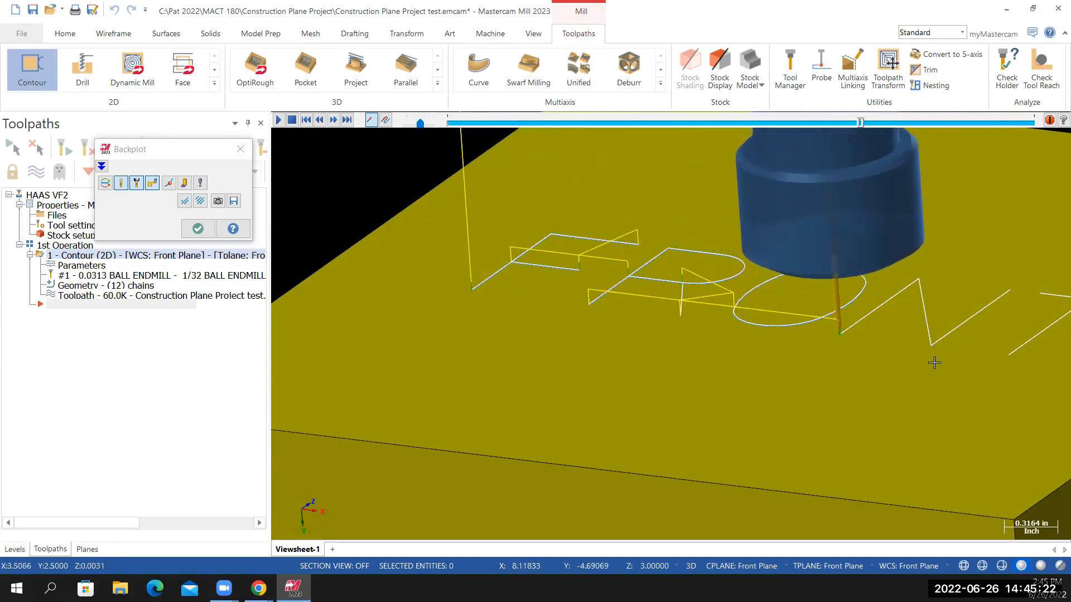
pyautogui.scroll(-2, 967, 358)
pyautogui.scroll(2, 1054, 365)
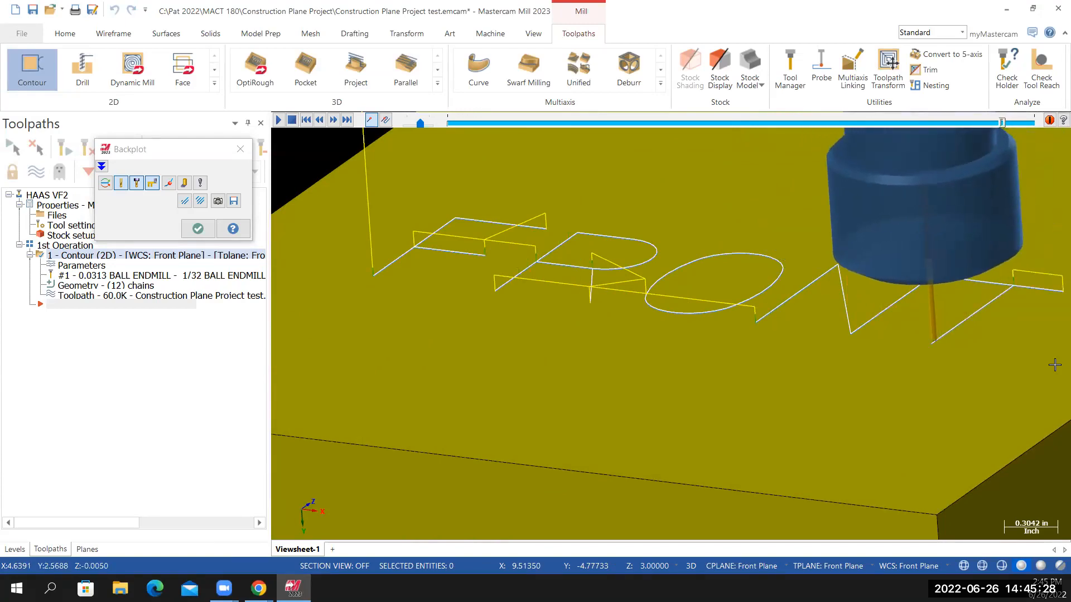
pyautogui.moveTo(610, 246); pyautogui.dragTo(625, 279, button='middle')
pyautogui.scroll(-3, 602, 297)
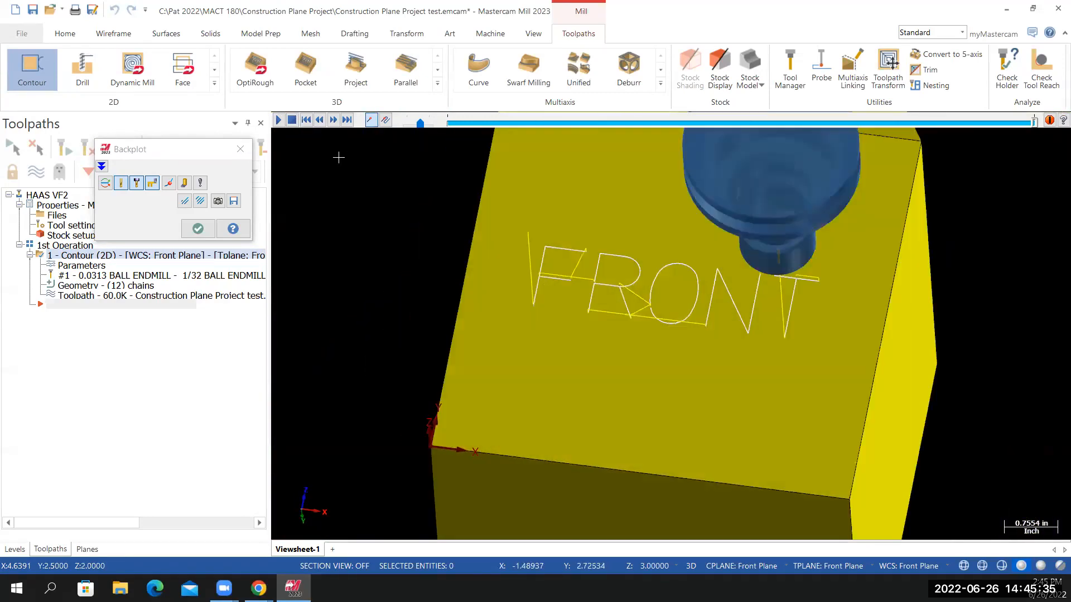
pyautogui.click(240, 150)
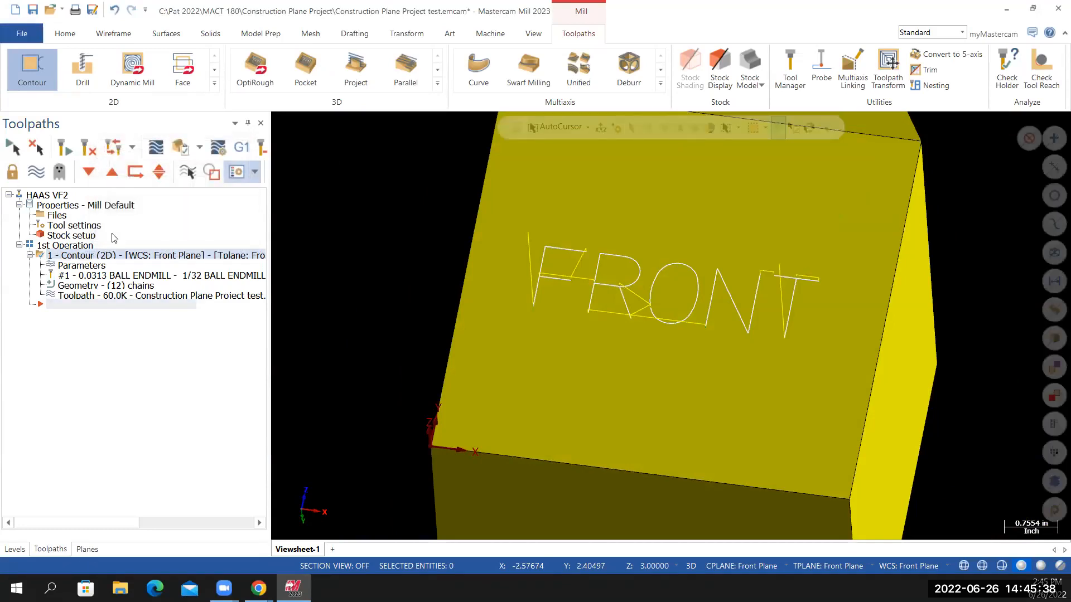
# Open the machine group's file settings, review the output and numbering settings, and briefly view the machine definition.
pyautogui.click(55, 217)
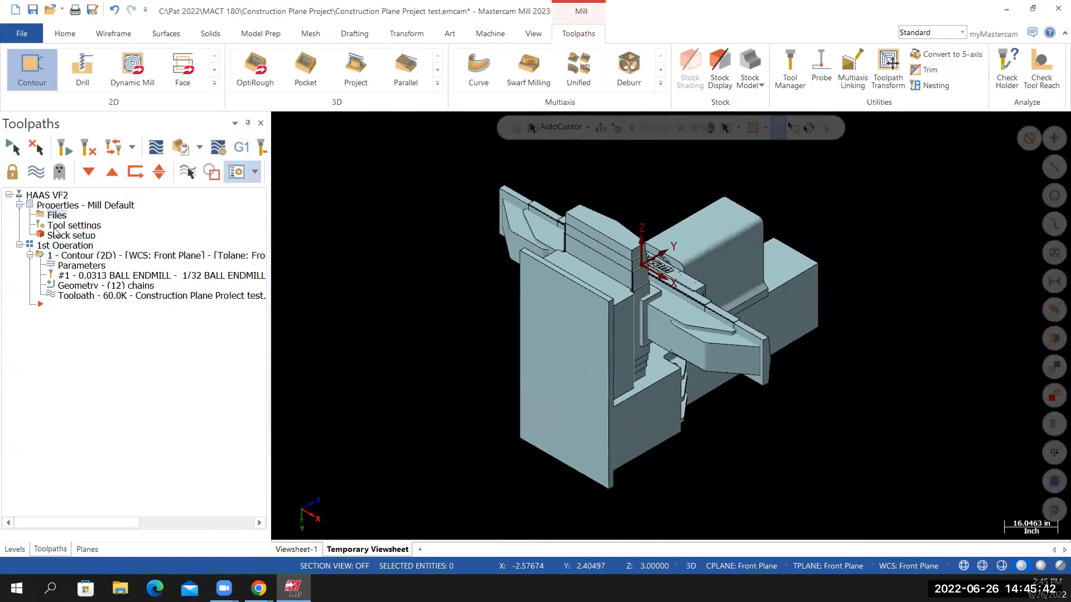
pyautogui.click(59, 218)
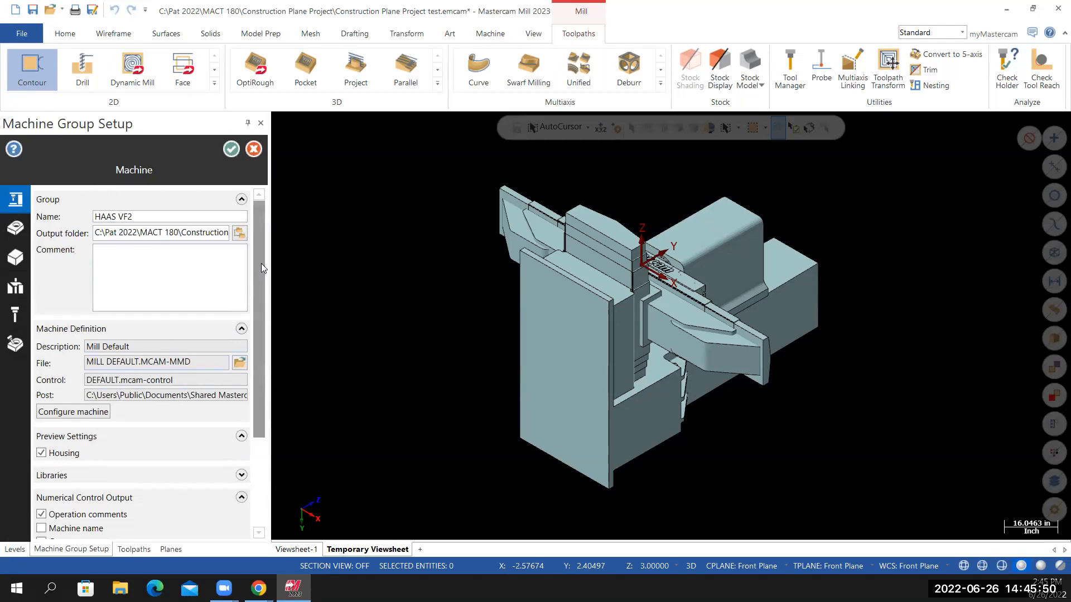
pyautogui.moveTo(263, 267); pyautogui.dragTo(256, 383)
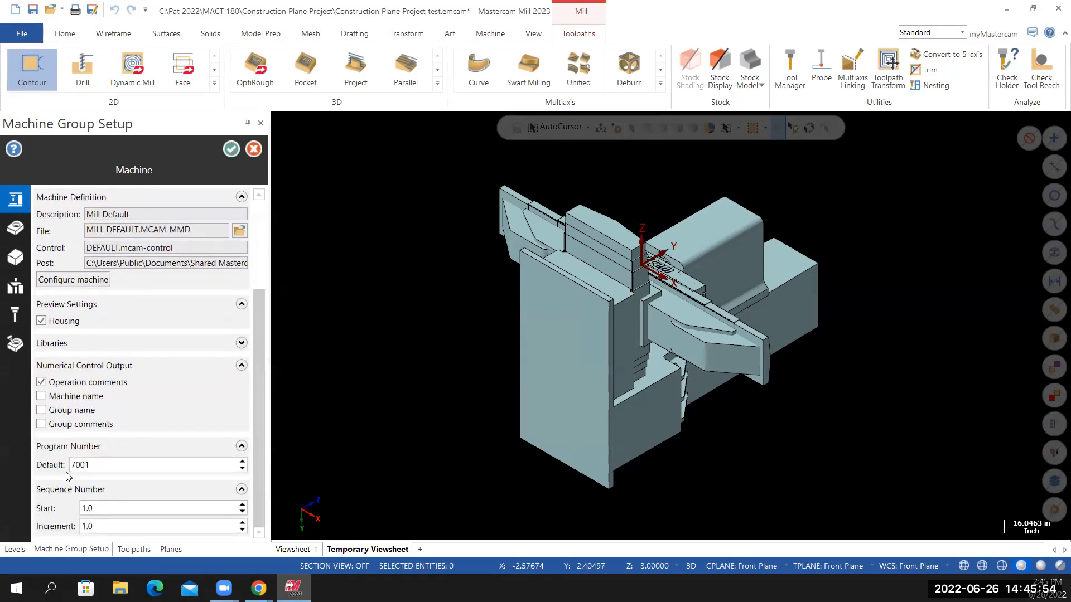
pyautogui.click(65, 282)
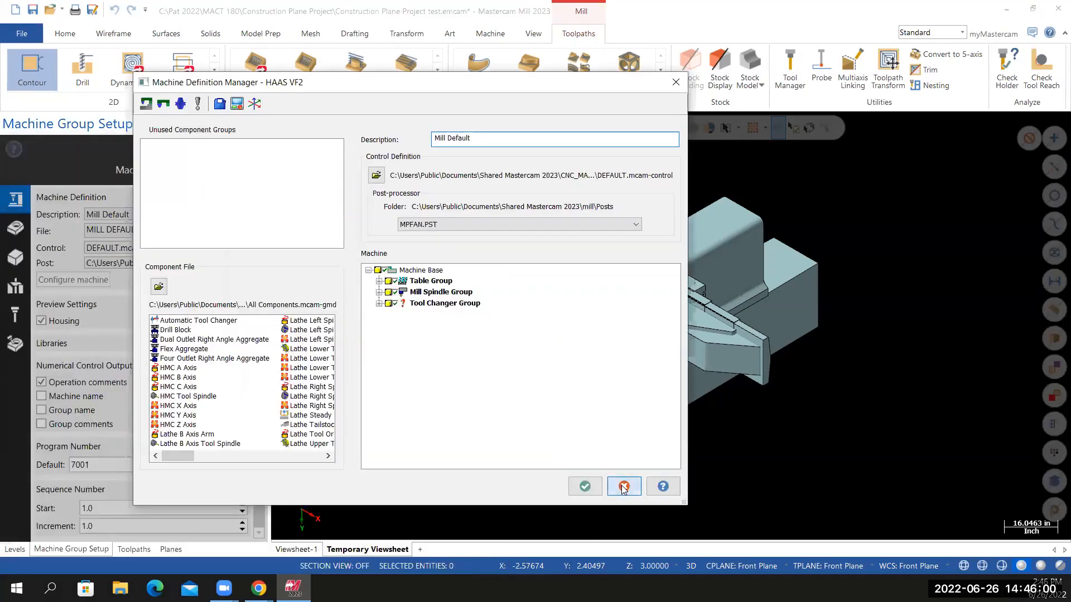
pyautogui.click(622, 483)
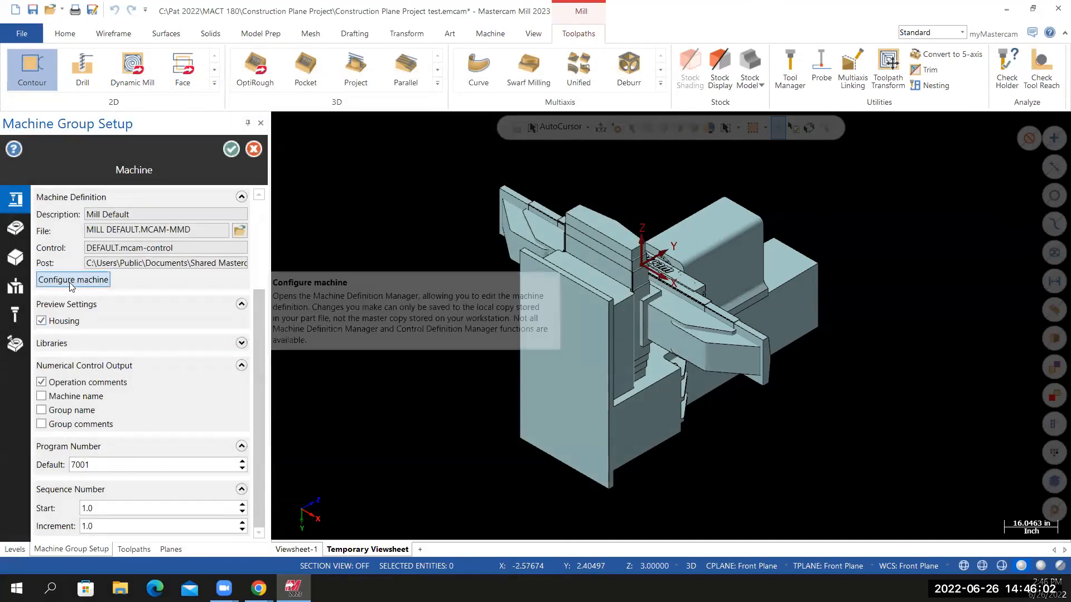
# Open the machine definition and expand the Mill Spindle Group down to the Tool Spindle component's parameters.
pyautogui.click(69, 281)
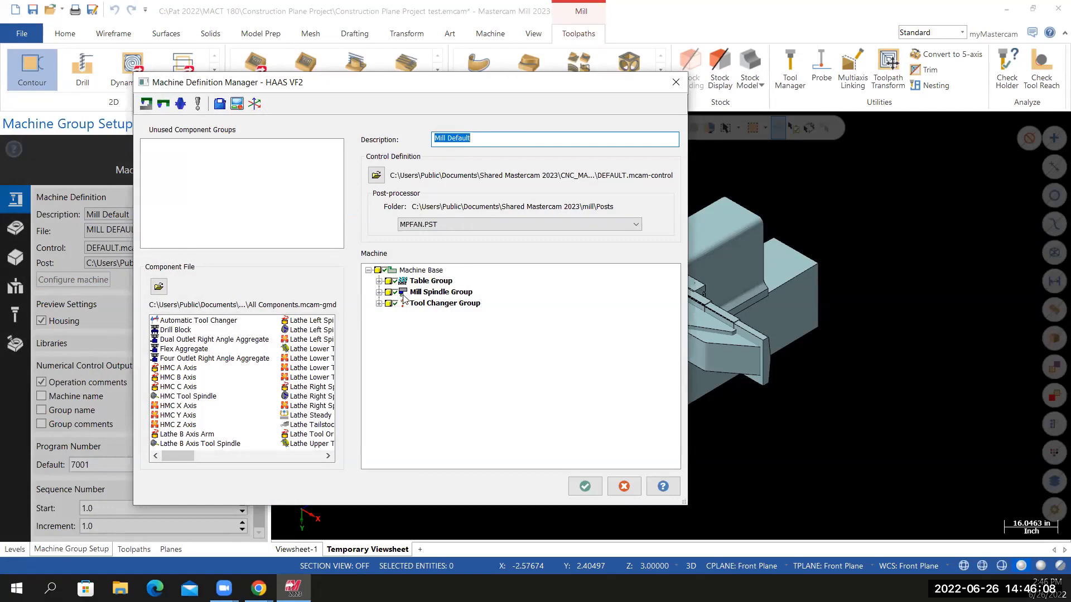
pyautogui.click(379, 292)
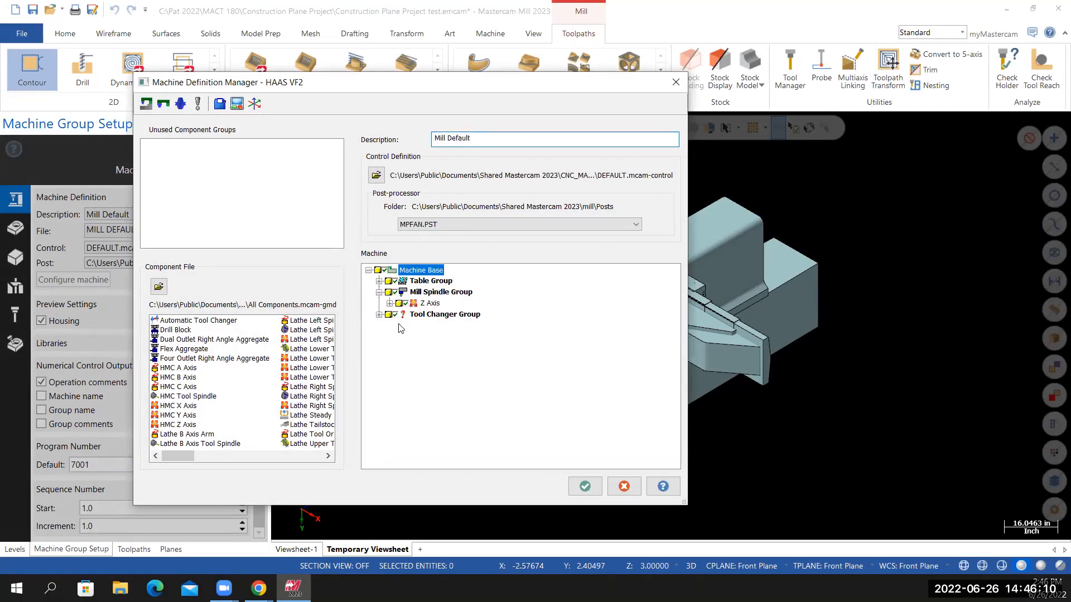
pyautogui.click(389, 303)
pyautogui.click(400, 314)
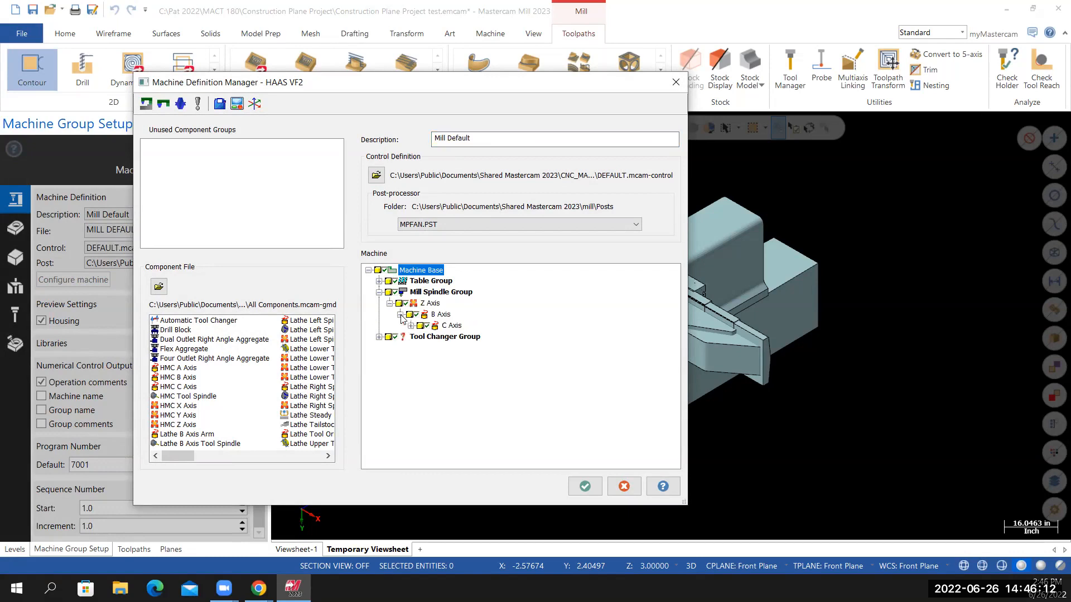
pyautogui.click(411, 326)
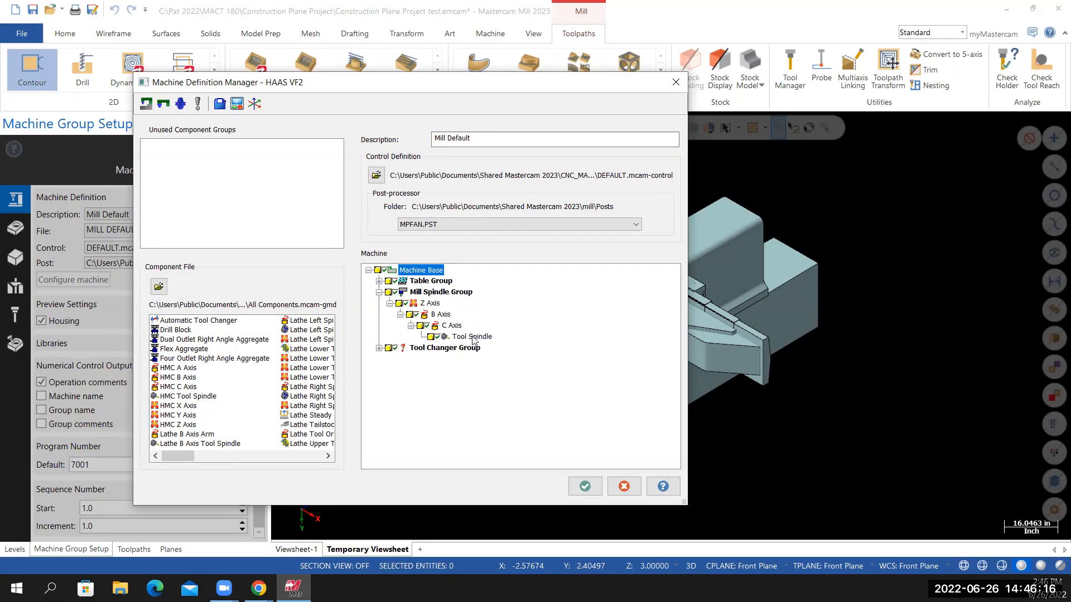
pyautogui.click(474, 338)
pyautogui.click(475, 338)
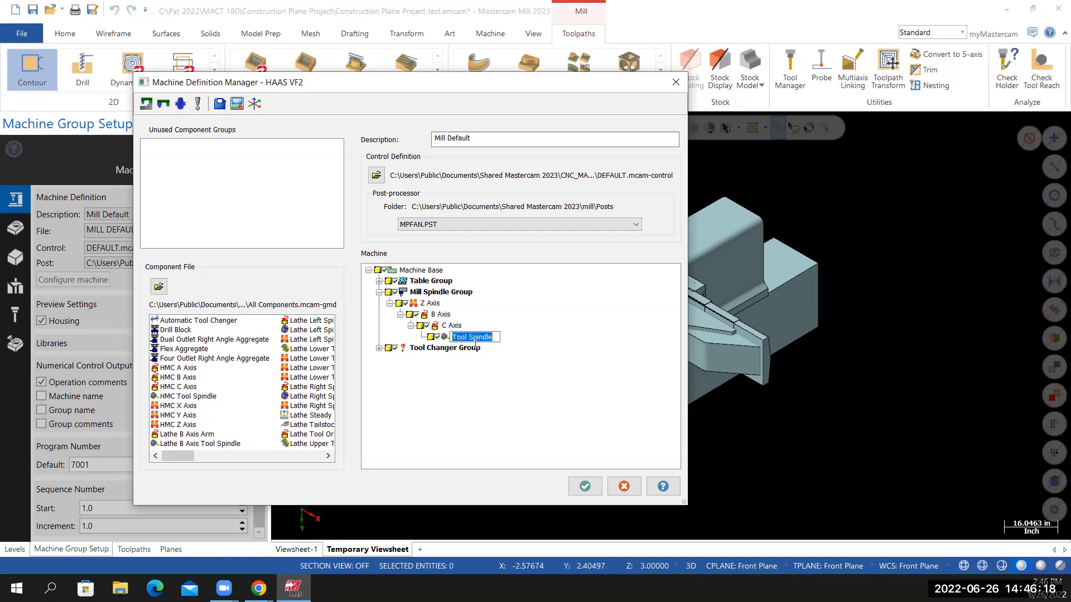
pyautogui.doubleClick(444, 338)
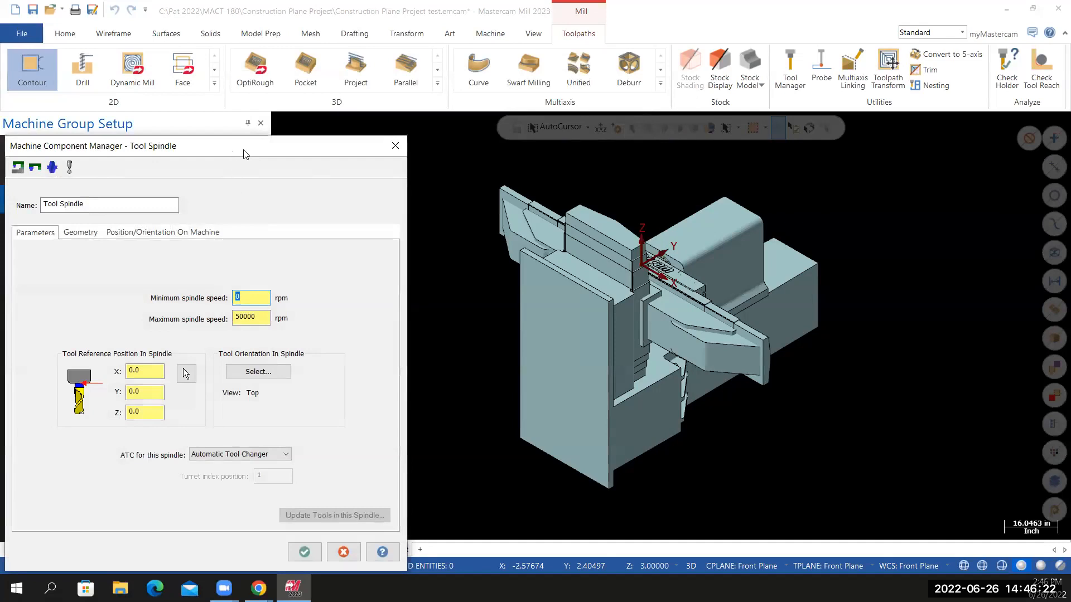
# Check the Tool Spindle's maximum spindle speed, and accept the component, machine definition and machine group setup.
pyautogui.moveTo(246, 154); pyautogui.dragTo(534, 93)
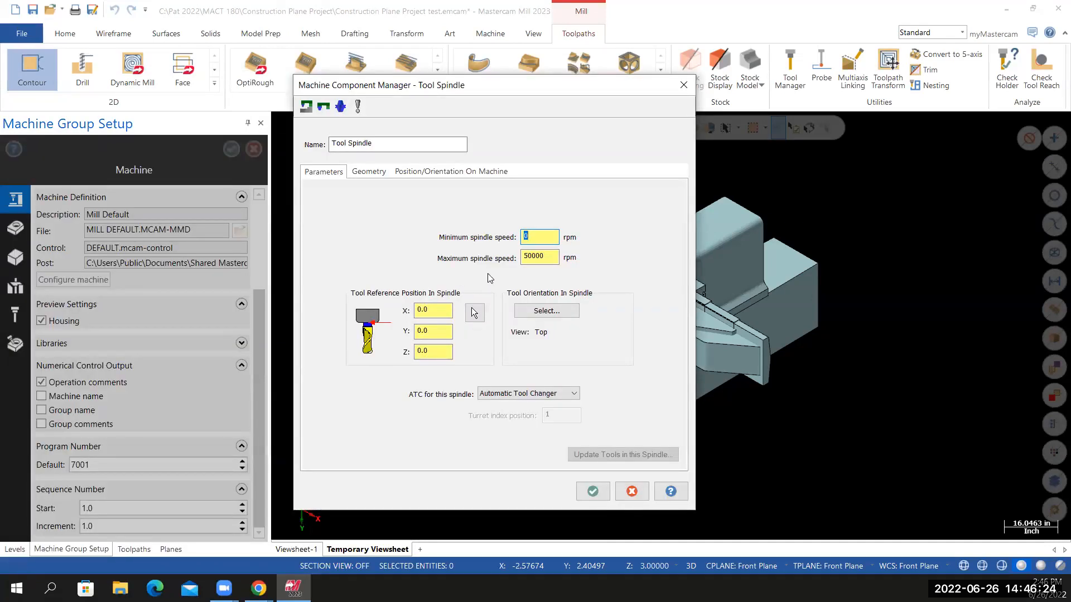
pyautogui.moveTo(539, 256); pyautogui.dragTo(525, 290)
pyautogui.doubleClick(537, 256)
pyautogui.click(593, 492)
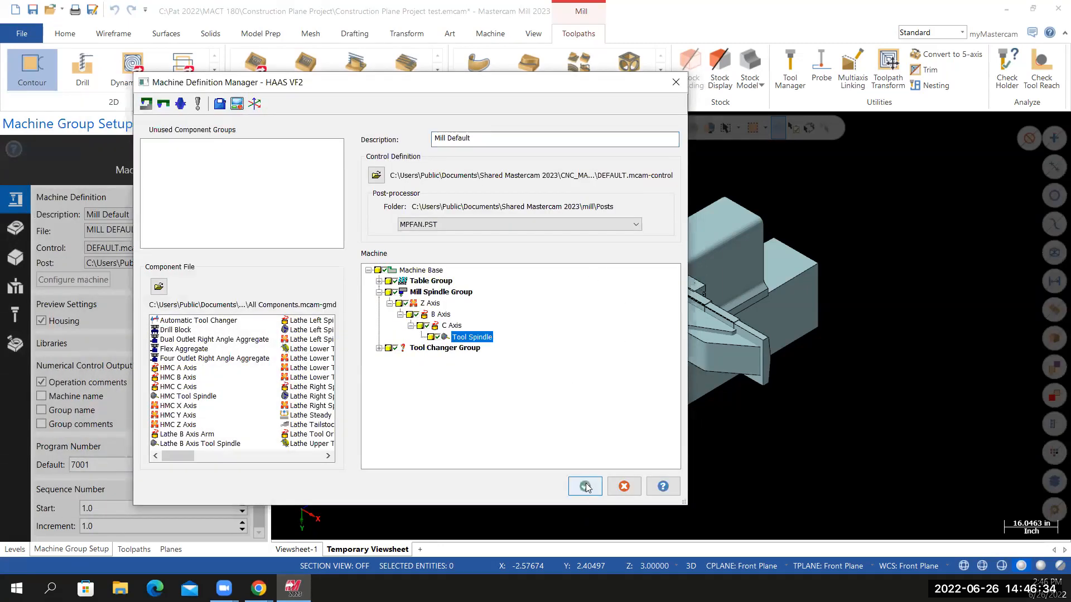
pyautogui.click(585, 487)
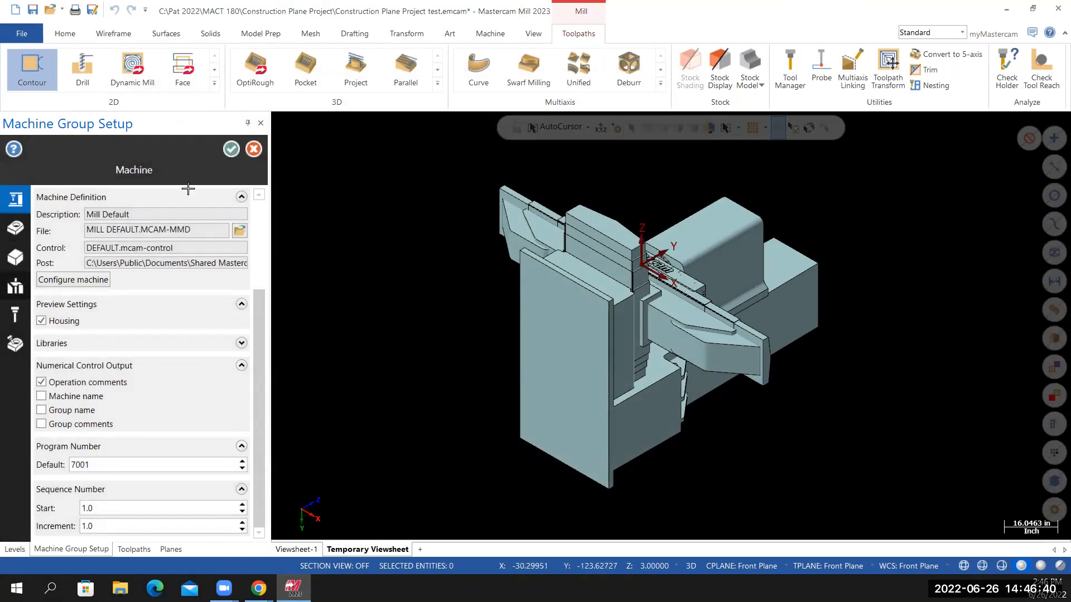
pyautogui.click(230, 149)
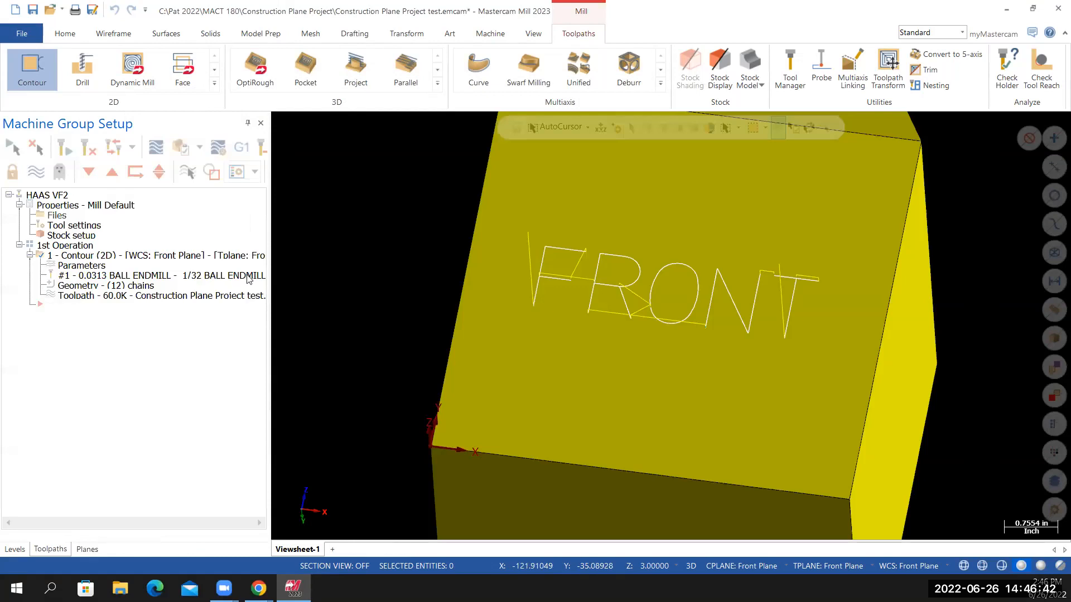
# Move the insert arrow above the FRONT contour operation in the 1st Operation group.
pyautogui.moveTo(518, 330)
pyautogui.mouseDown(button='middle')
pyautogui.moveTo(454, 382)
pyautogui.moveTo(380, 399)
pyautogui.moveTo(447, 360)
pyautogui.moveTo(614, 342)
pyautogui.moveTo(423, 368)
pyautogui.moveTo(387, 395)
pyautogui.moveTo(413, 390)
pyautogui.moveTo(420, 375)
pyautogui.moveTo(612, 391)
pyautogui.mouseUp(button='middle')
pyautogui.scroll(-5, 621, 392)
pyautogui.scroll(3, 811, 195)
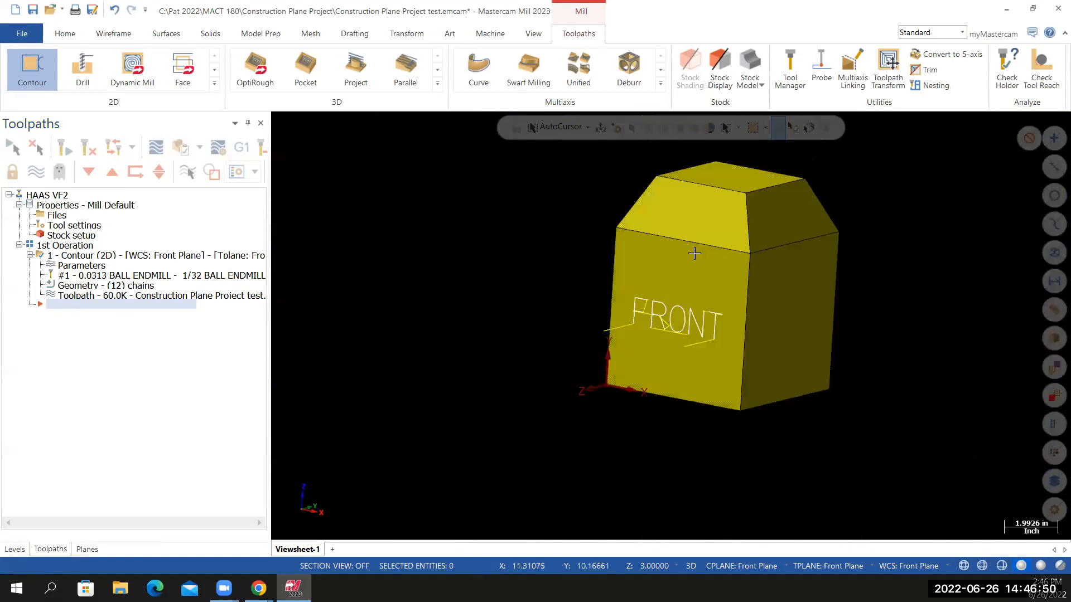
pyautogui.moveTo(631, 366); pyautogui.dragTo(606, 333, button='middle')
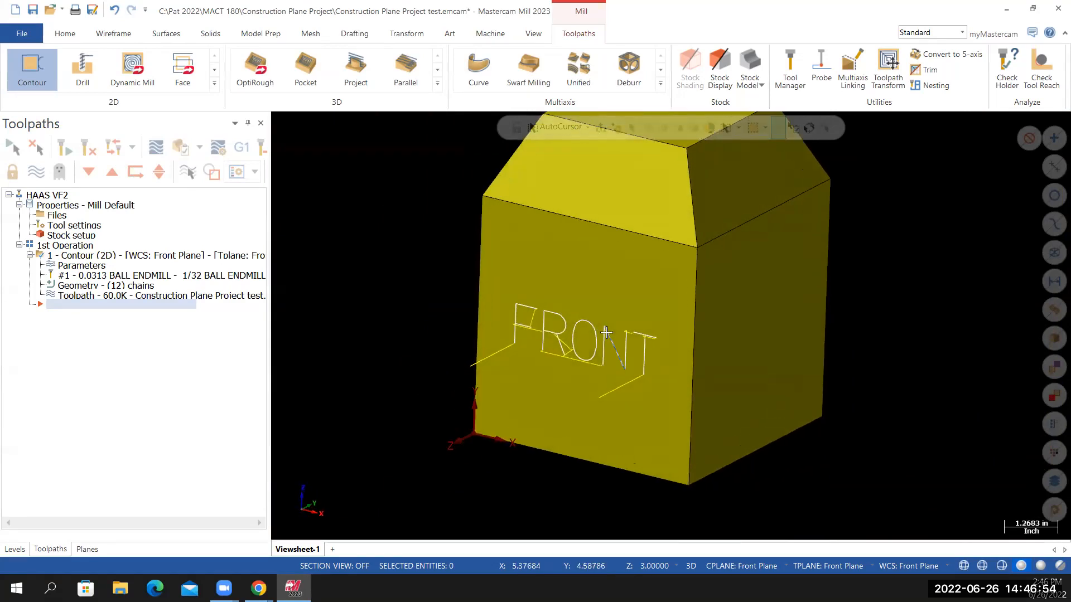
pyautogui.click(41, 312)
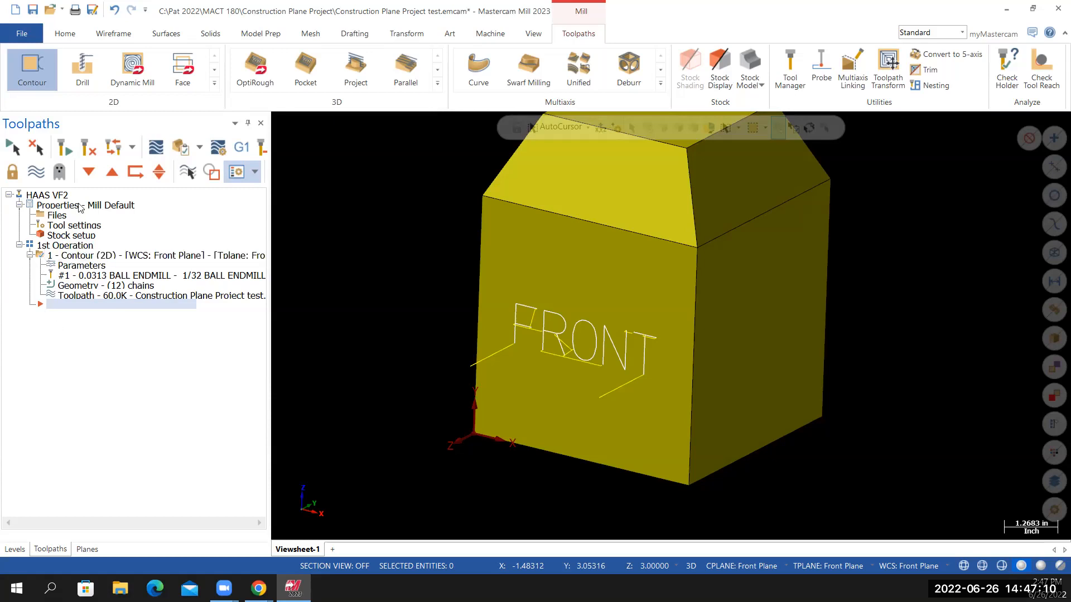
pyautogui.click(112, 173)
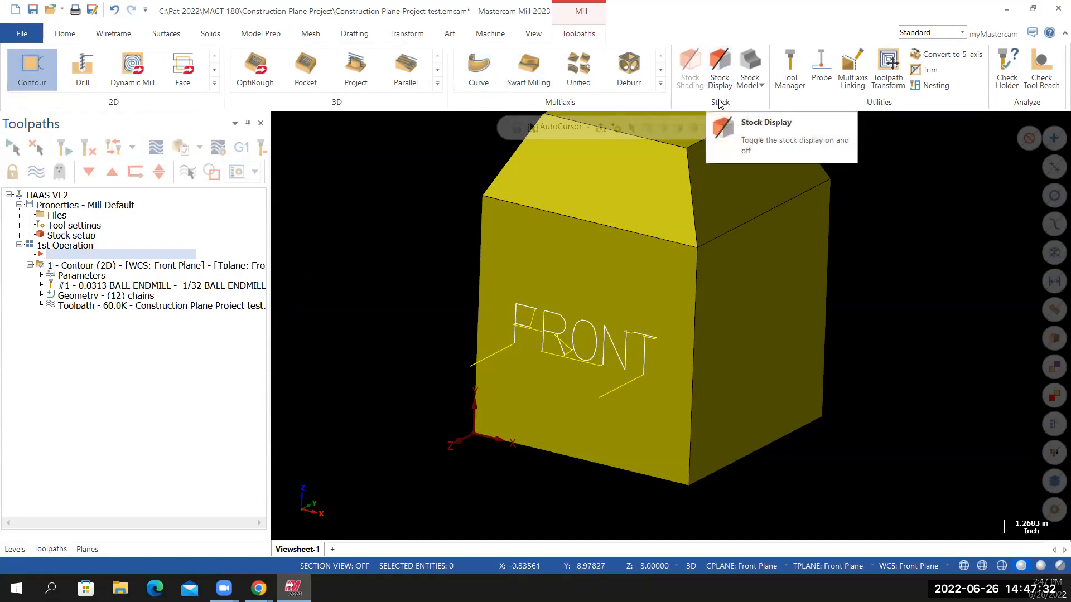
# Start a stock model named Machine Front Label, with its stock plane option turned off so it uses Top.
pyautogui.click(749, 61)
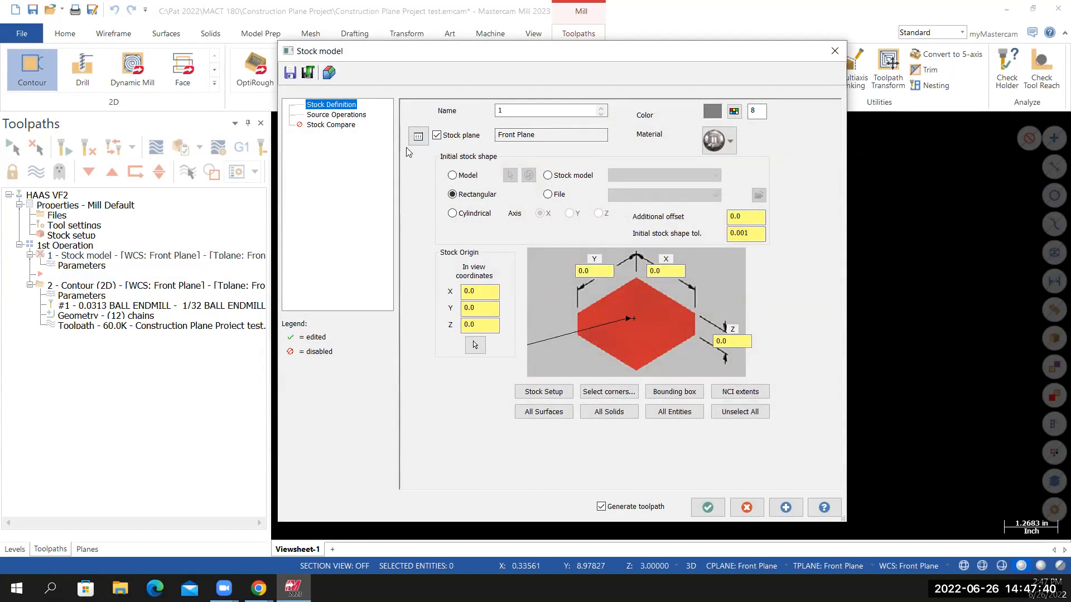
pyautogui.click(436, 136)
pyautogui.click(520, 110)
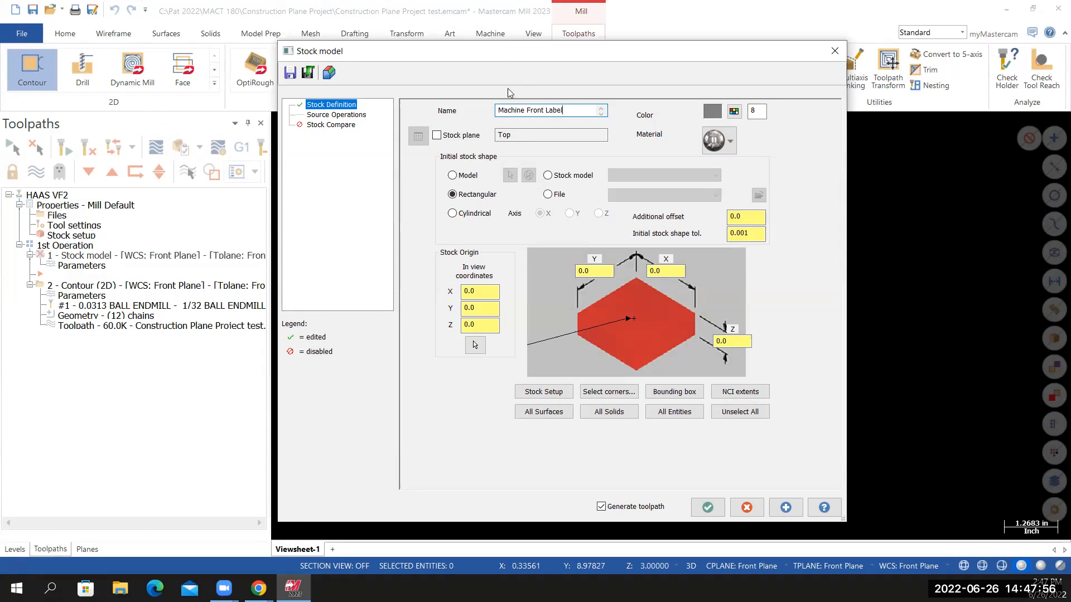
pyautogui.click(437, 135)
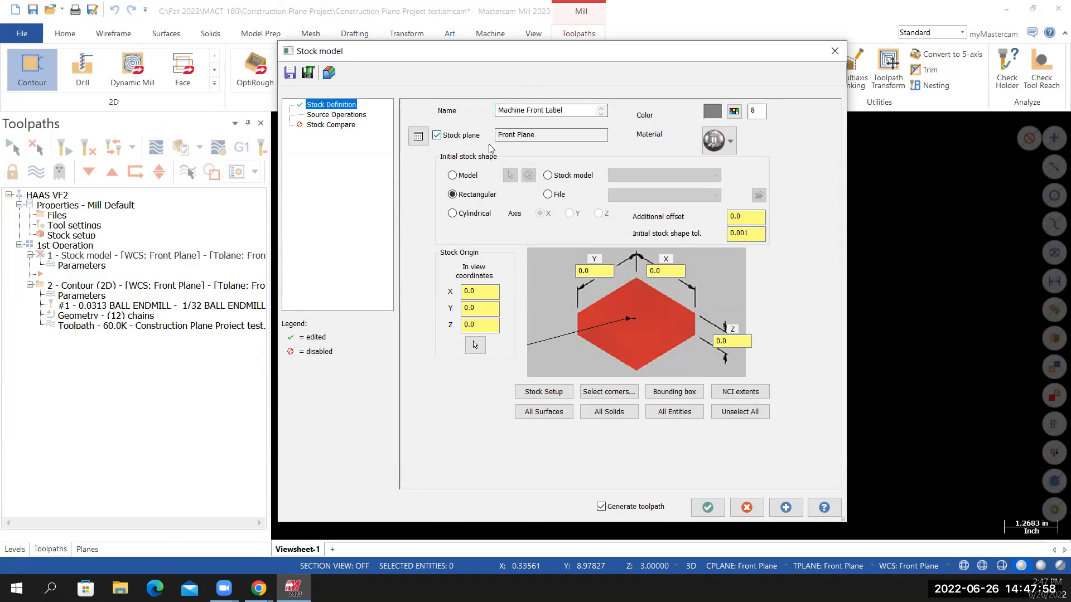
pyautogui.click(438, 136)
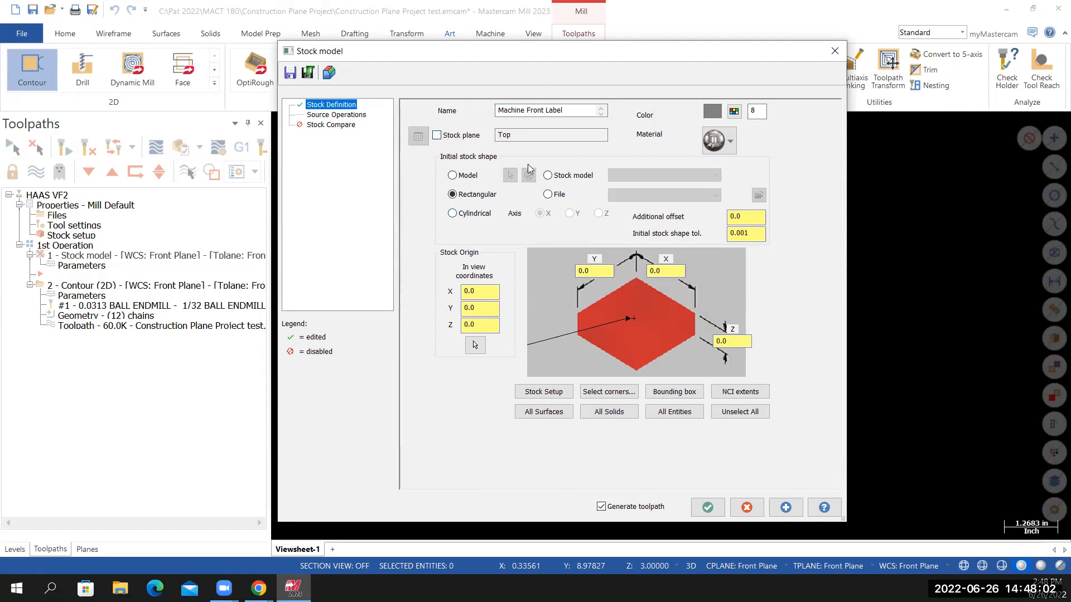
# Base the initial stock shape on the whole solid model and accept the stock model settings to generate it.
pyautogui.click(452, 176)
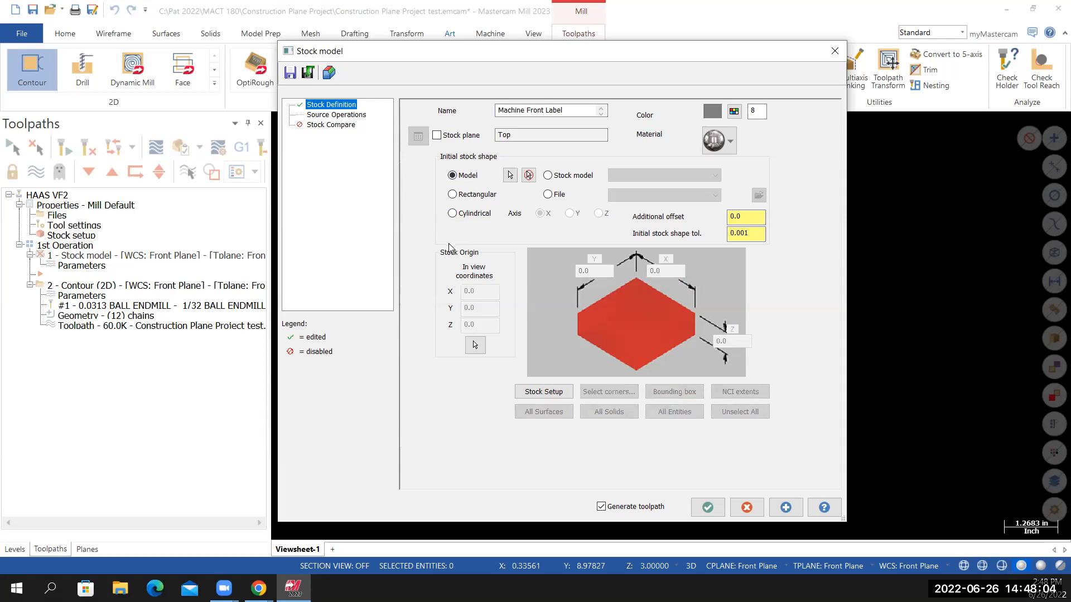
pyautogui.click(511, 176)
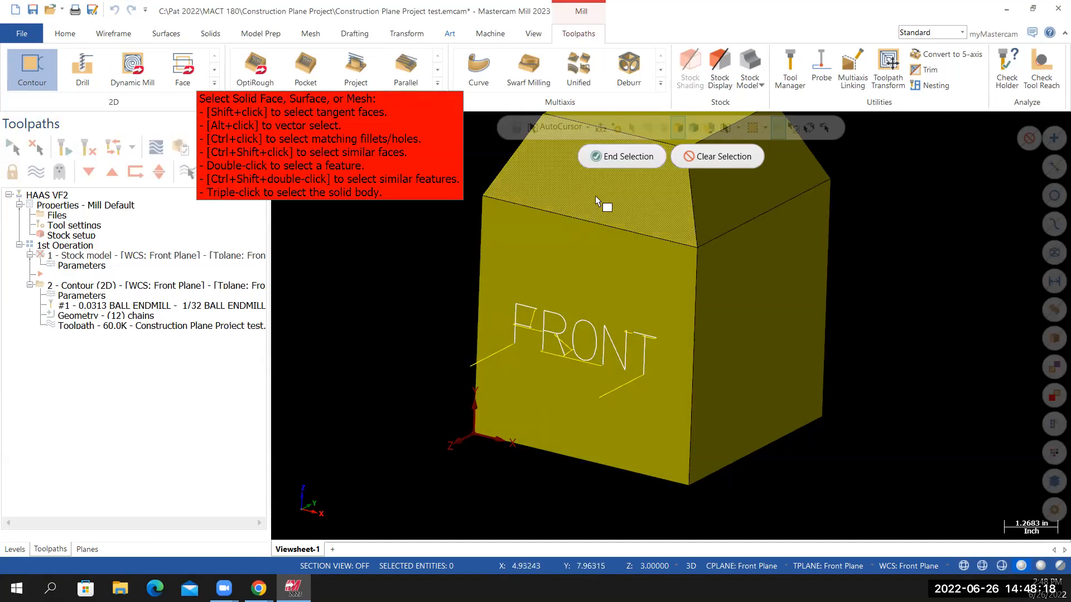
pyautogui.moveTo(878, 459)
pyautogui.mouseDown(button='middle')
pyautogui.moveTo(917, 420)
pyautogui.moveTo(758, 473)
pyautogui.moveTo(865, 428)
pyautogui.mouseUp(button='middle')
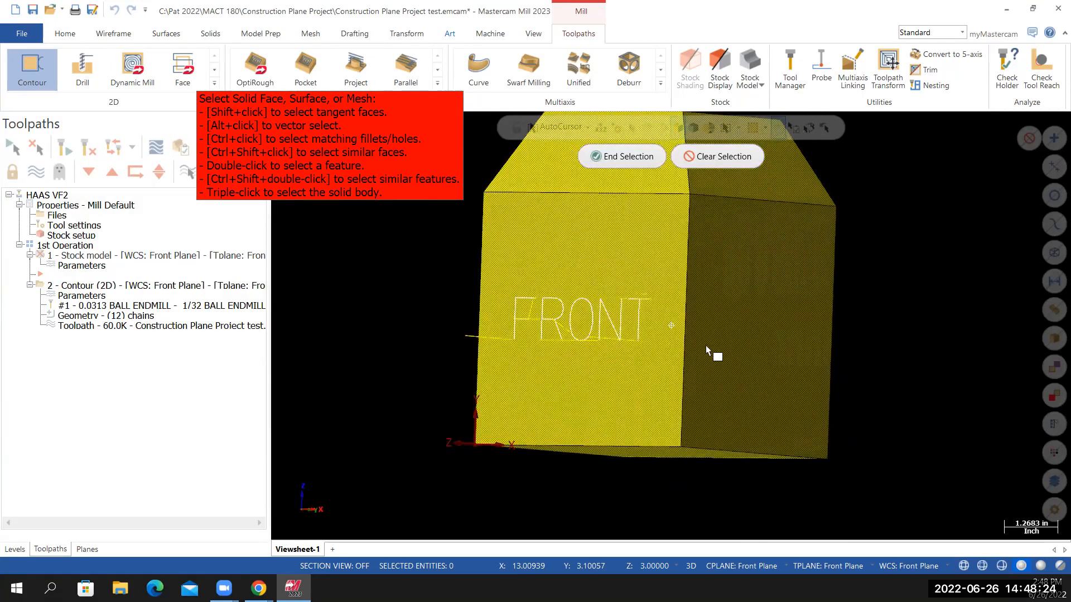
pyautogui.scroll(2, 396, 276)
pyautogui.moveTo(397, 276); pyautogui.dragTo(409, 306, button='middle')
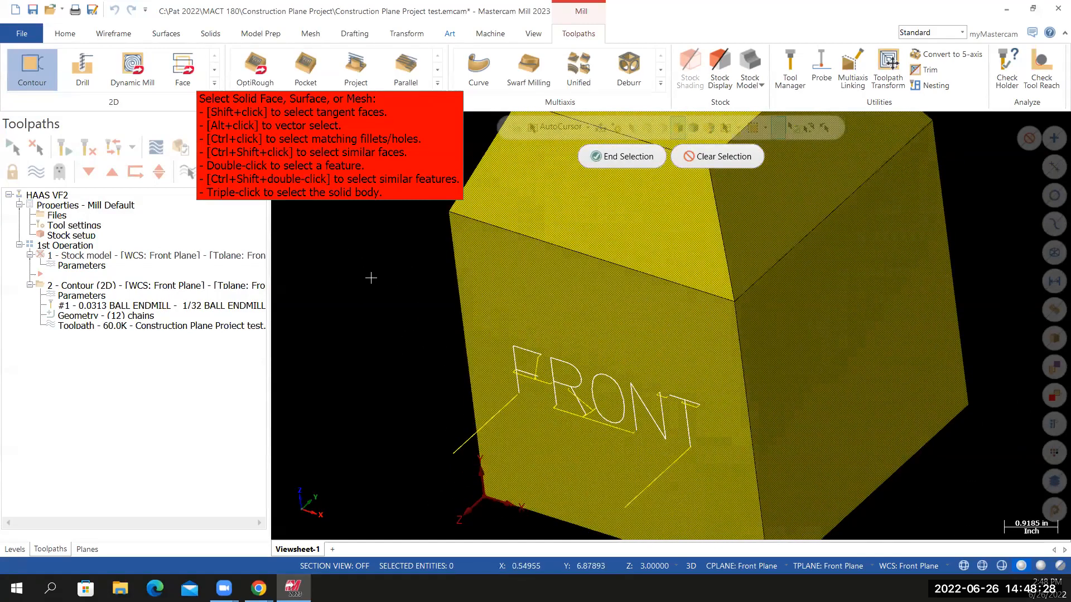
pyautogui.scroll(-2, 371, 277)
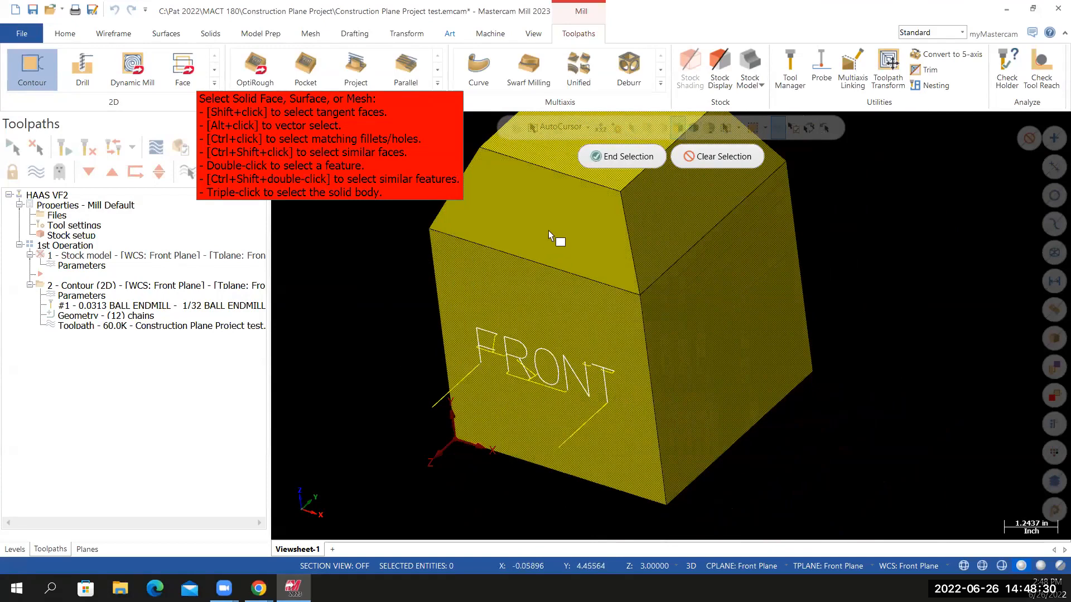
pyautogui.moveTo(479, 332); pyautogui.dragTo(314, 237, button='middle')
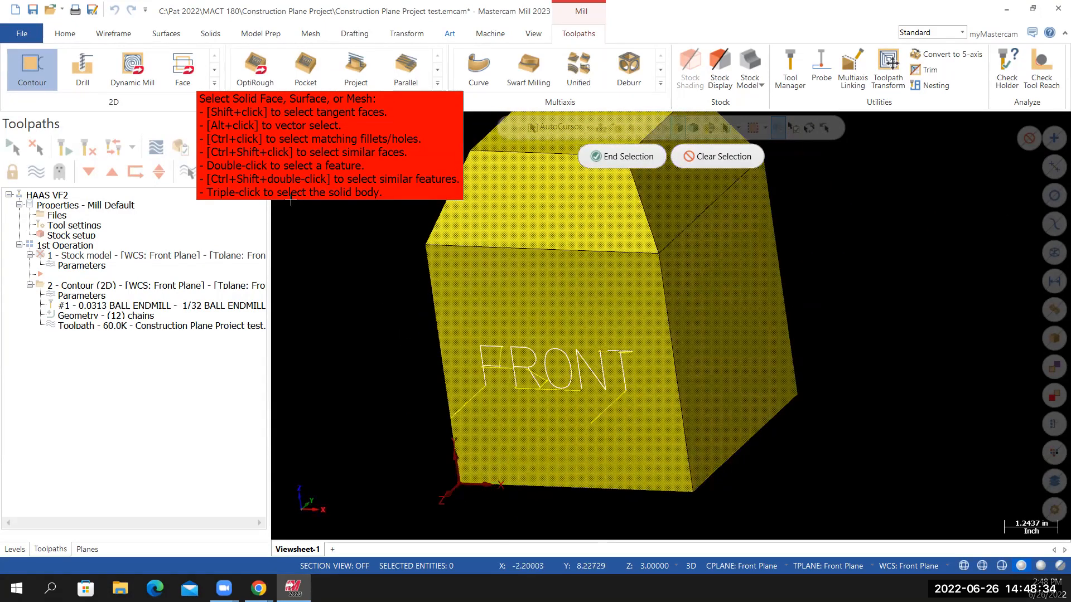
pyautogui.click(621, 156)
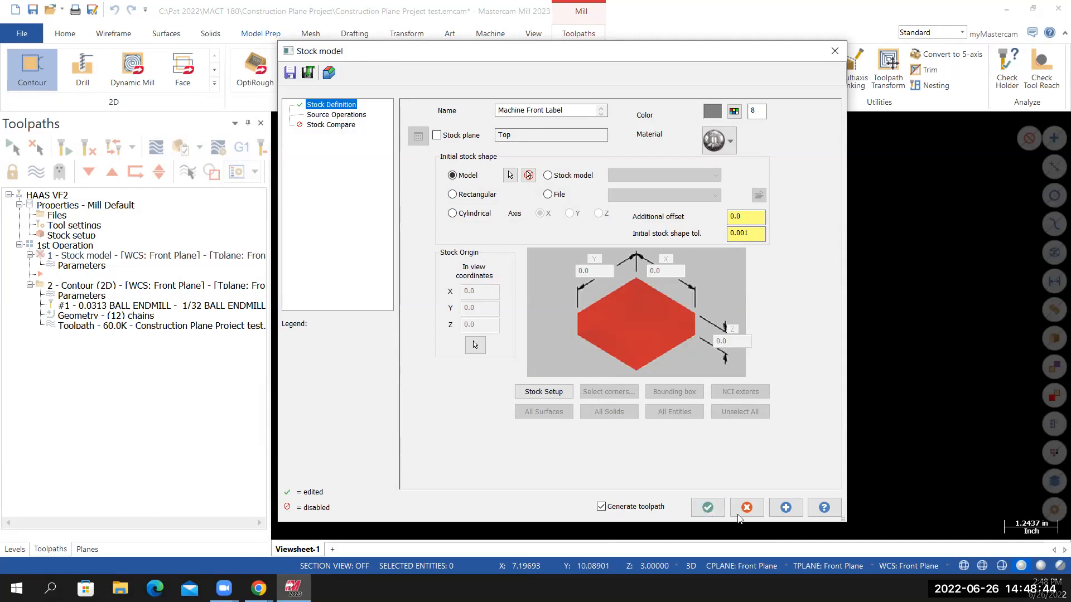
pyautogui.click(705, 508)
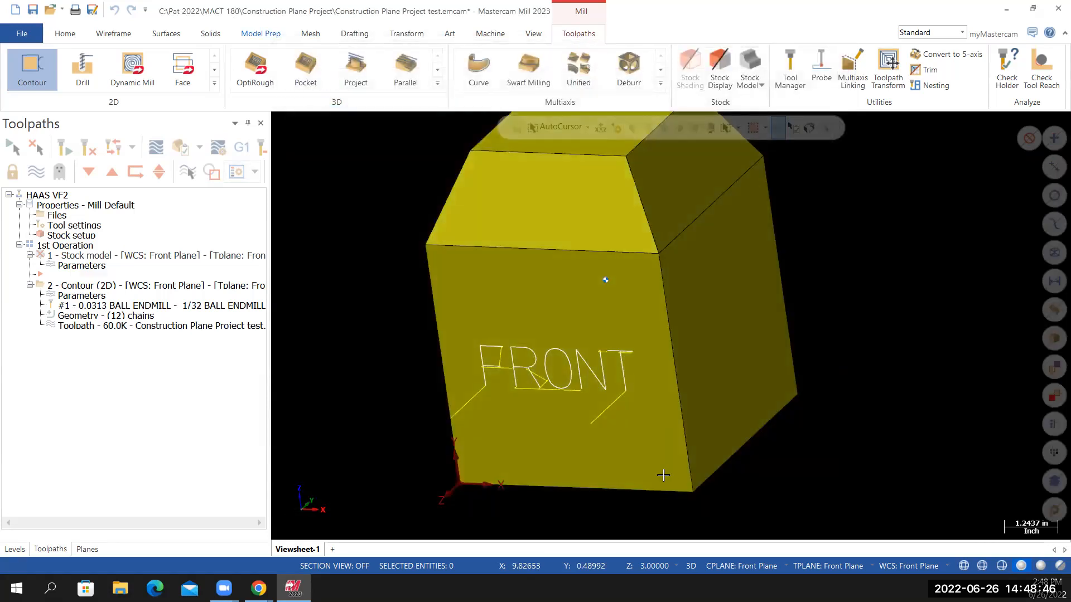
# Hide the stock model and the FRONT contour toolpath in the graphics display.
pyautogui.moveTo(627, 380); pyautogui.dragTo(629, 204, button='middle')
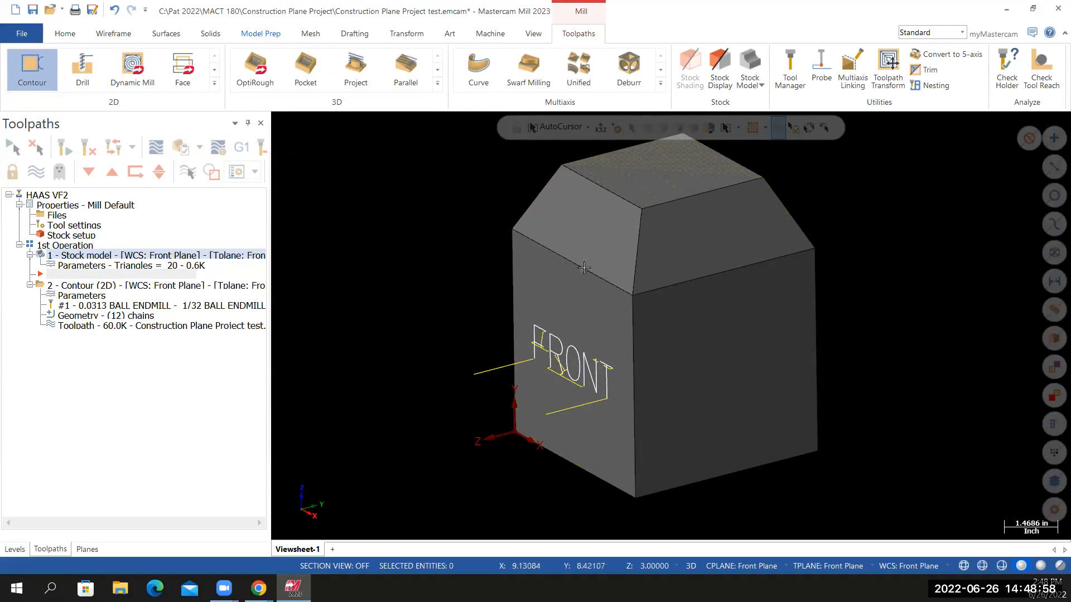
pyautogui.moveTo(697, 259)
pyautogui.mouseDown(button='middle')
pyautogui.moveTo(748, 308)
pyautogui.moveTo(777, 245)
pyautogui.mouseUp(button='middle')
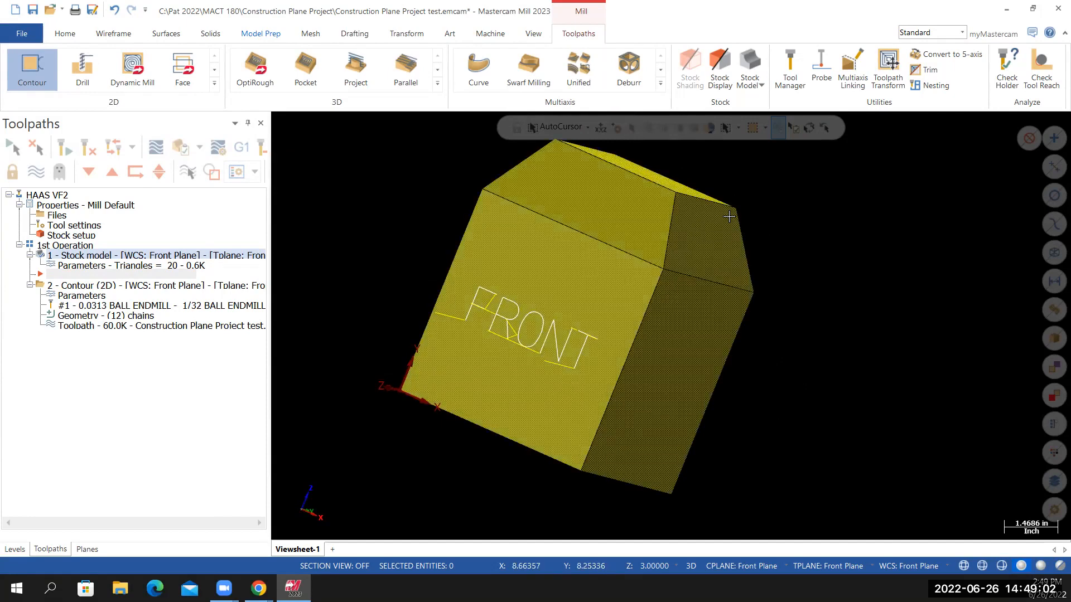
pyautogui.moveTo(623, 327)
pyautogui.mouseDown(button='middle')
pyautogui.moveTo(542, 337)
pyautogui.moveTo(433, 323)
pyautogui.mouseUp(button='middle')
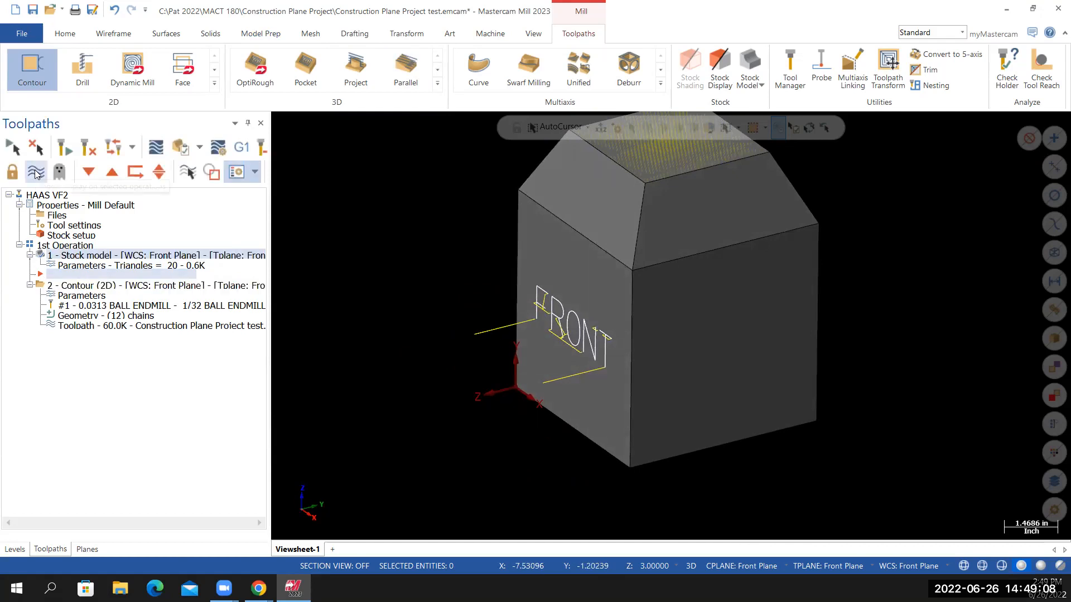
pyautogui.moveTo(421, 387); pyautogui.dragTo(433, 394, button='middle')
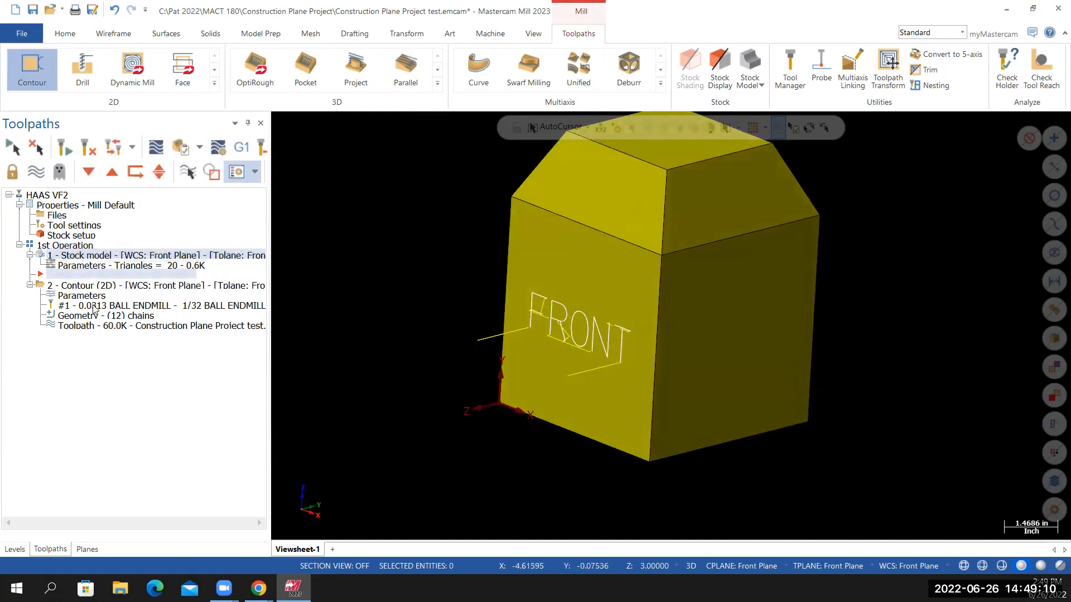
pyautogui.click(76, 287)
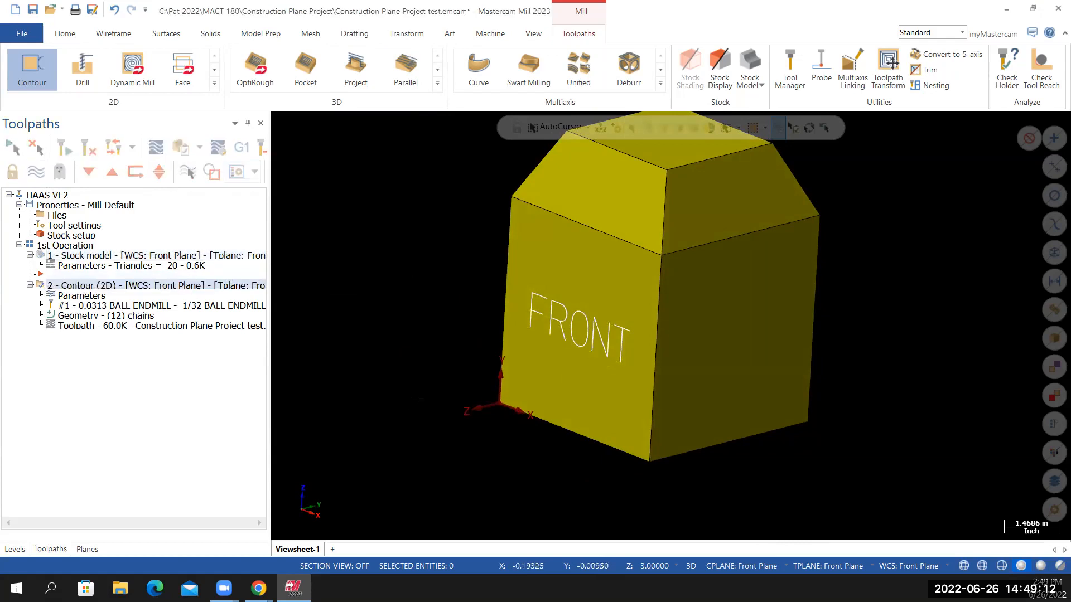
# Check the part's orientation in an isometric view and from other angles with Front Plane as the WCS.
pyautogui.rightClick(463, 323)
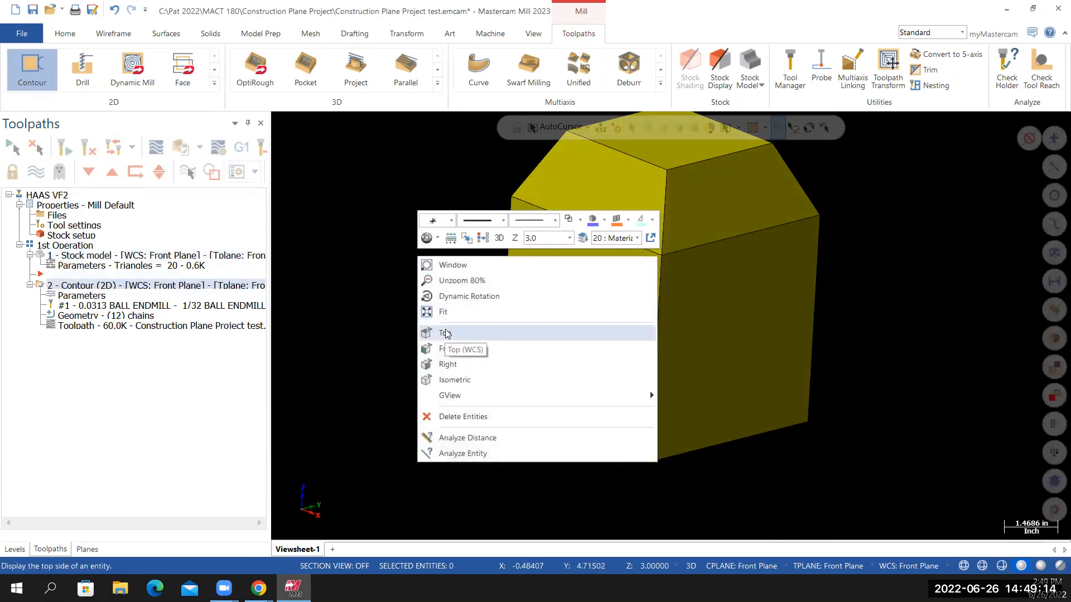
pyautogui.click(451, 379)
pyautogui.scroll(3, 466, 270)
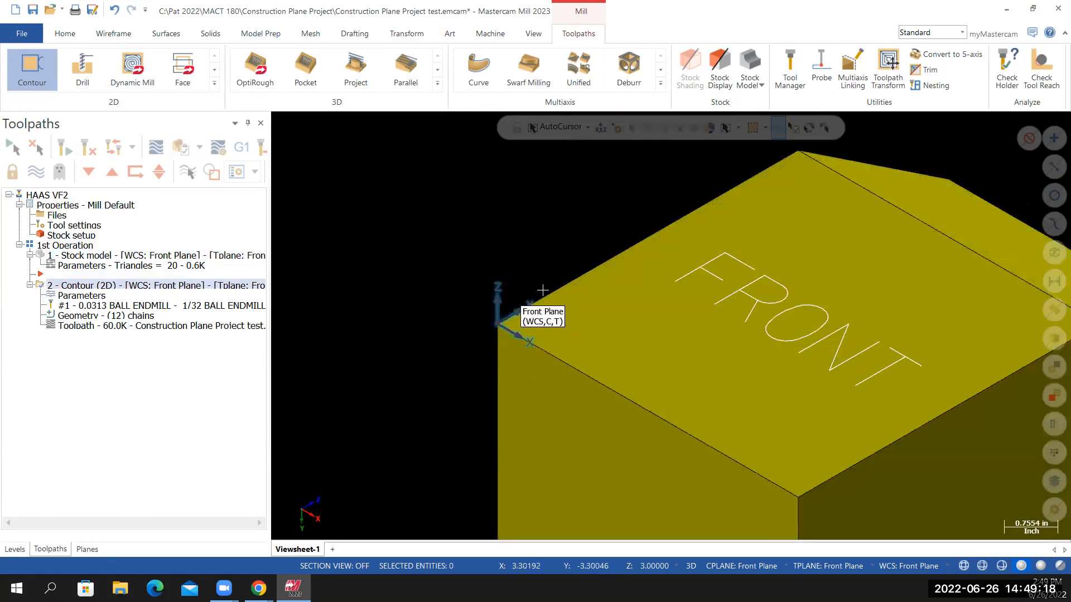
pyautogui.moveTo(480, 279)
pyautogui.mouseDown(button='middle')
pyautogui.moveTo(368, 294)
pyautogui.moveTo(394, 253)
pyautogui.mouseUp(button='middle')
pyautogui.scroll(-4, 650, 339)
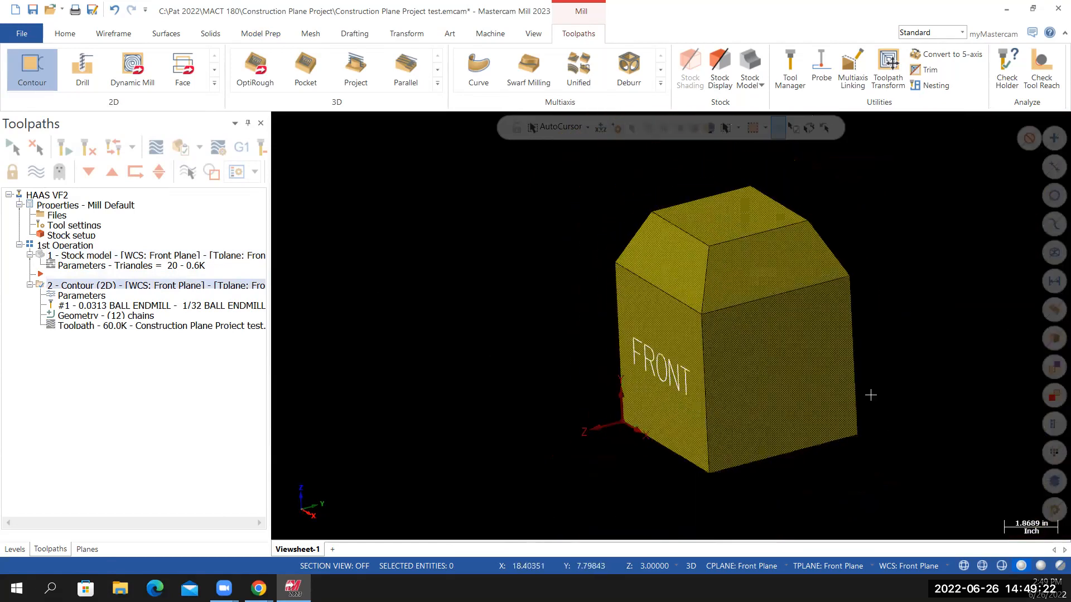
pyautogui.scroll(2, 883, 441)
pyautogui.moveTo(738, 369); pyautogui.dragTo(789, 375, button='middle')
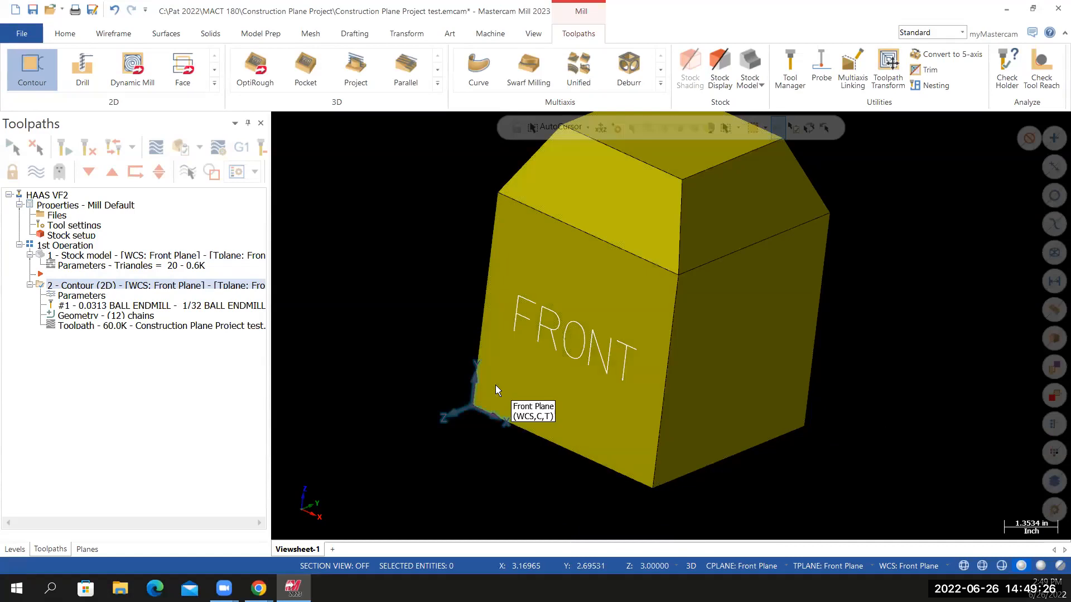
# Make the Top plane the WCS and display the part in isometric view.
pyautogui.click(87, 549)
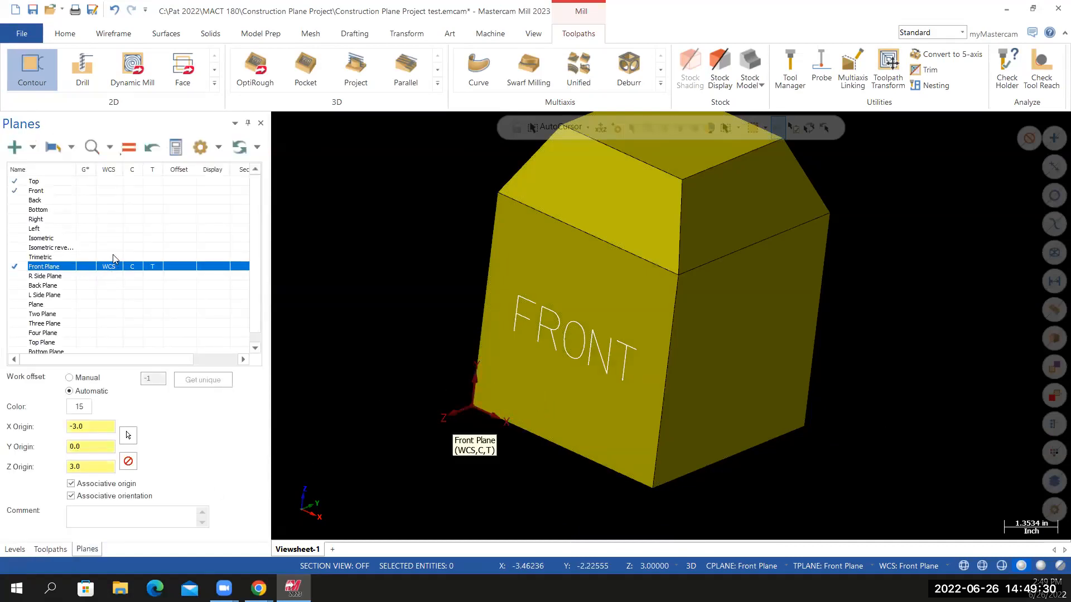
pyautogui.click(112, 182)
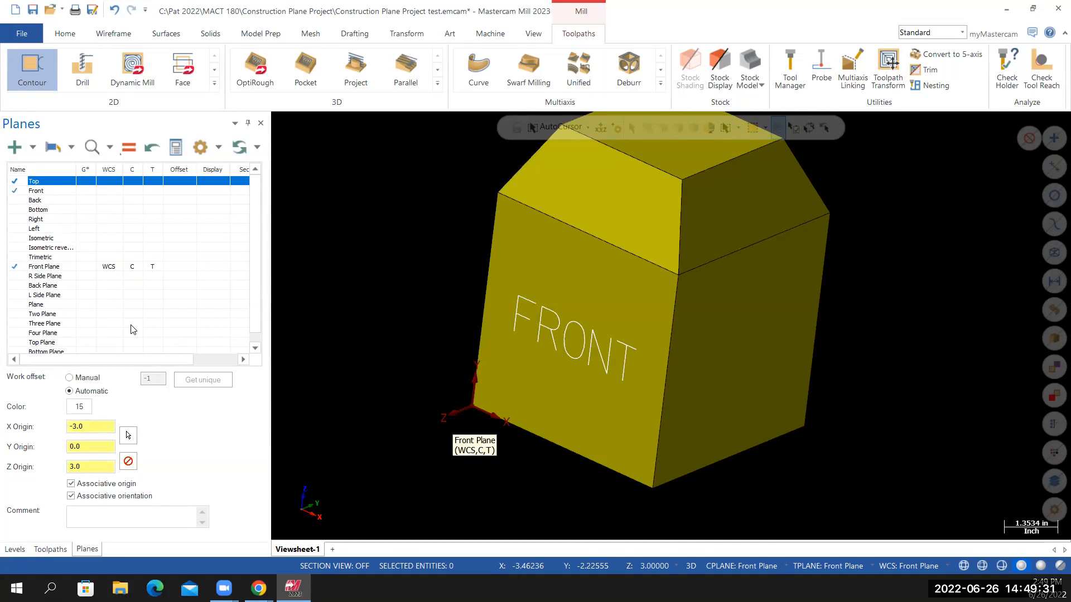
pyautogui.click(109, 182)
pyautogui.rightClick(427, 314)
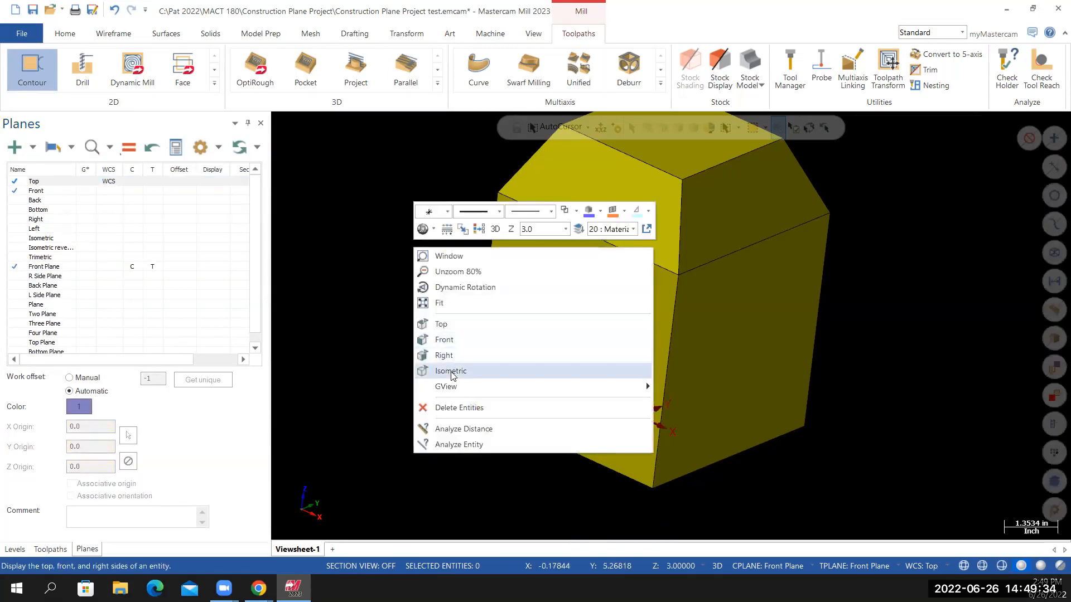
pyautogui.click(435, 371)
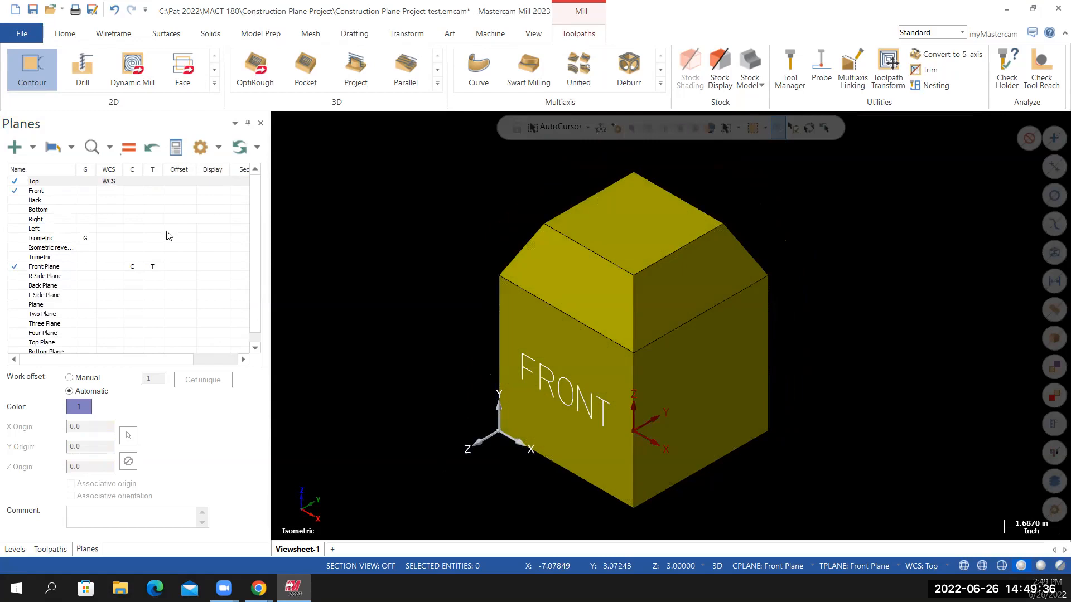
pyautogui.moveTo(616, 301); pyautogui.dragTo(616, 350, button='middle')
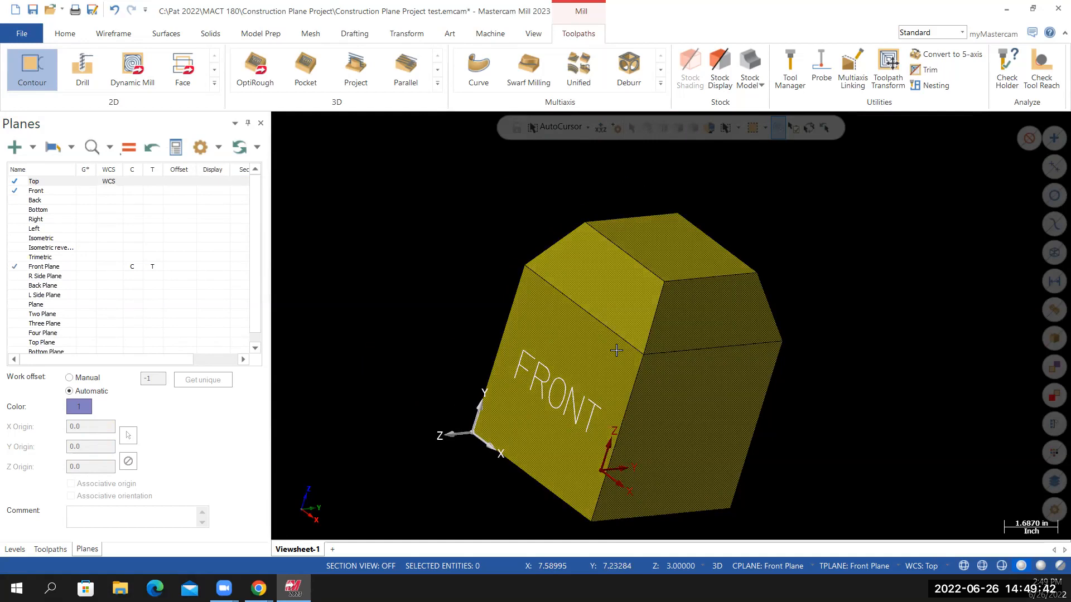
pyautogui.moveTo(616, 350)
pyautogui.mouseDown(button='middle')
pyautogui.moveTo(446, 366)
pyautogui.moveTo(440, 242)
pyautogui.mouseUp(button='middle')
pyautogui.rightClick(440, 242)
pyautogui.click(483, 365)
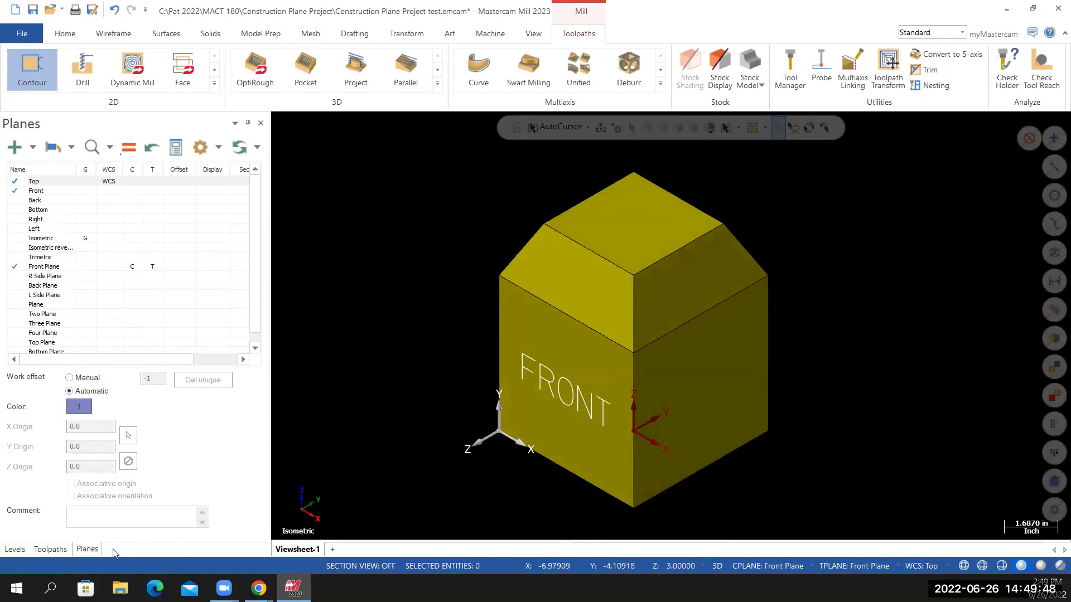
# Select the solid part as the stock entity in the machine group's stock setup and accept the setup.
pyautogui.click(87, 550)
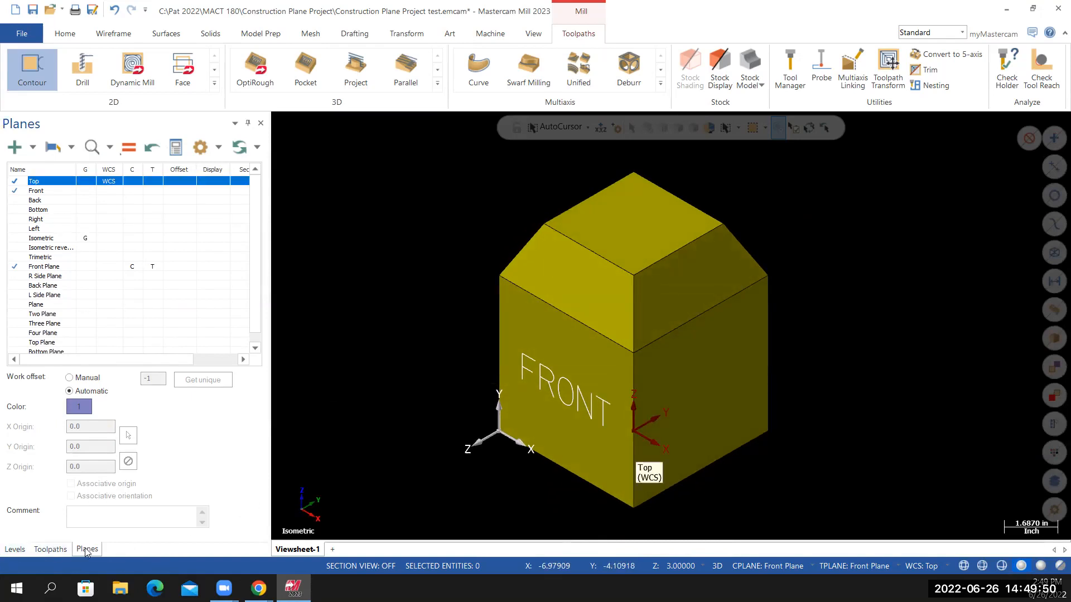
pyautogui.click(42, 550)
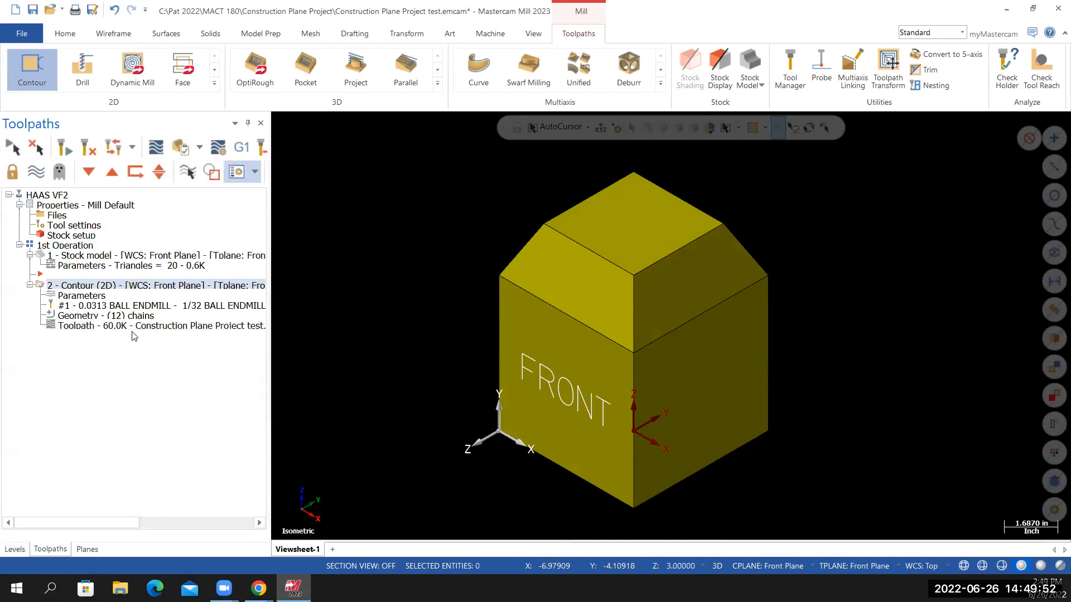
pyautogui.doubleClick(79, 237)
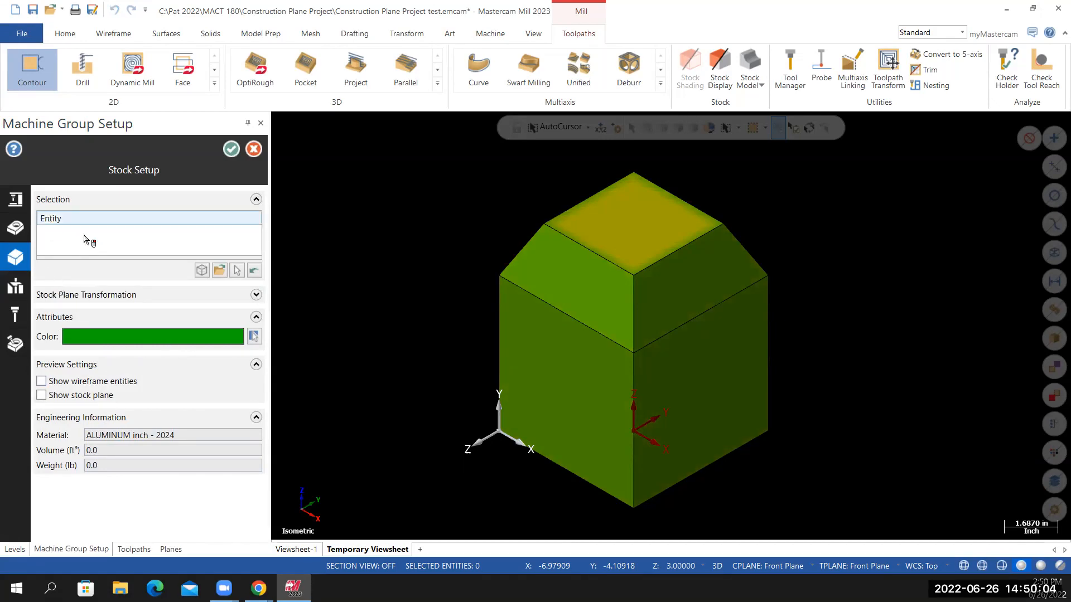
pyautogui.click(238, 270)
pyautogui.click(523, 285)
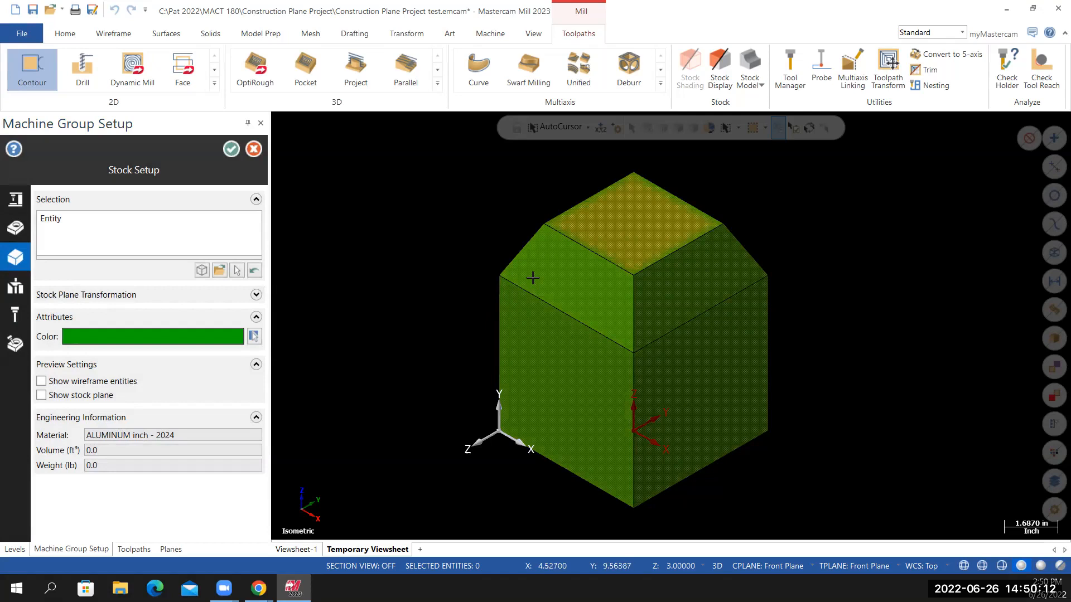
pyautogui.click(231, 150)
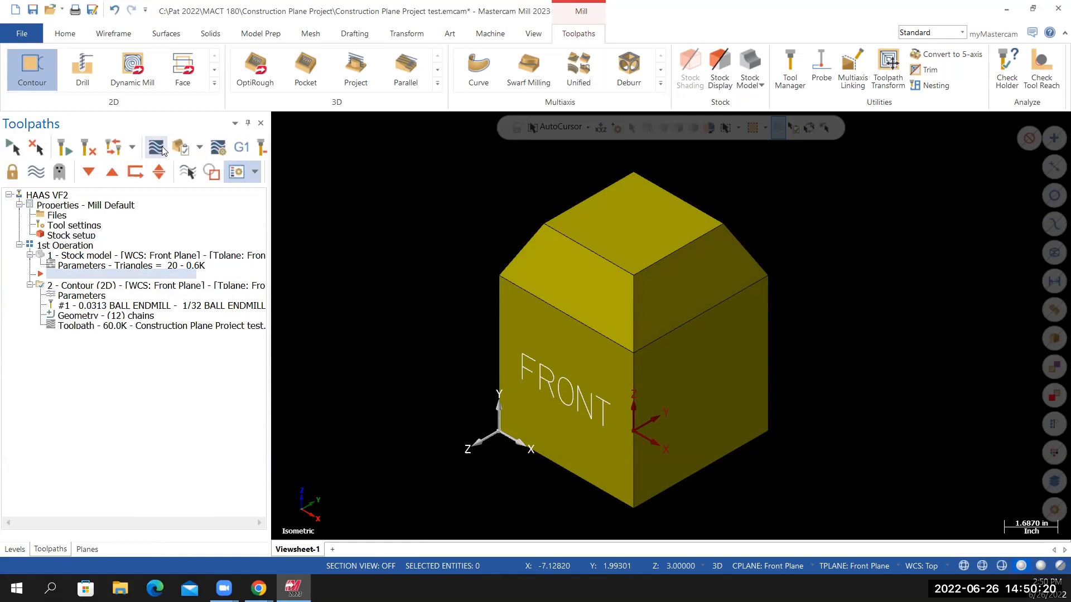
# Open the FRONT contour operation in Mastercam Simulator for verification, with its window maximized.
pyautogui.click(179, 146)
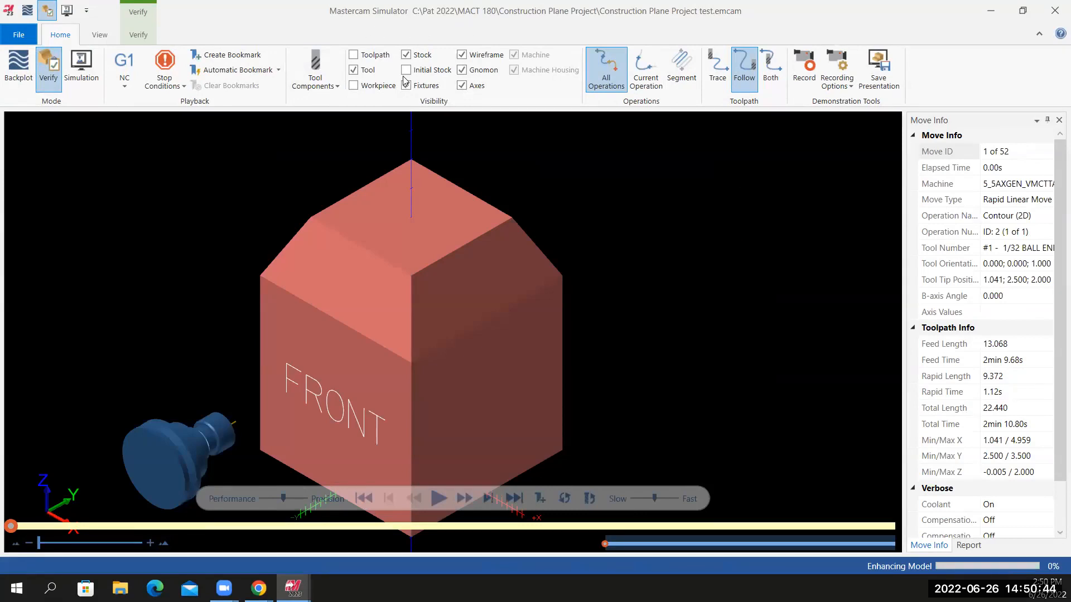
pyautogui.click(1022, 11)
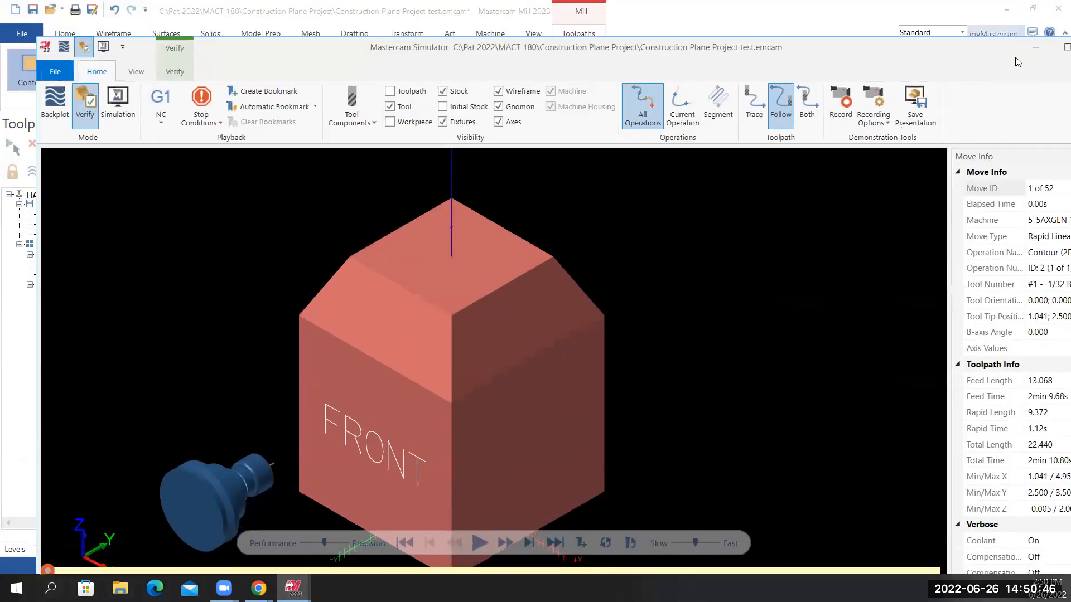
pyautogui.doubleClick(985, 58)
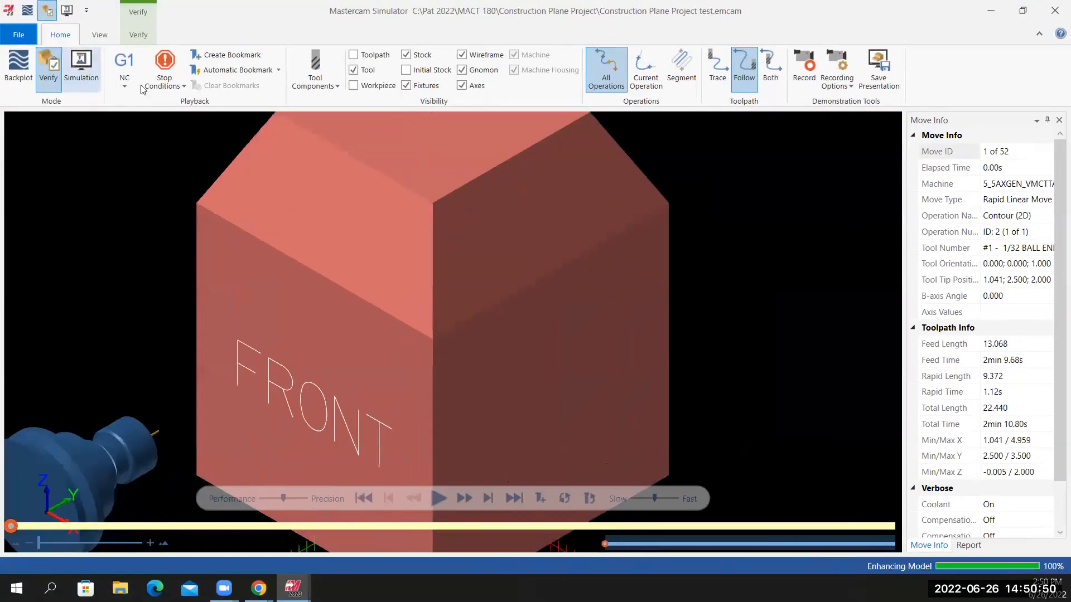
# Set collision as the stop condition and run the verification of the FRONT contour toolpath to its end.
pyautogui.click(182, 87)
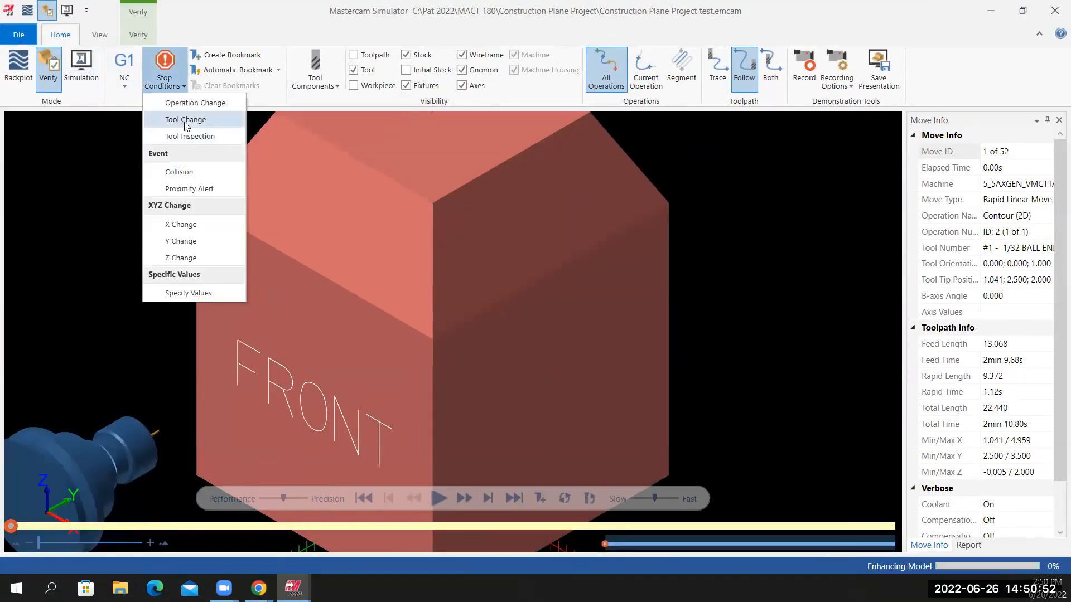
pyautogui.click(177, 173)
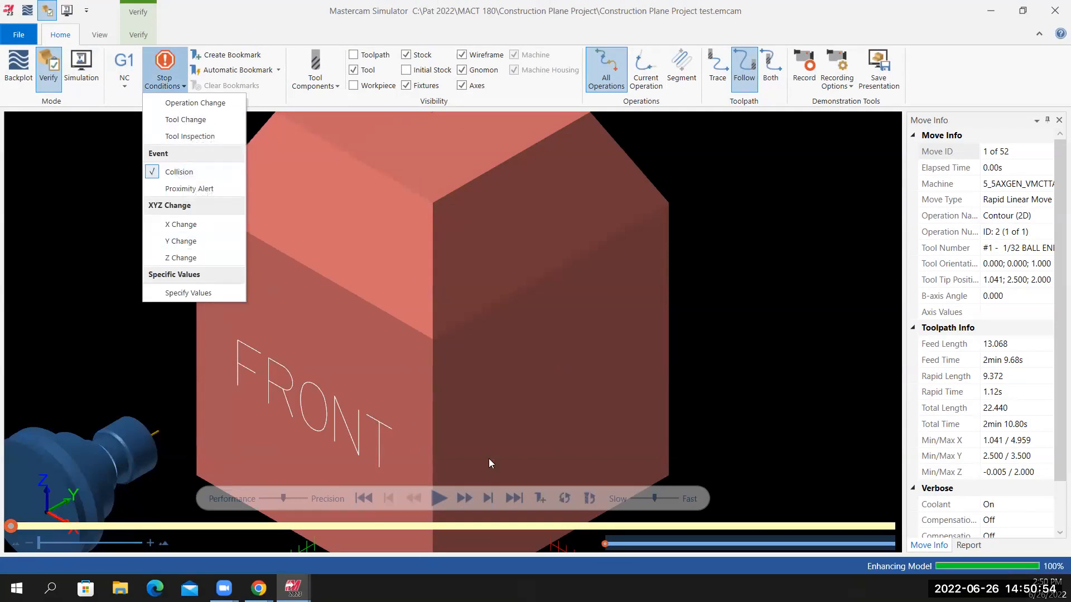
pyautogui.click(405, 36)
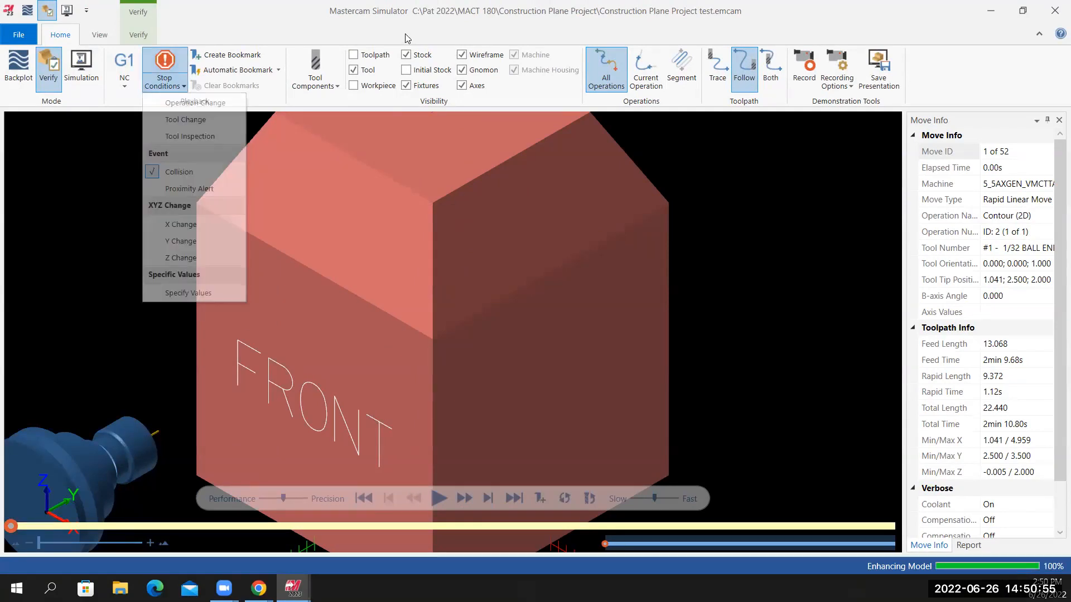
pyautogui.click(440, 499)
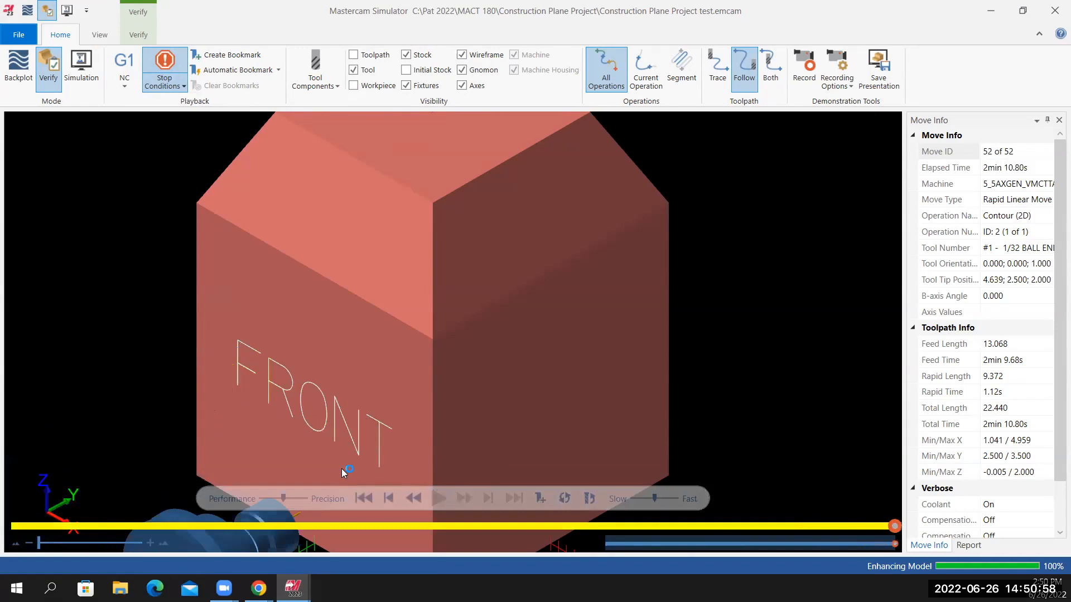
# Examine the engraved FRONT letters up close from several angles, checking the groove along the letter strokes, and close the simulator.
pyautogui.moveTo(359, 431)
pyautogui.mouseDown(button='middle')
pyautogui.moveTo(378, 413)
pyautogui.moveTo(354, 428)
pyautogui.mouseUp(button='middle')
pyautogui.scroll(3, 225, 403)
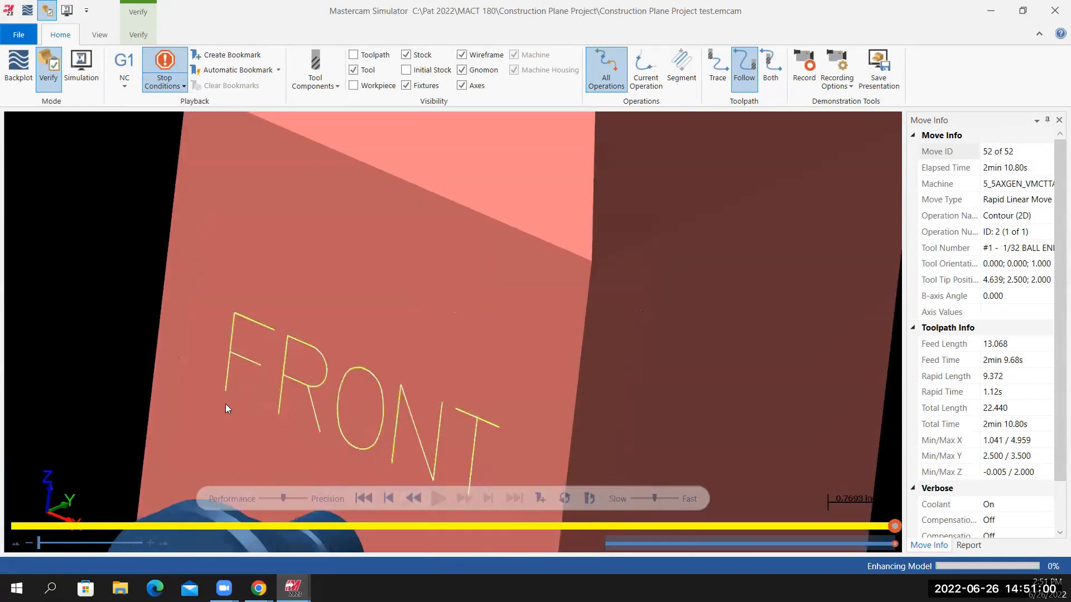
pyautogui.scroll(3, 249, 322)
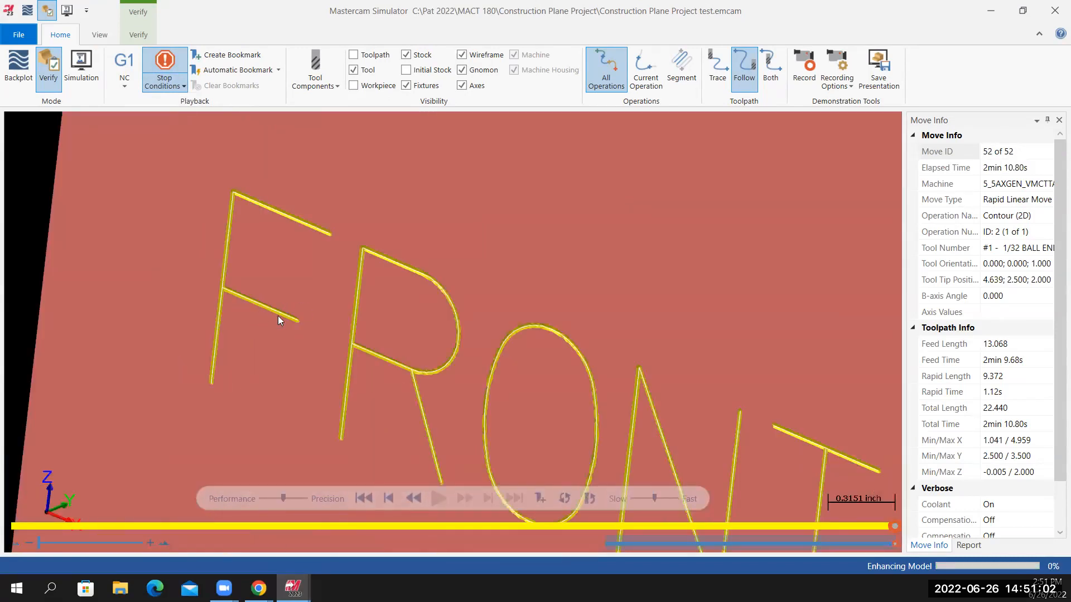
pyautogui.moveTo(237, 337)
pyautogui.mouseDown(button='middle')
pyautogui.moveTo(236, 322)
pyautogui.moveTo(218, 335)
pyautogui.mouseUp(button='middle')
pyautogui.moveTo(210, 350); pyautogui.dragTo(218, 302, button='middle')
pyautogui.scroll(7, 218, 303)
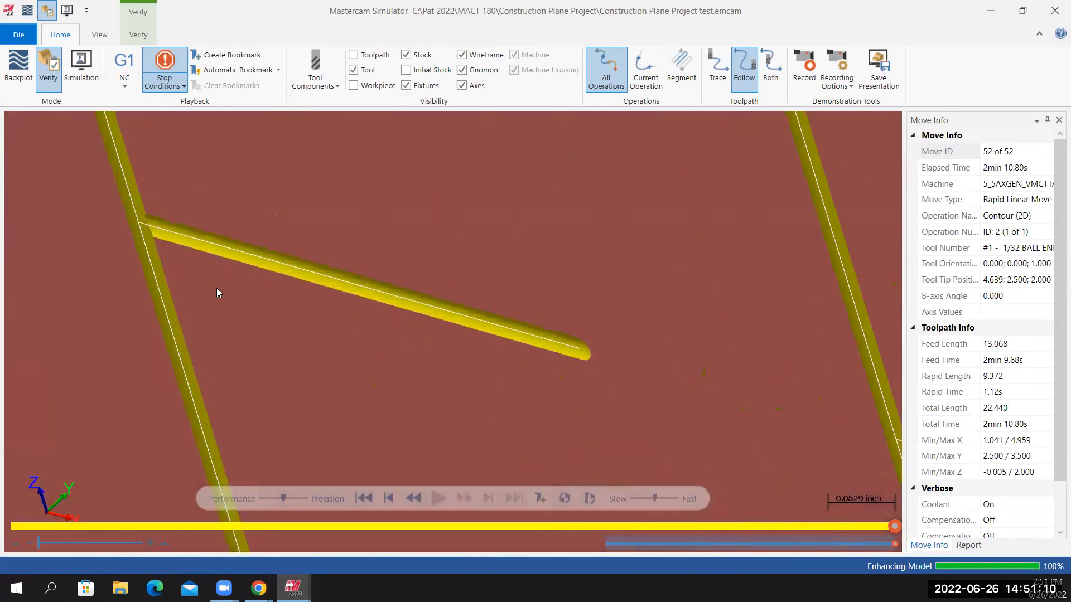
pyautogui.moveTo(511, 334)
pyautogui.mouseDown(button='middle')
pyautogui.moveTo(483, 346)
pyautogui.moveTo(570, 309)
pyautogui.moveTo(418, 386)
pyautogui.moveTo(444, 370)
pyautogui.moveTo(433, 374)
pyautogui.mouseUp(button='middle')
pyautogui.scroll(-5, 504, 343)
pyautogui.scroll(5, 415, 387)
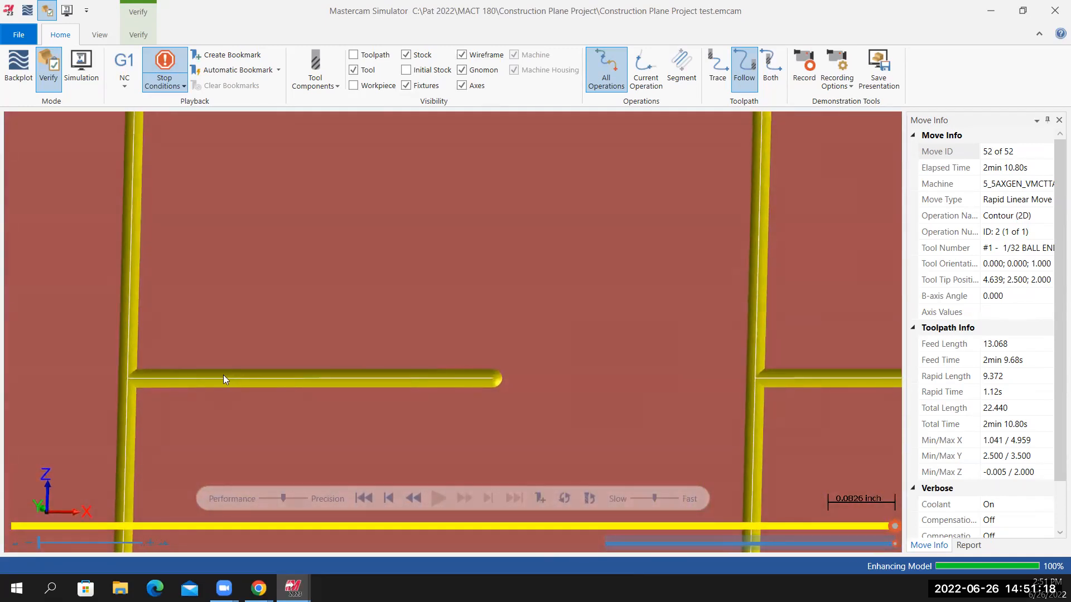
pyautogui.moveTo(341, 399)
pyautogui.mouseDown(button='middle')
pyautogui.moveTo(310, 410)
pyautogui.moveTo(363, 412)
pyautogui.moveTo(440, 320)
pyautogui.mouseUp(button='middle')
pyautogui.scroll(-5, 362, 413)
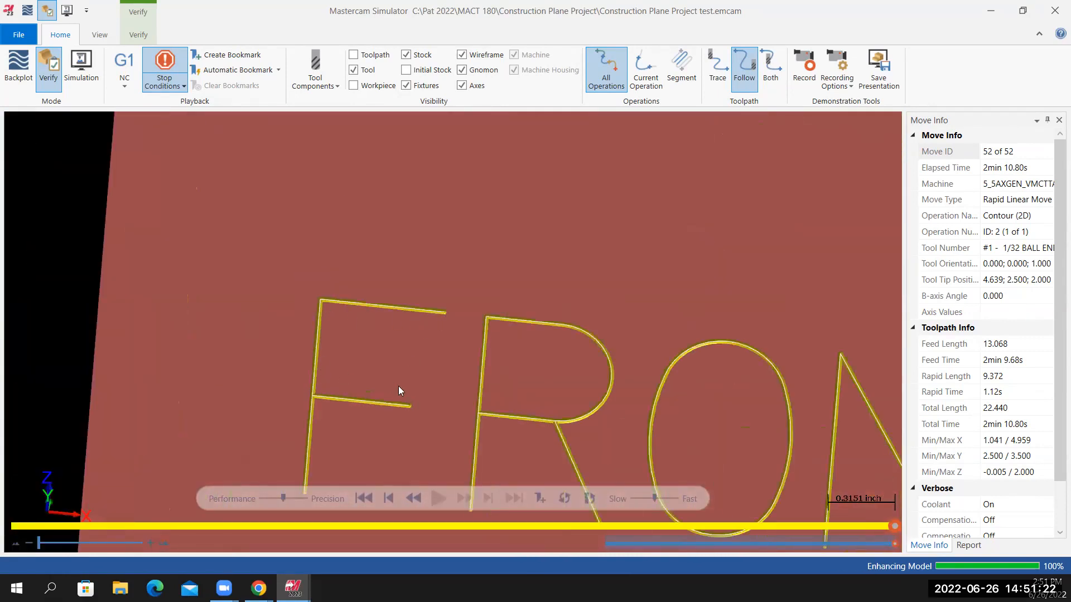
pyautogui.moveTo(359, 390); pyautogui.dragTo(395, 373, button='middle')
pyautogui.scroll(-6, 439, 376)
pyautogui.moveTo(523, 365); pyautogui.dragTo(892, 75, button='middle')
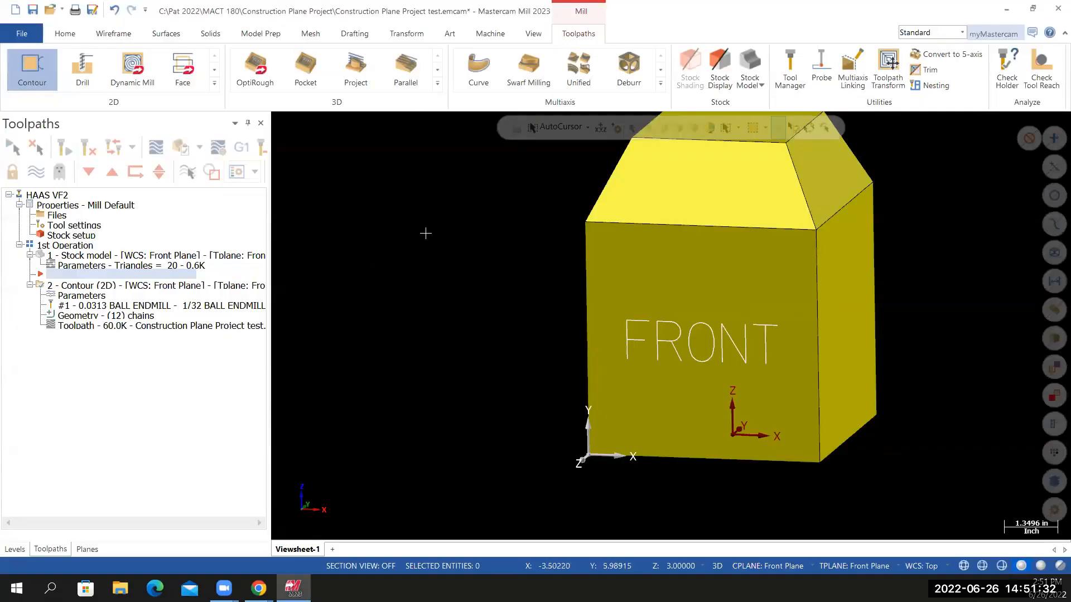
# Display the whole part fitted in isometric view and save the Construction Plane Project test file.
pyautogui.rightClick(447, 209)
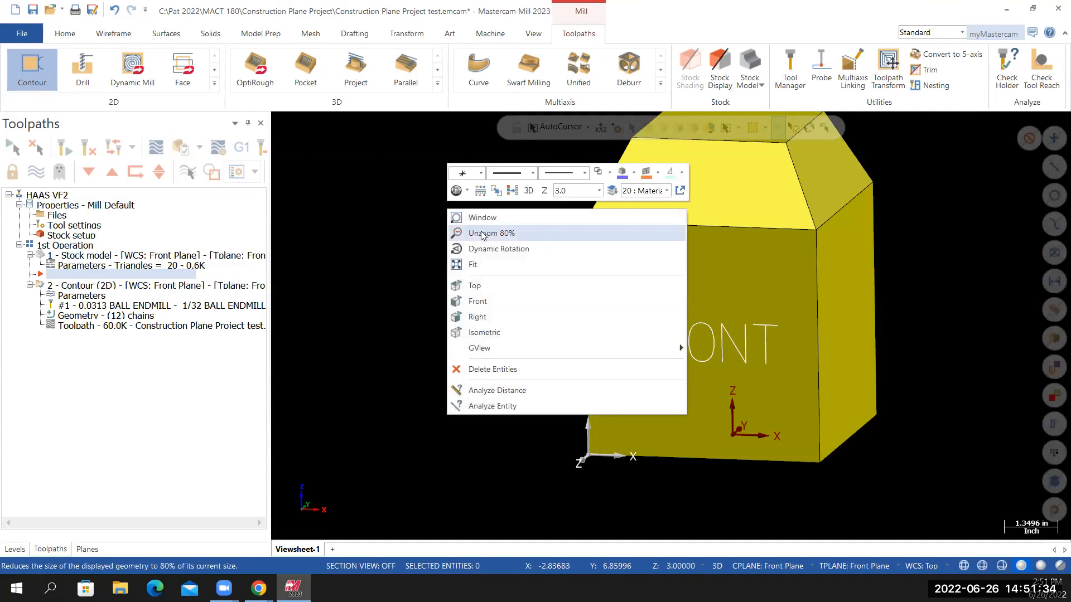
pyautogui.click(481, 335)
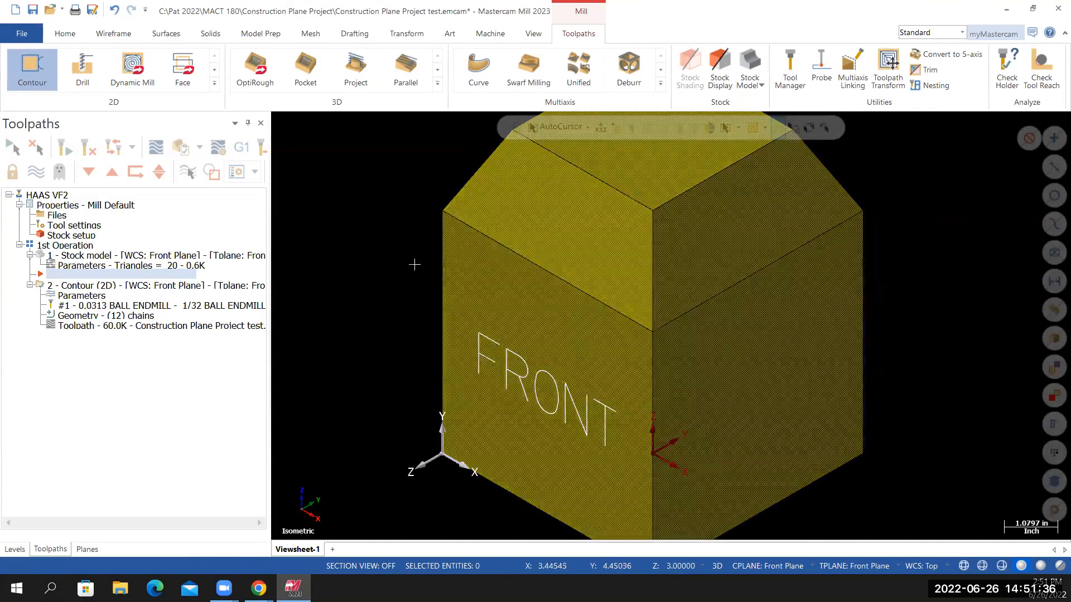
pyautogui.rightClick(408, 183)
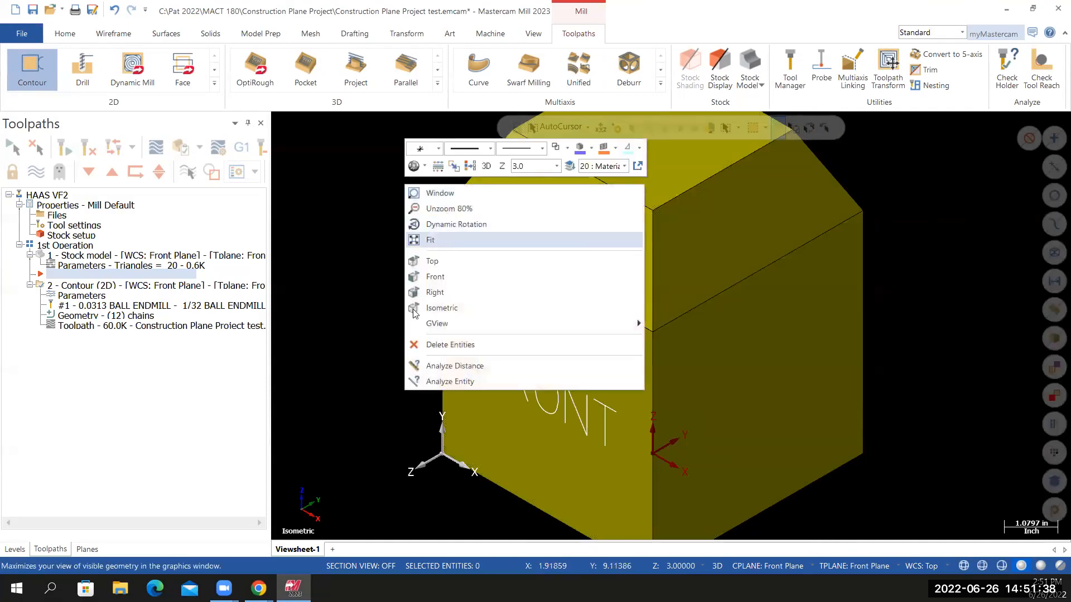
pyautogui.click(430, 240)
pyautogui.click(21, 35)
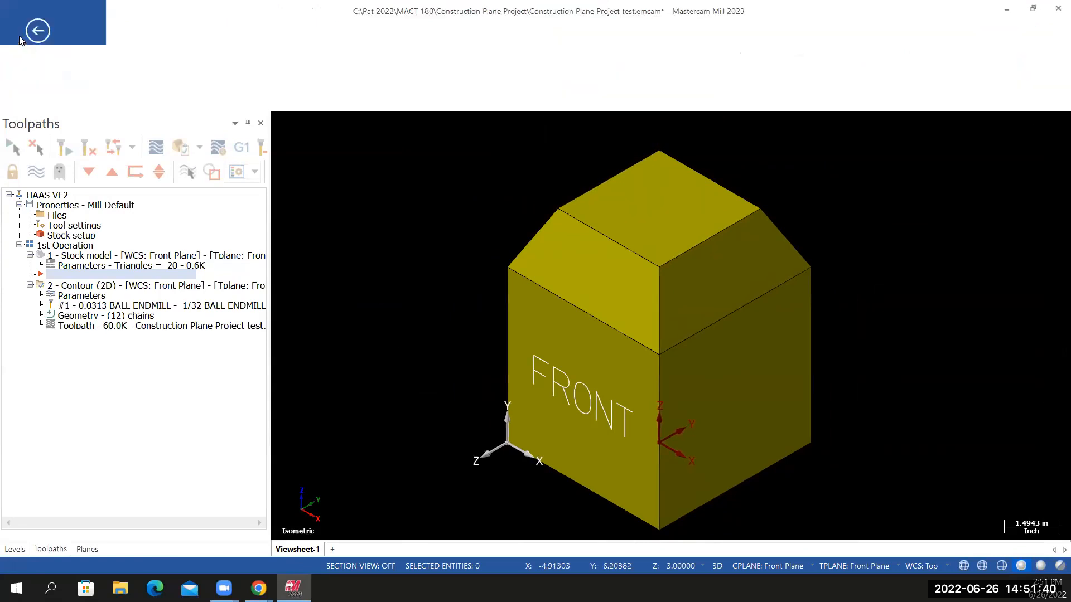
pyautogui.click(19, 189)
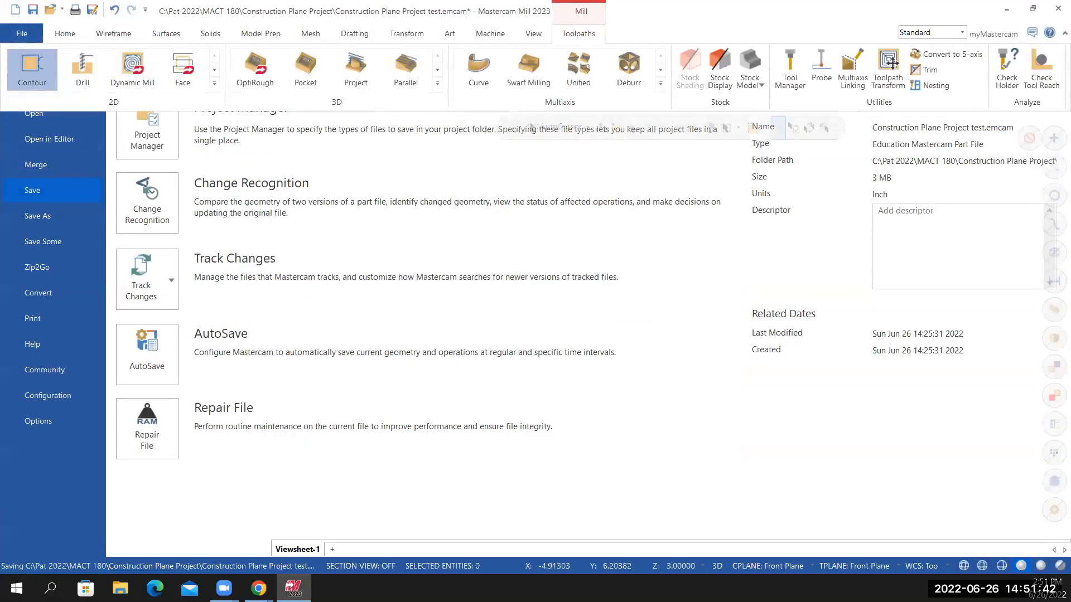